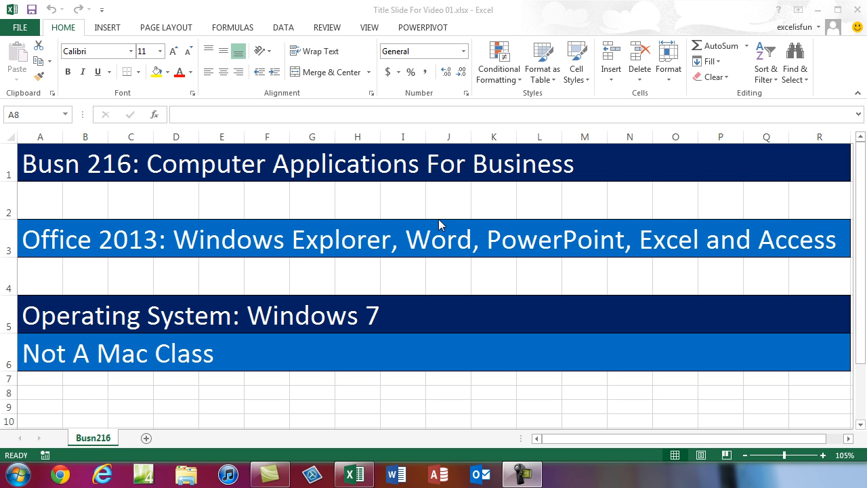
- Close the Title Slide For Video 01.xlsx workbook, saving its changes
click(858, 10)
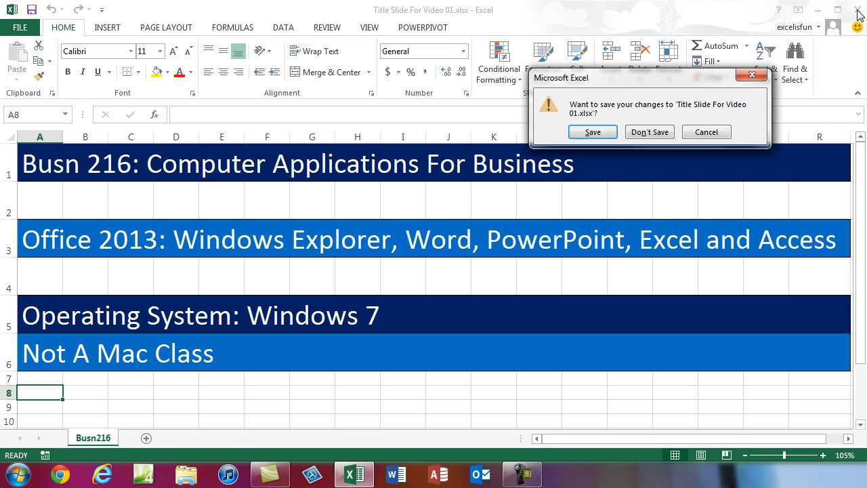
click(595, 132)
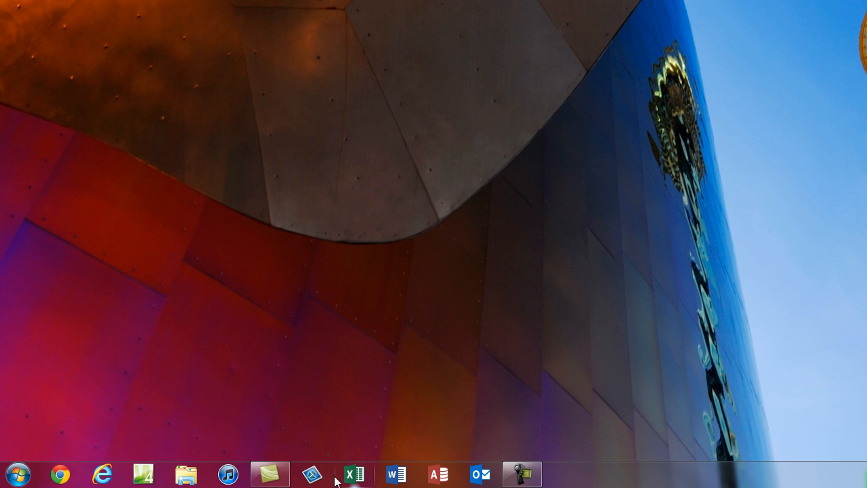
- Pin PowerPoint 2013 to the Windows taskbar
click(18, 474)
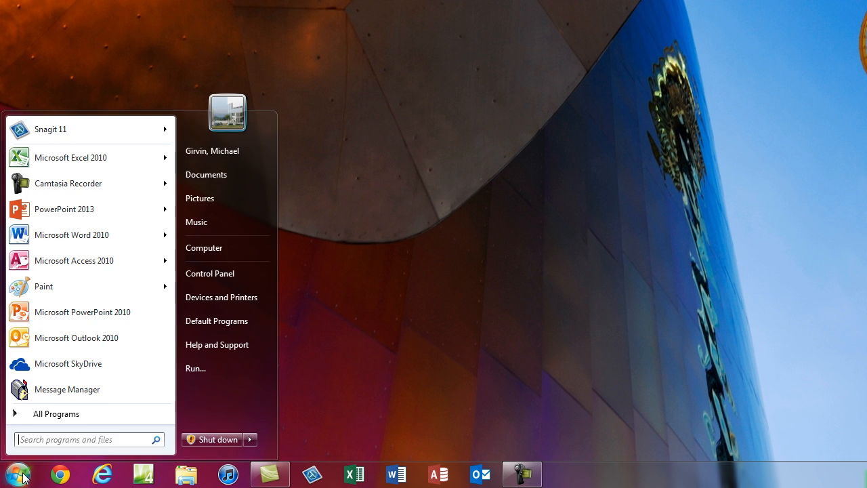
mouse_move(59, 208)
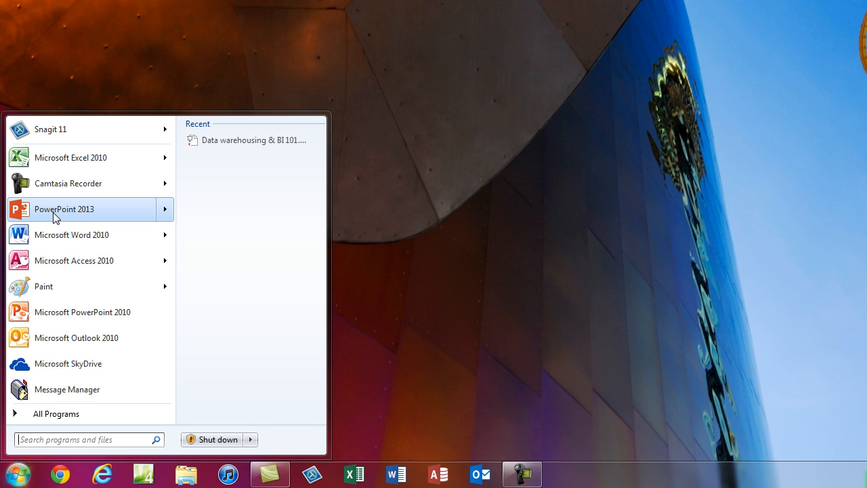
click(77, 413)
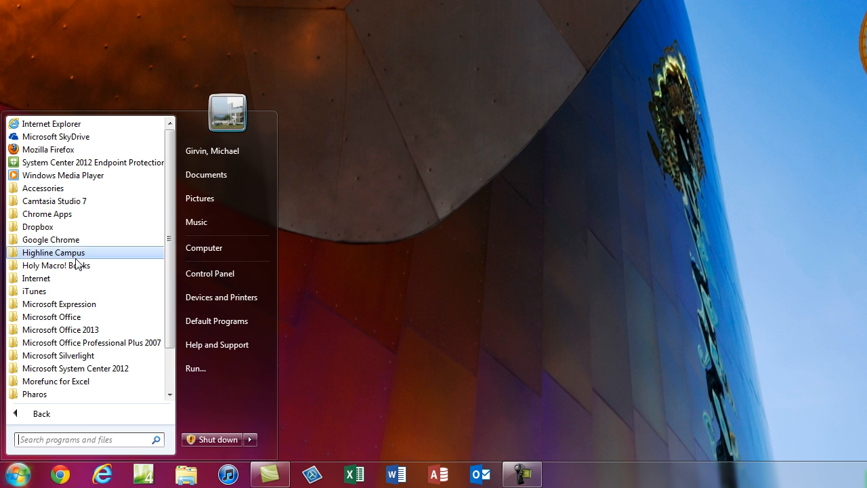
click(80, 414)
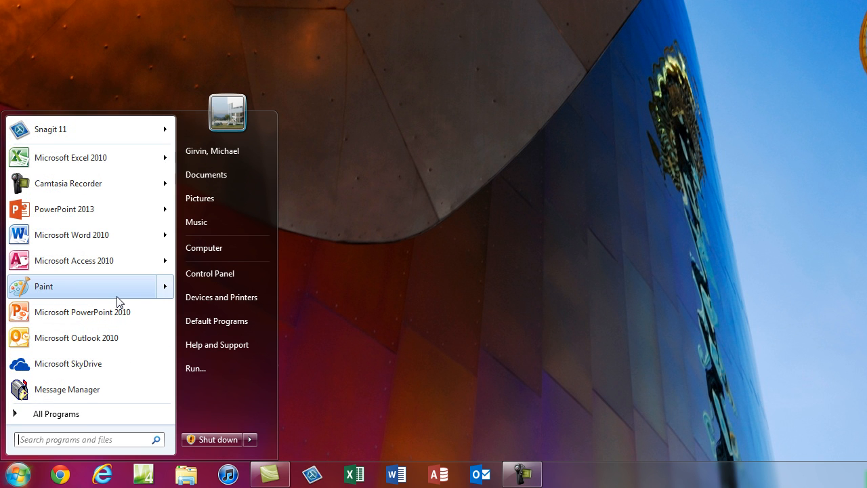
mouse_move(88, 214)
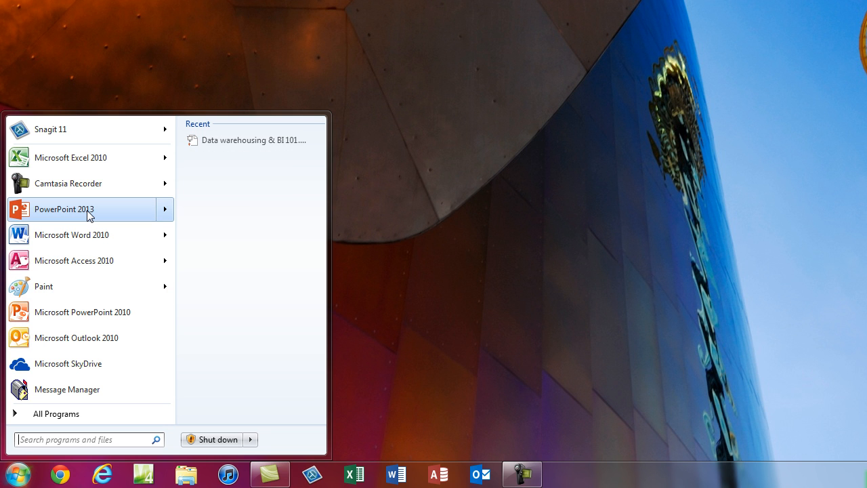
right_click(87, 214)
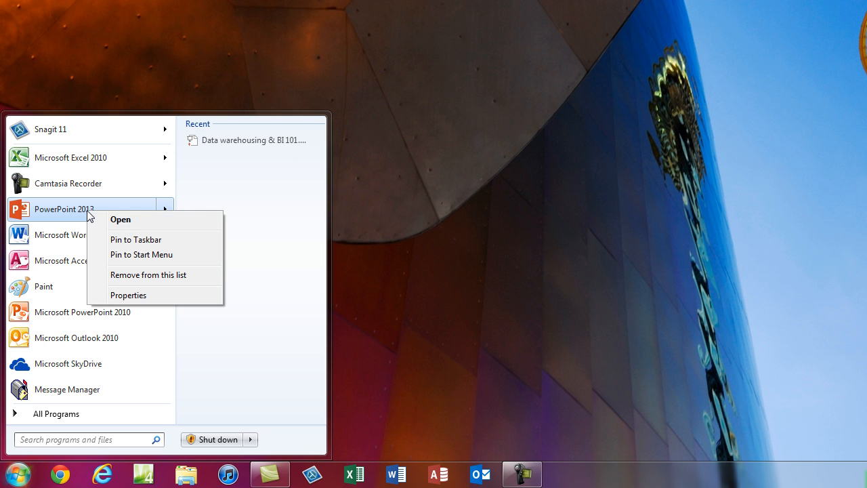
click(155, 241)
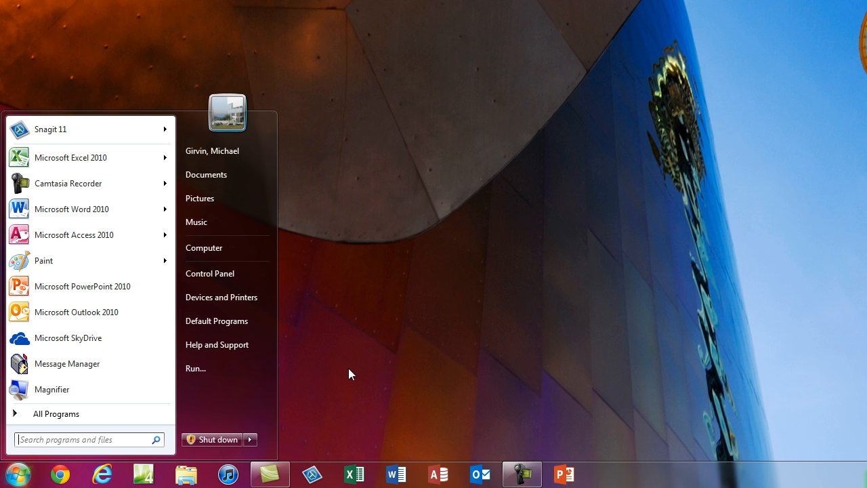
click(410, 397)
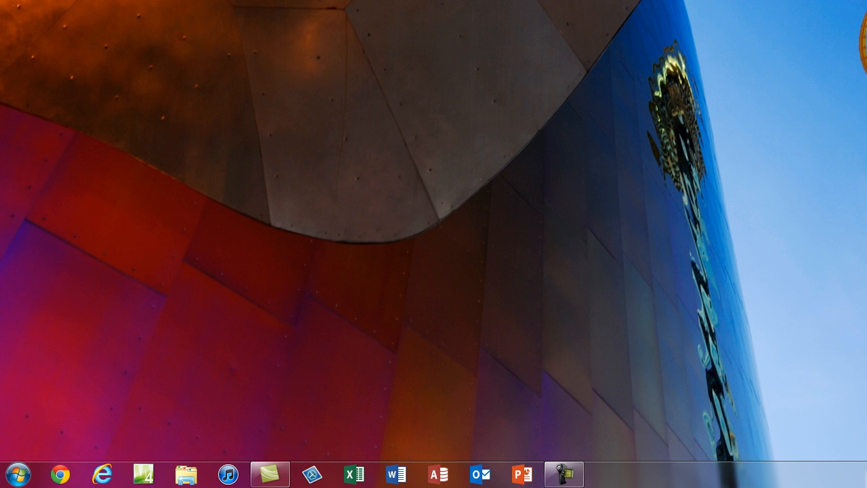
- Switch to Windows Explorer and view the contents of the MainVideoStorage (F:) drive, followed by the Lexar (E:) drive
key(super+e)
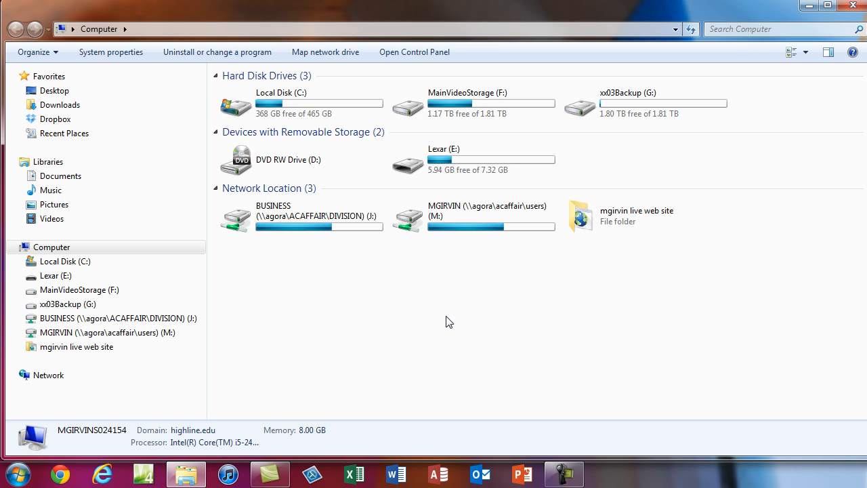
click(95, 247)
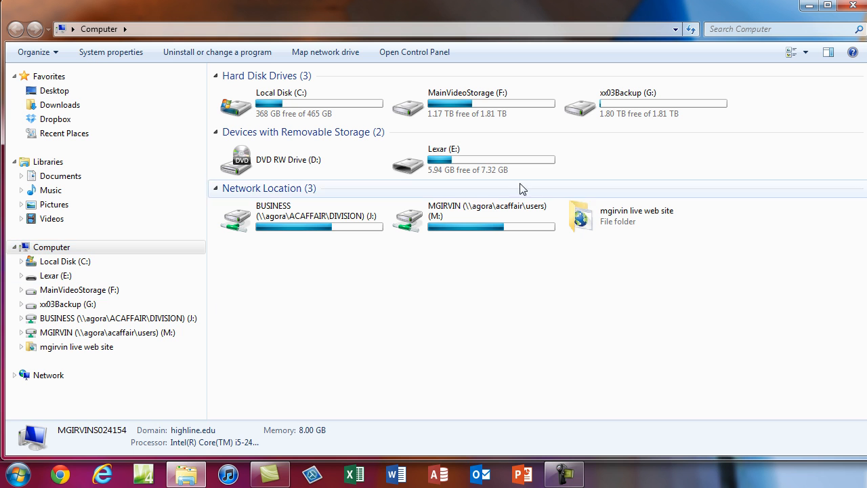
click(54, 292)
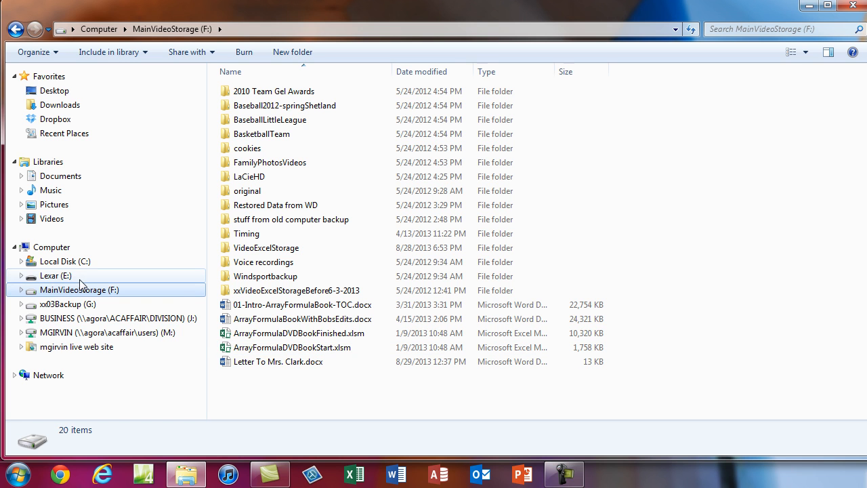
click(56, 280)
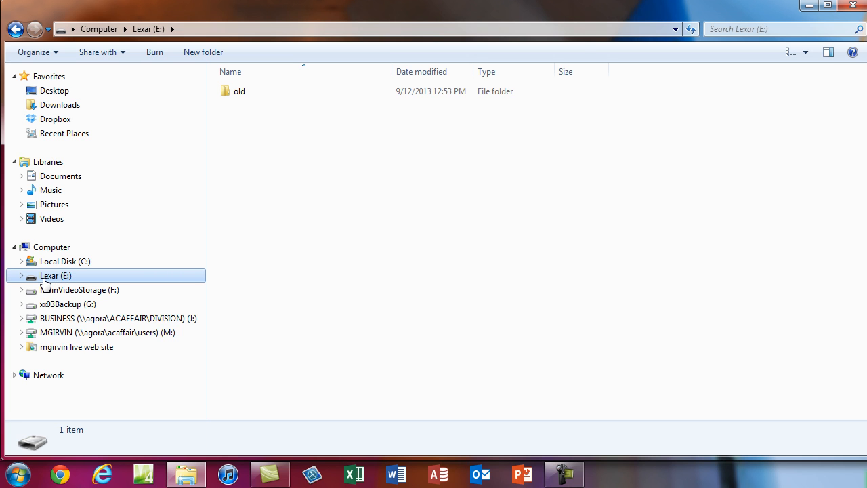
right_click(44, 284)
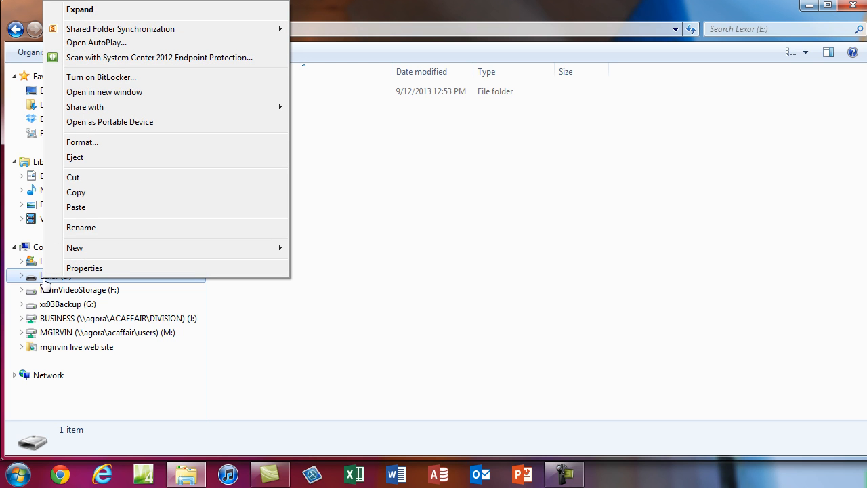
click(86, 166)
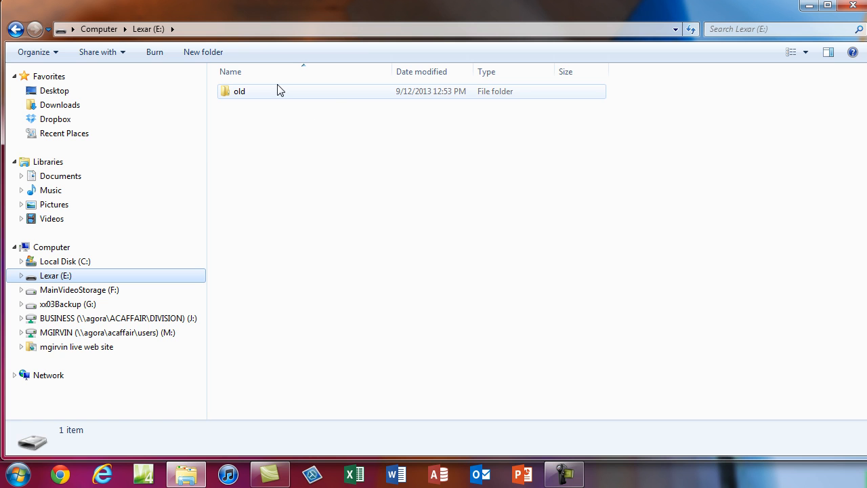
mouse_move(280, 91)
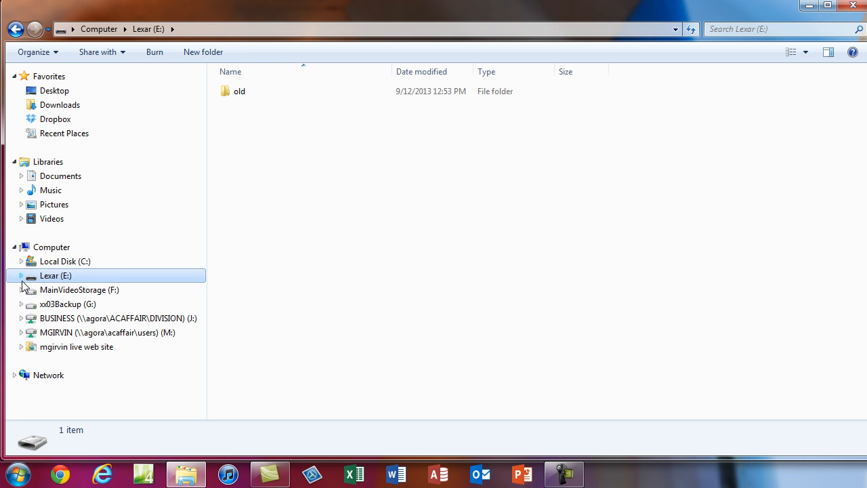
- Expand MainVideoStorage (F:) through VideoExcelStorage, 216 and 2013 to 01WindowsExplorera, and show that folder's contents
click(52, 295)
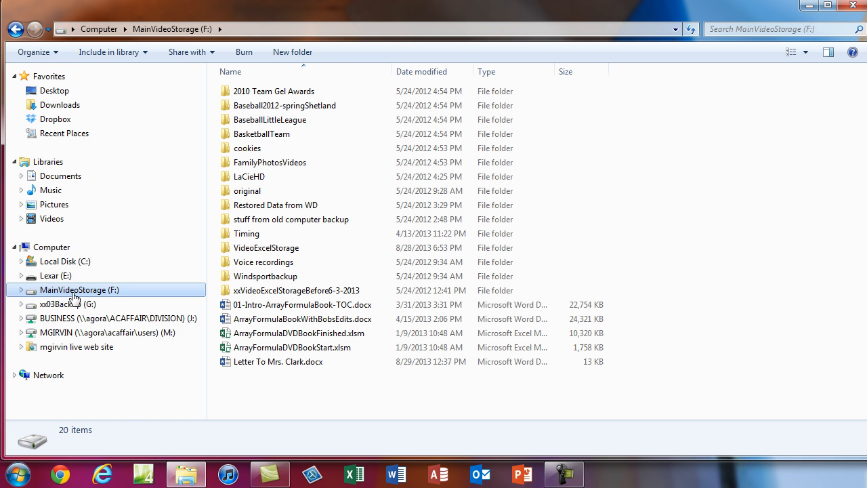
click(21, 290)
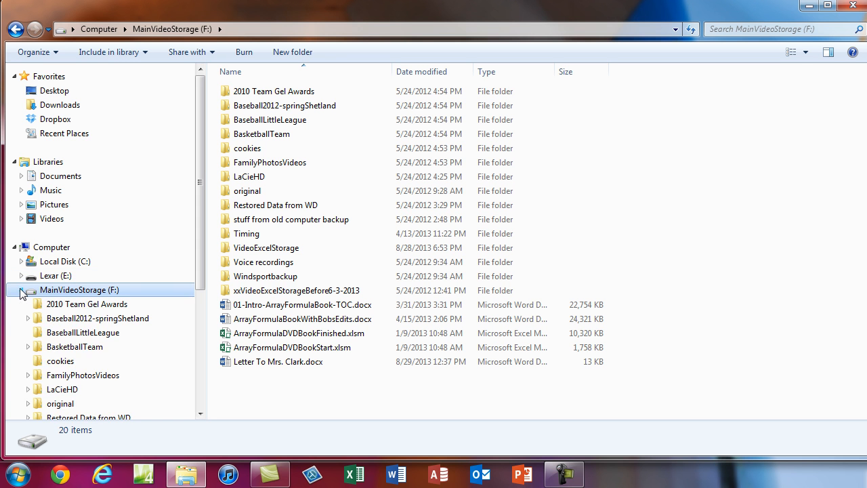
drag(198, 197, 202, 293)
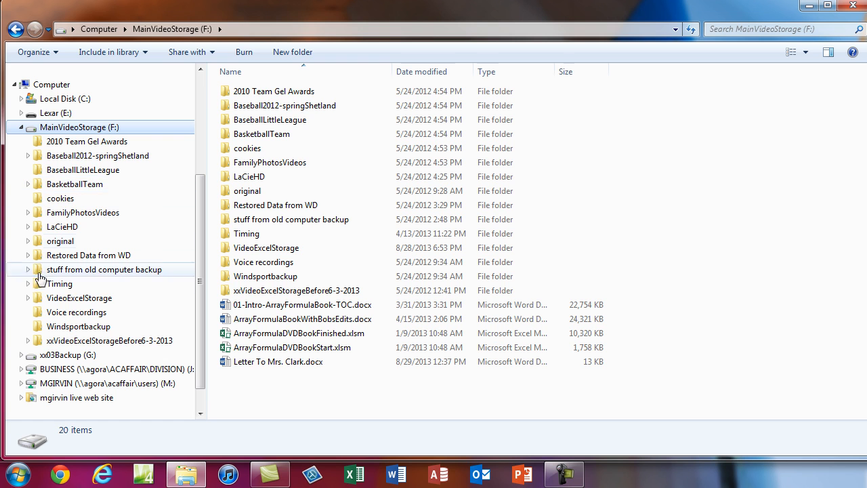
click(28, 299)
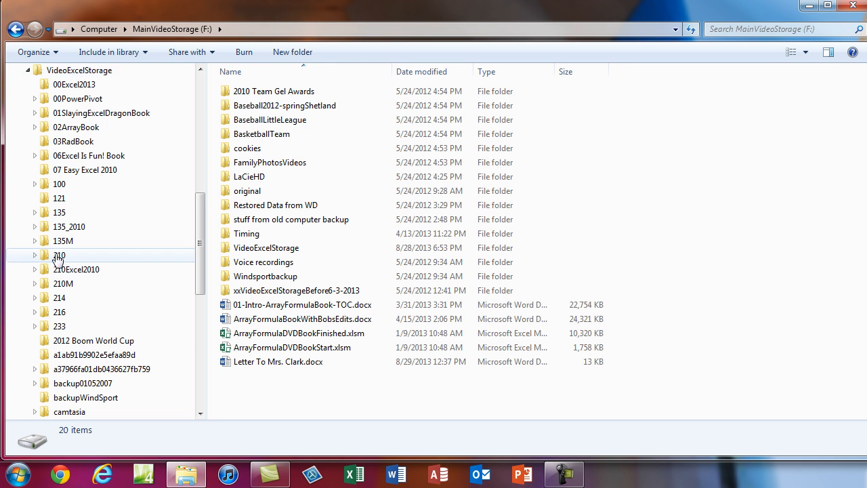
click(34, 312)
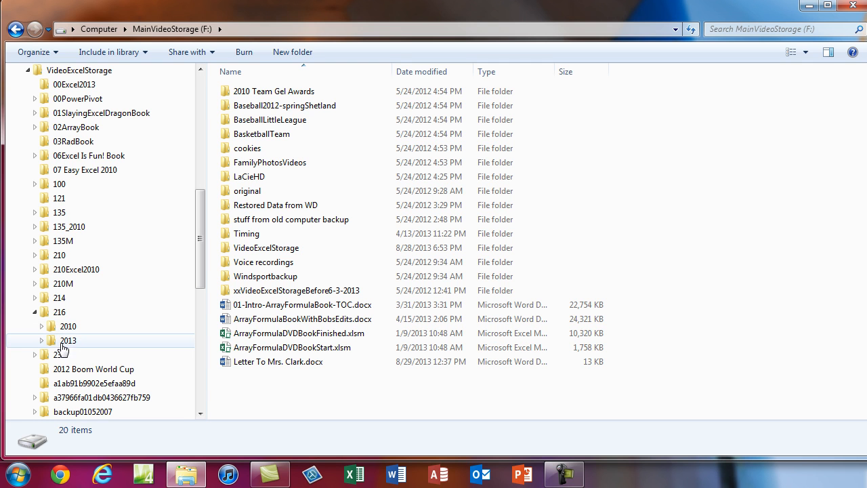
click(41, 341)
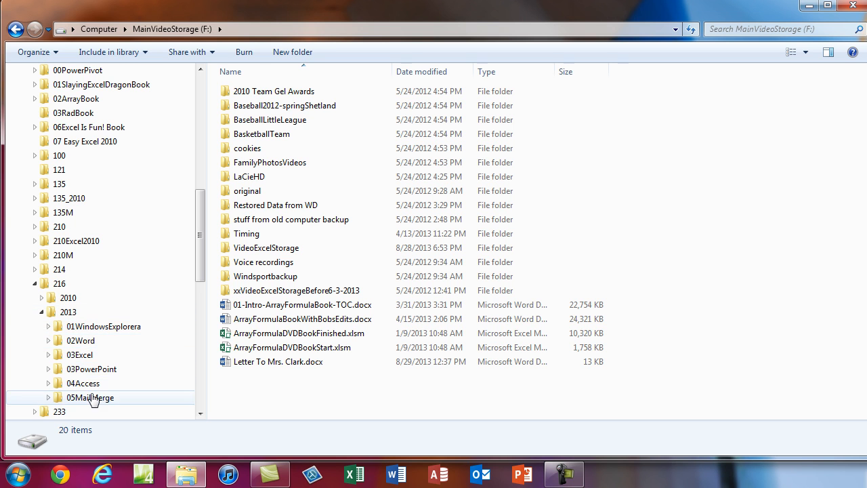
click(48, 326)
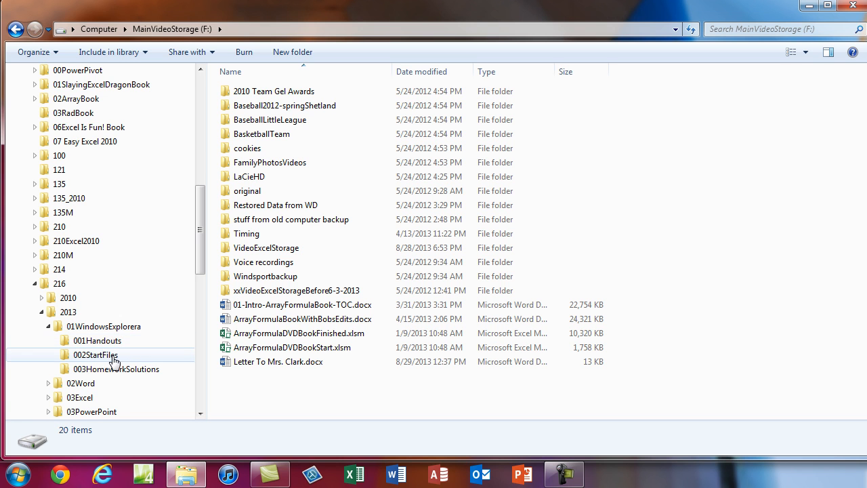
click(93, 329)
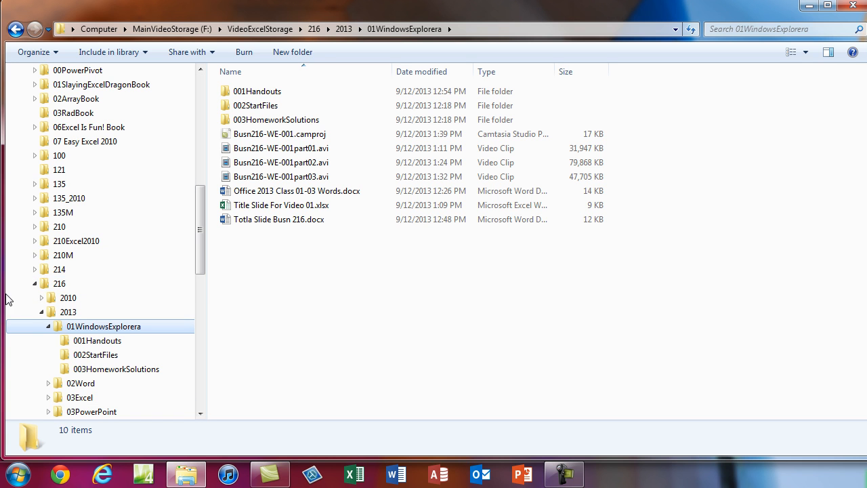
- Collapse the 216, VideoExcelStorage and MainVideoStorage (F:) branches of the folder tree and open the Lexar (E:) drive
click(35, 285)
scroll(35, 285, up, 5)
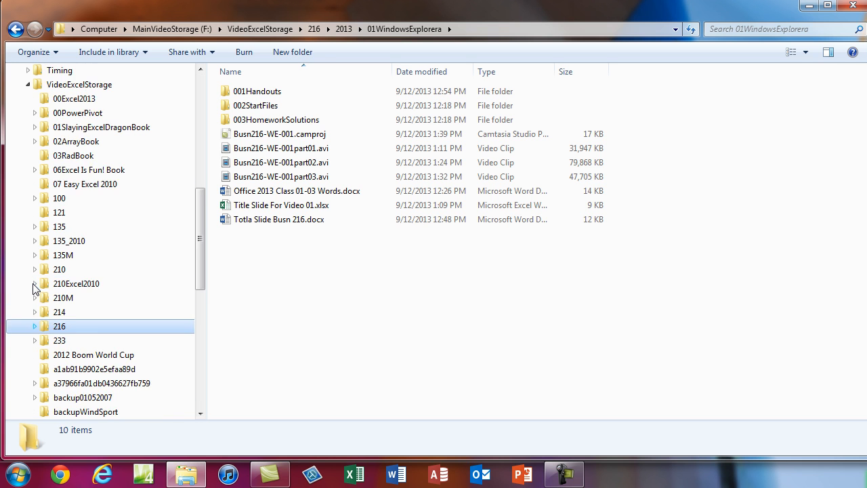
click(28, 256)
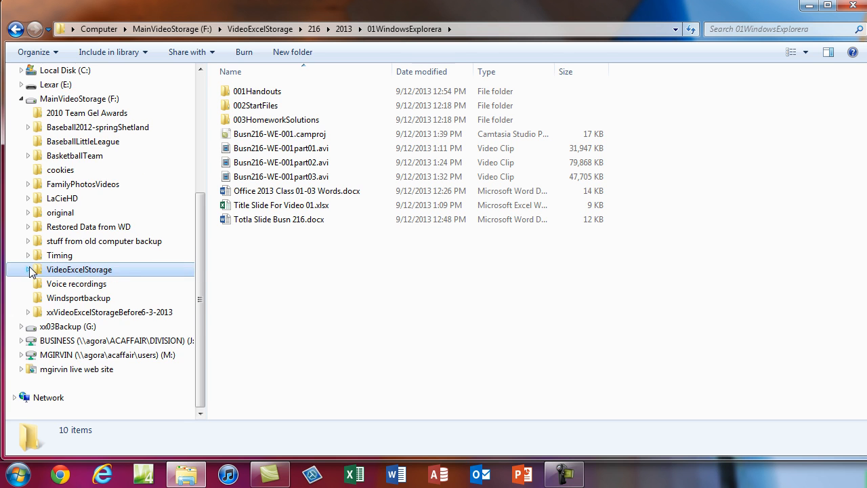
scroll(30, 238, up, 4)
click(22, 227)
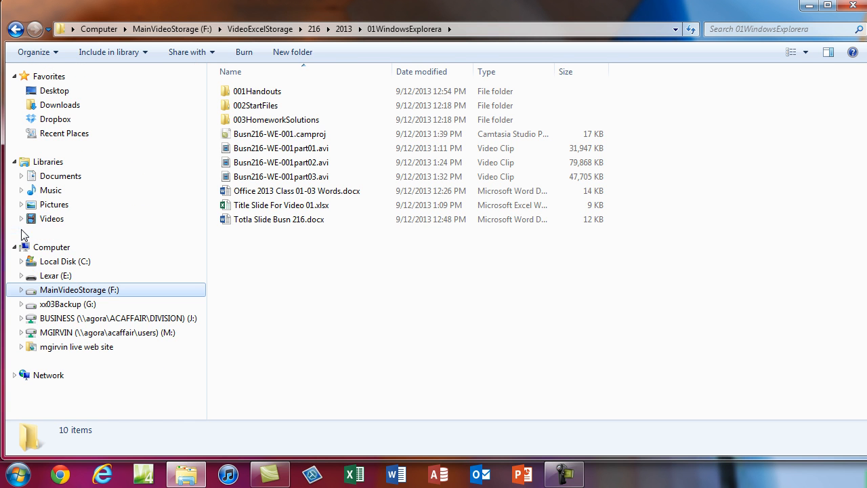
click(61, 277)
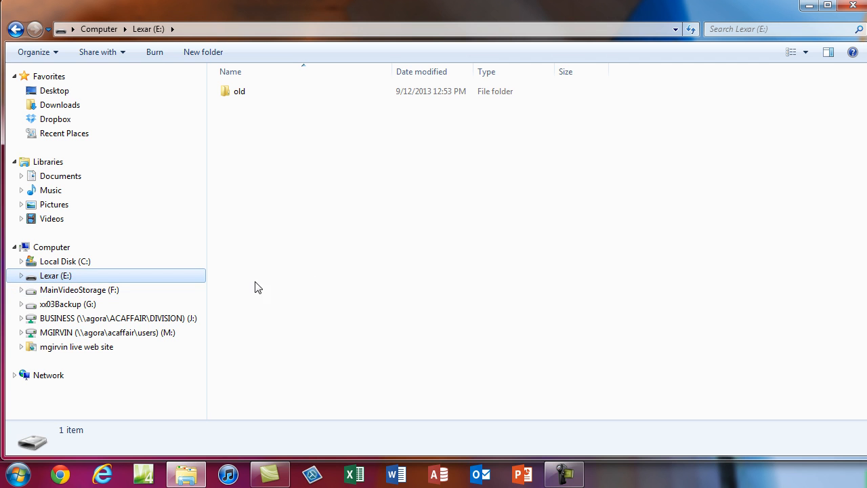
click(247, 247)
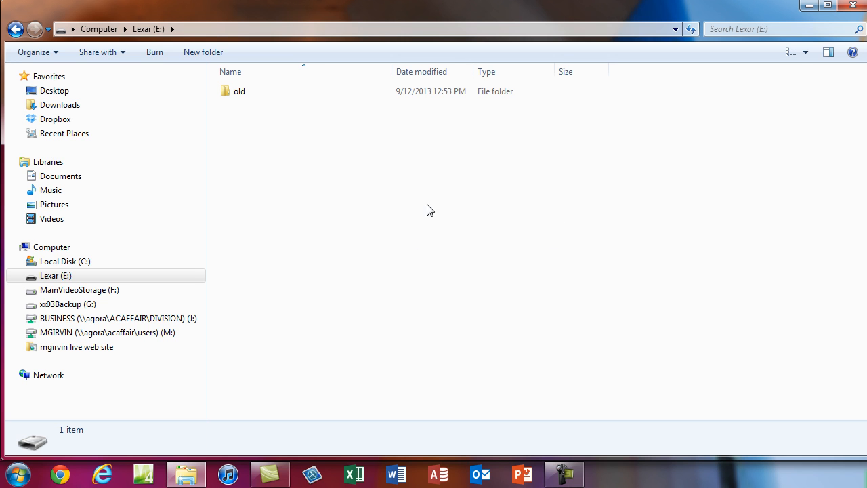
right_click(381, 178)
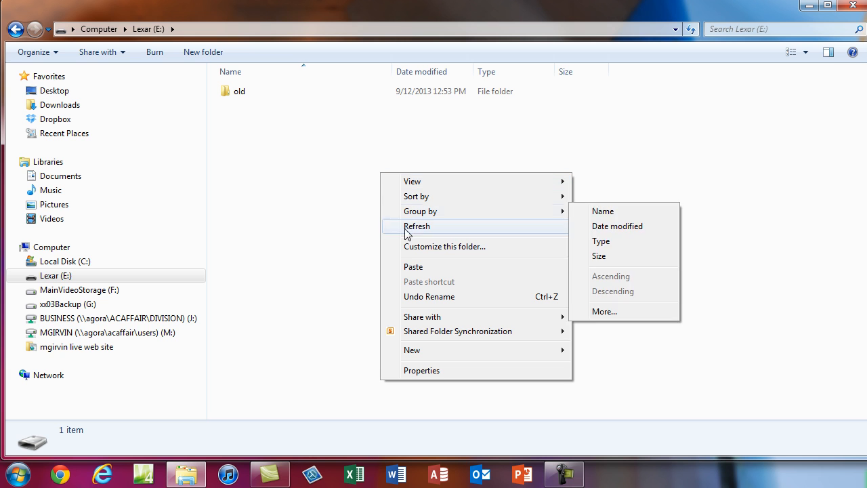
mouse_move(426, 351)
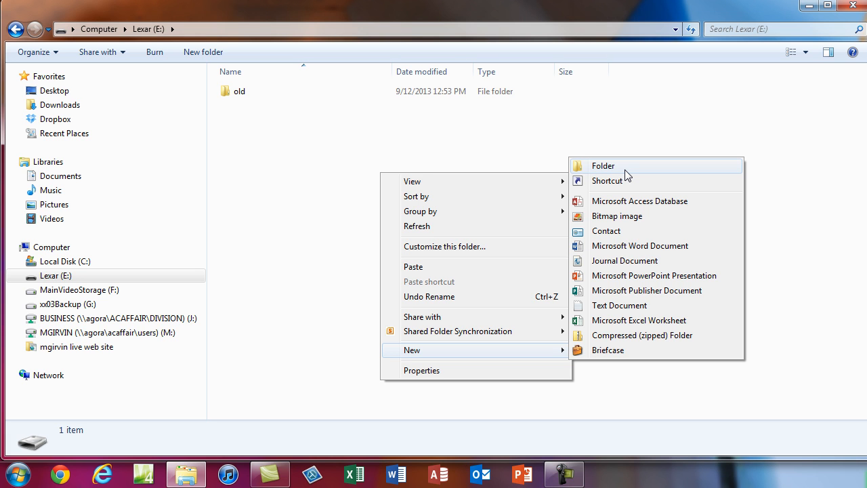
key(Escape)
key(Escape)
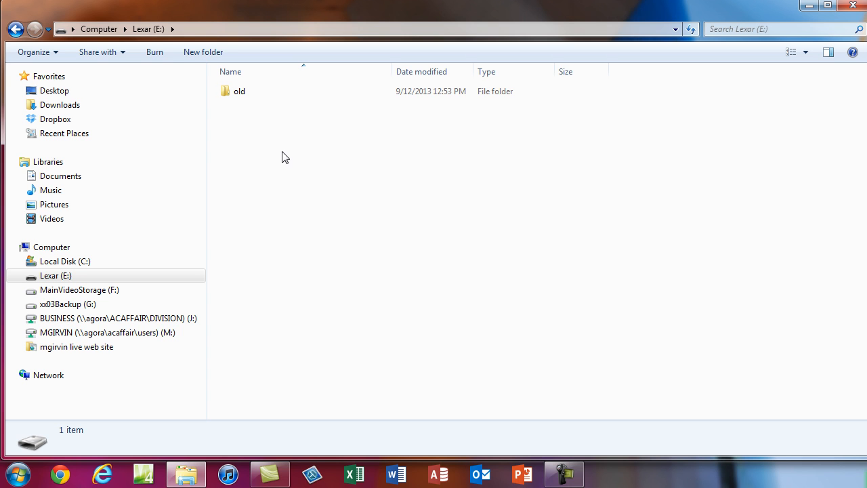
- Create a new folder on the Lexar (E:) drive and enter FirstDayFun as its name
click(195, 54)
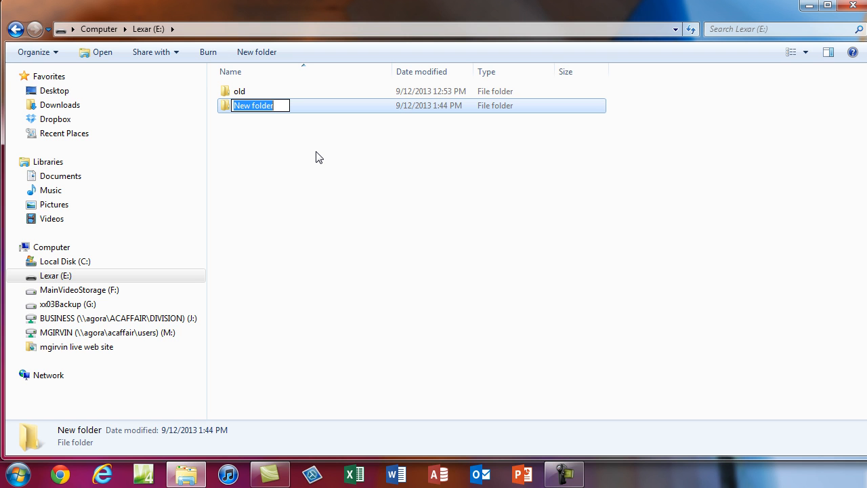
text(FirstDa)
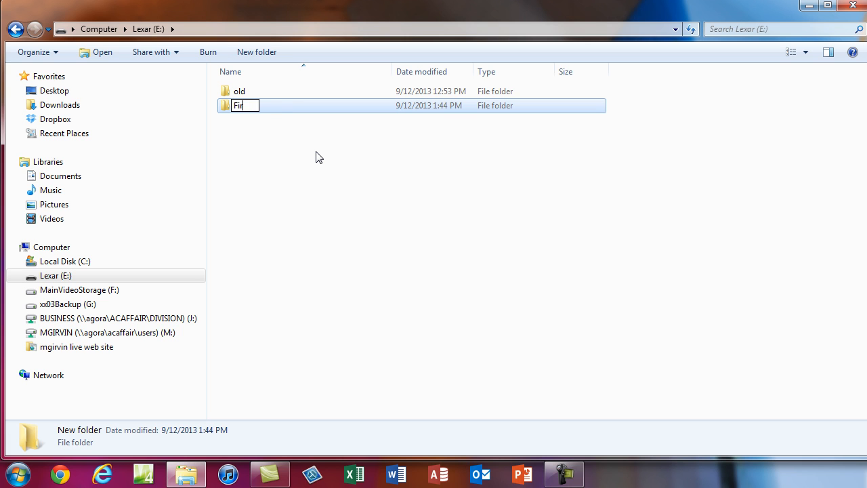
text(yFun)
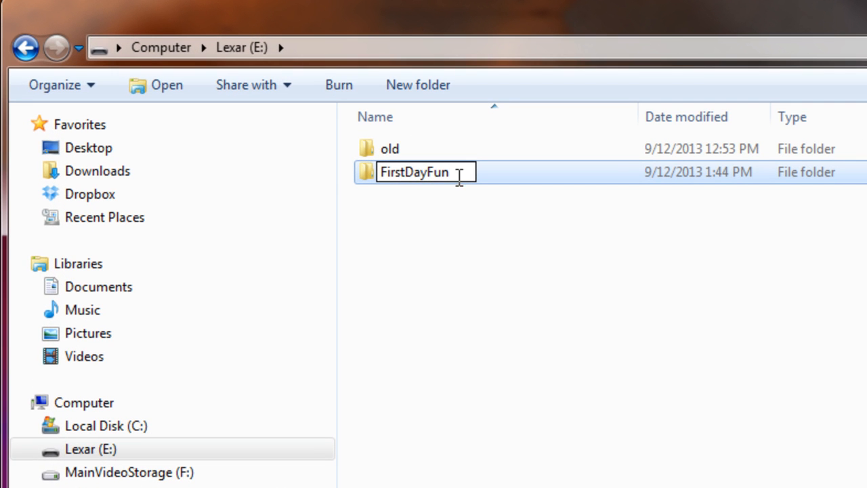
- Add "Busn 216" in front of the new folder's name, making it Busn 216FirstDayFun, and confirm the name
click(382, 173)
click(461, 175)
key(Home)
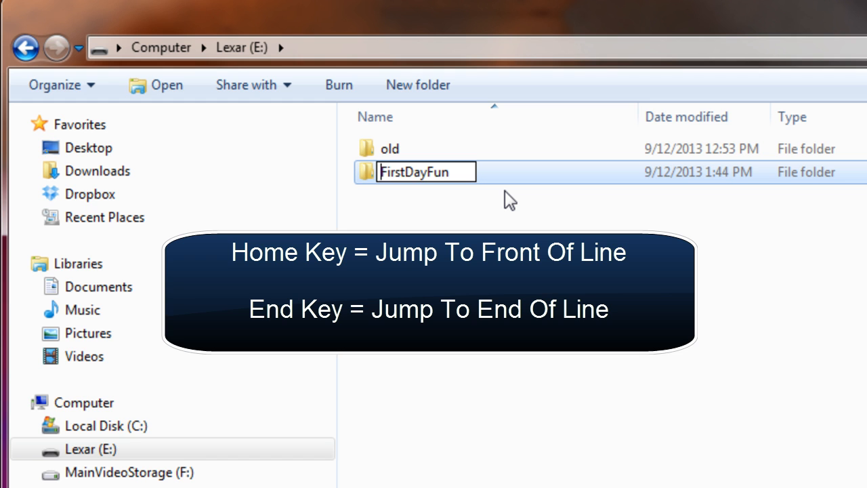
key(End)
key(Home)
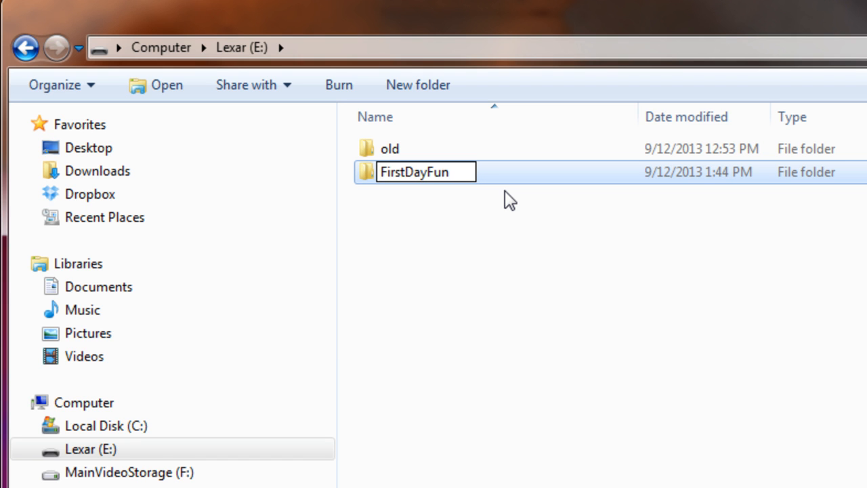
text(Busn )
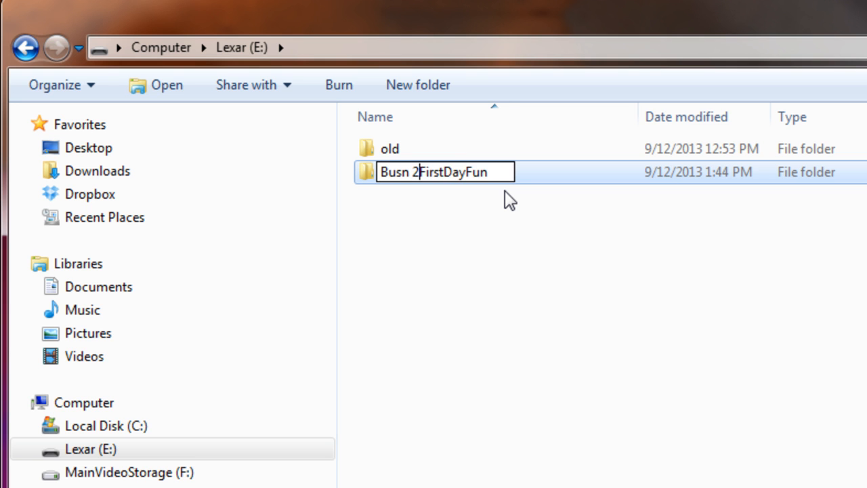
text(216)
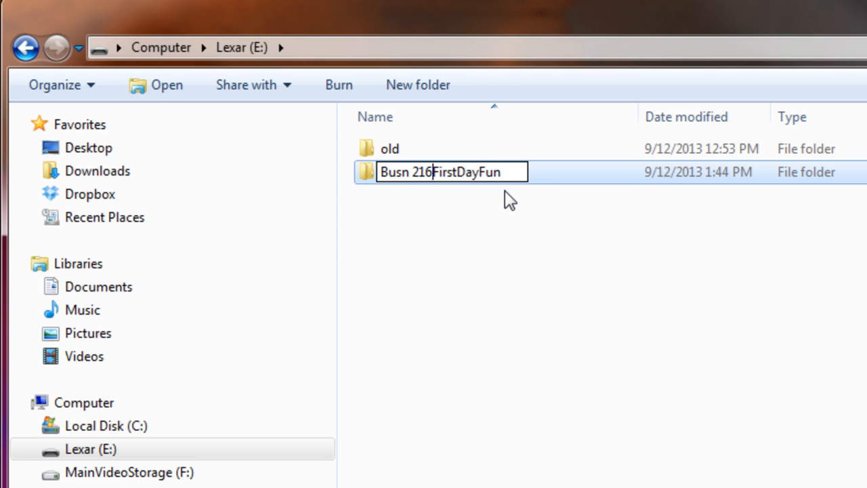
key(Return)
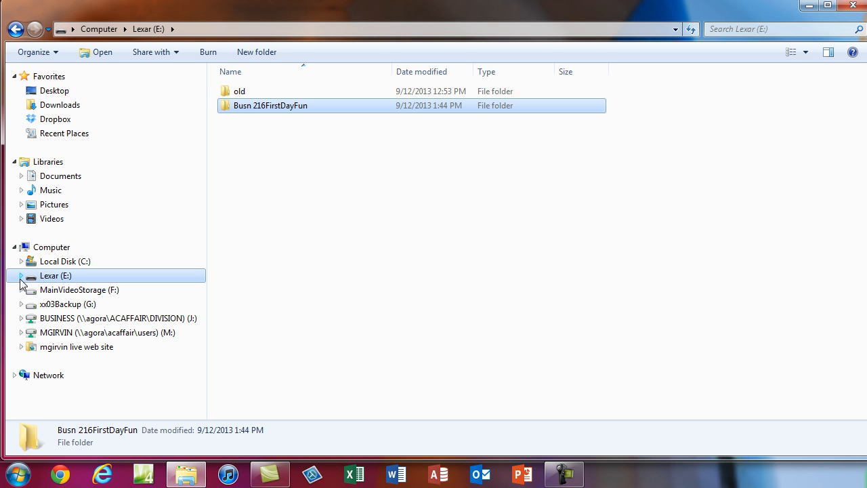
- Expand the Lexar (E:) drive in the folder tree and open the Busn 216FirstDayFun folder
click(21, 277)
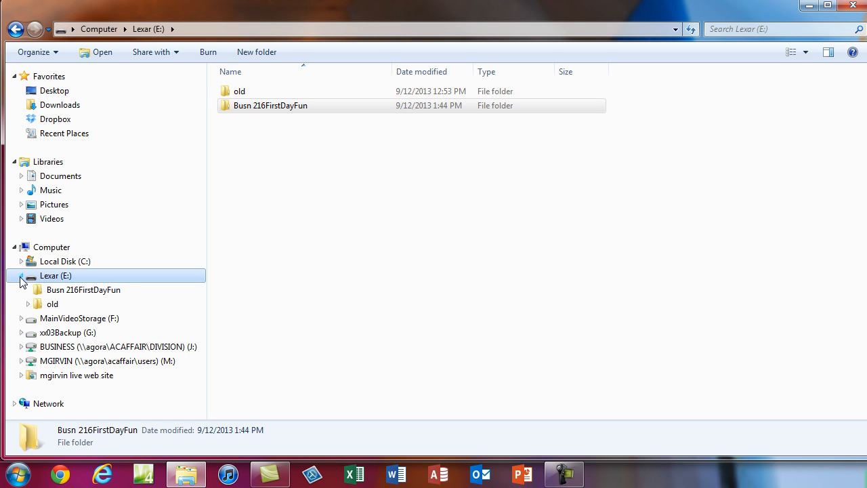
click(359, 104)
click(63, 293)
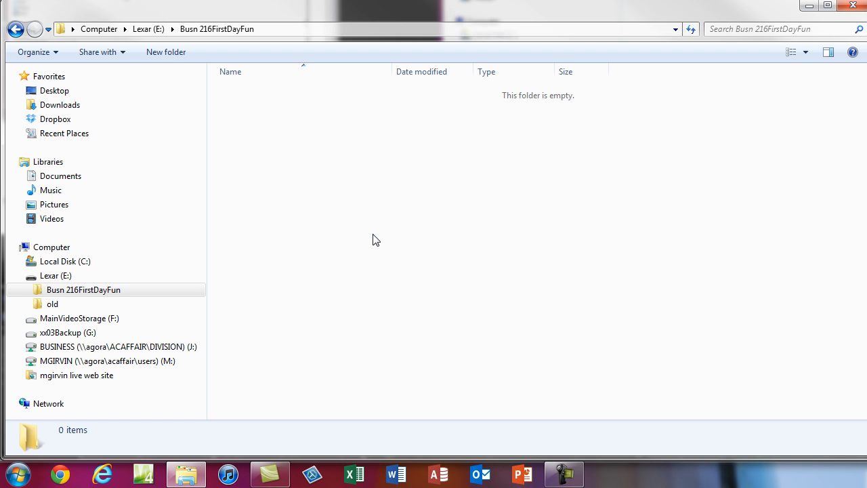
- Review the kinds of items that can be created inside the Busn 216FirstDayFun folder, without creating one
key(alt)
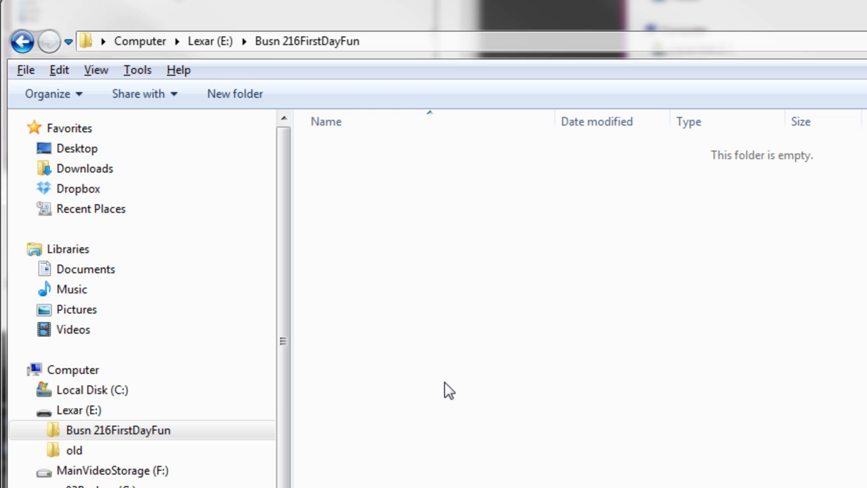
key(alt+f)
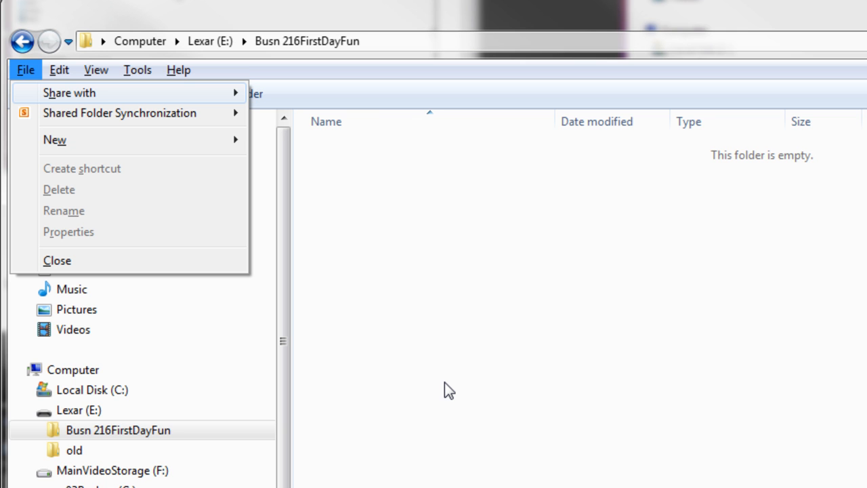
key(Escape)
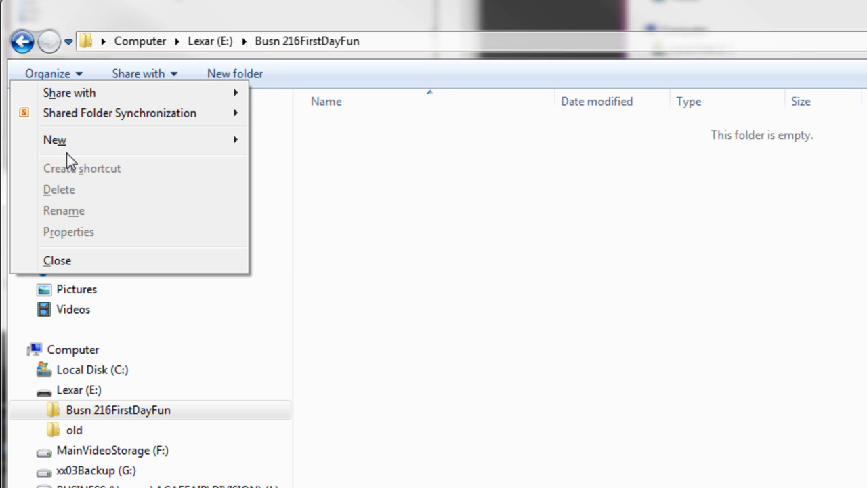
key(n)
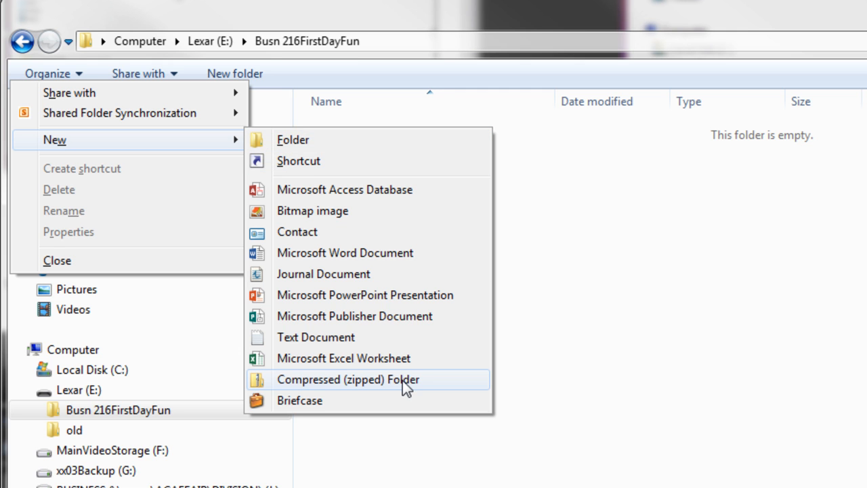
key(Escape)
key(Escape)
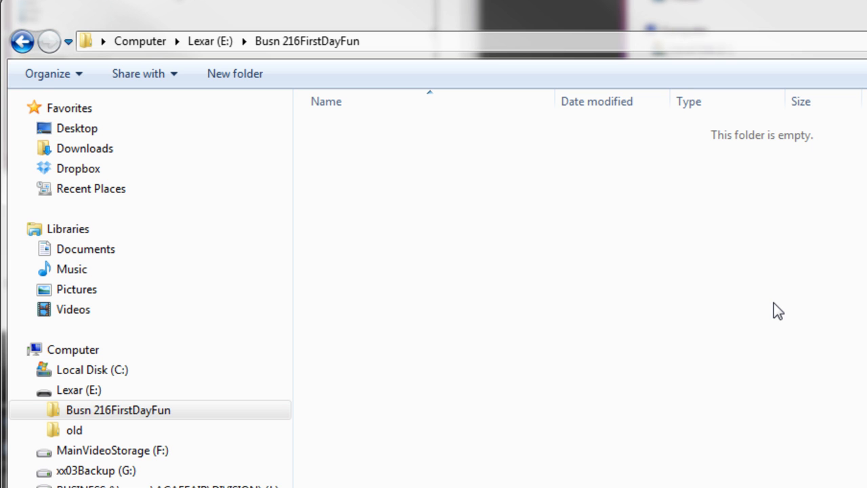
- Create a subfolder named ExcelFiles inside the Busn 216FirstDayFun folder
key(alt)
key(f)
key(w)
key(f)
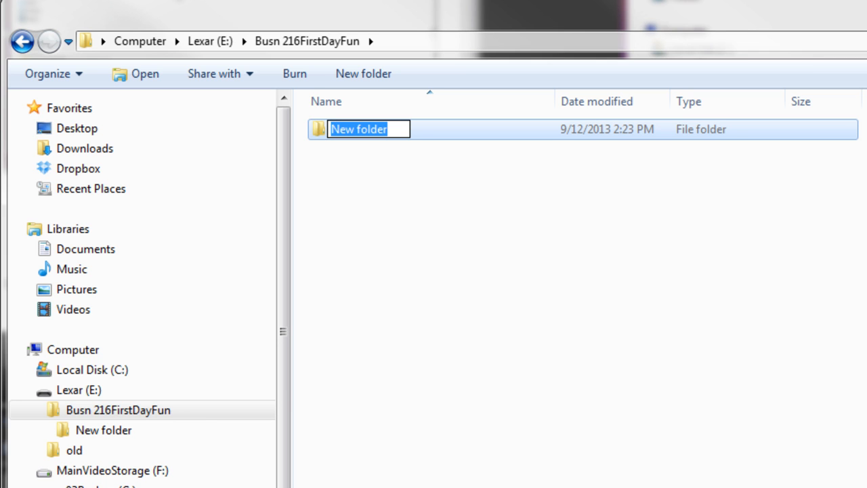
text(ExcelFiles)
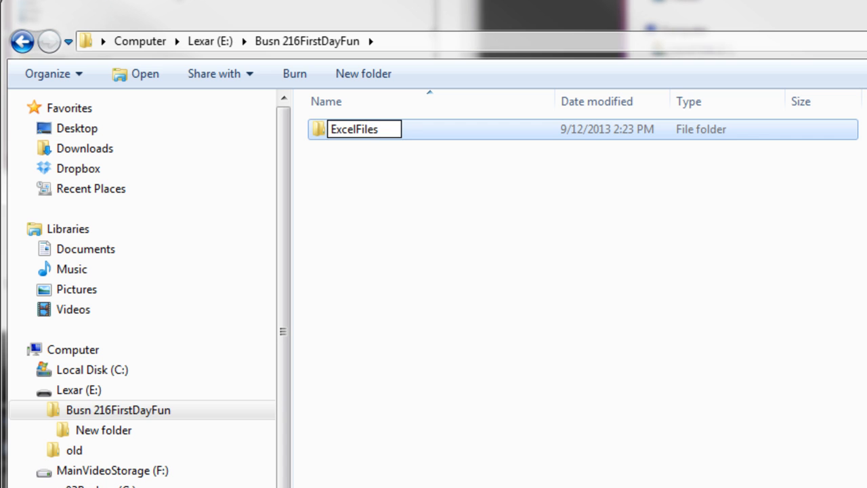
key(Return)
- Create a second subfolder named WordFiles beside ExcelFiles, with no space in its name
key(alt+f)
key(w)
key(f)
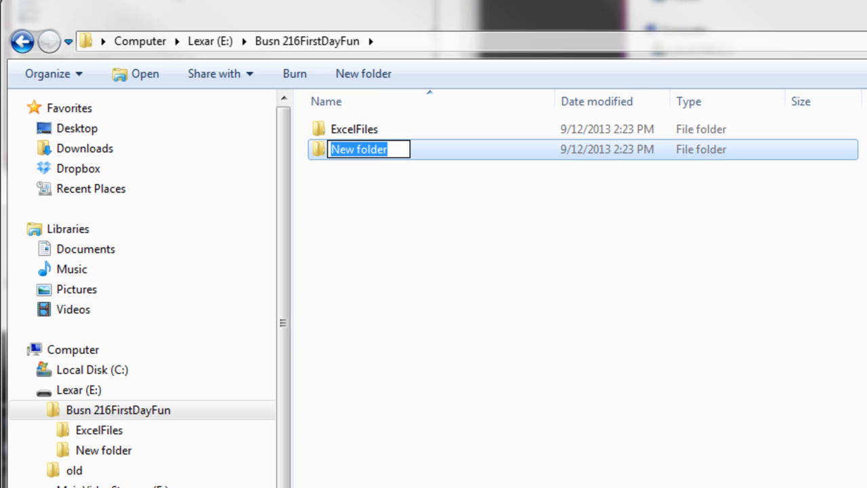
text(Word File)
key(BackSpace)
key(BackSpace)
key(BackSpace)
key(BackSpace)
key(BackSpace)
text(Files)
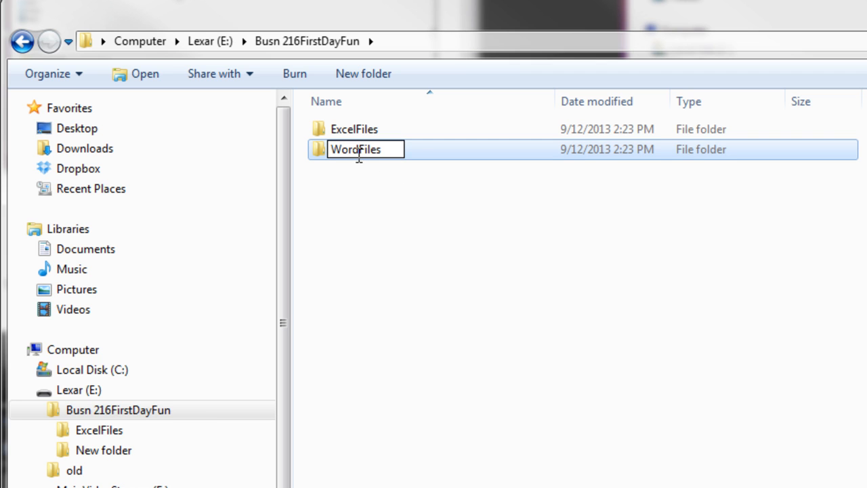
key(Return)
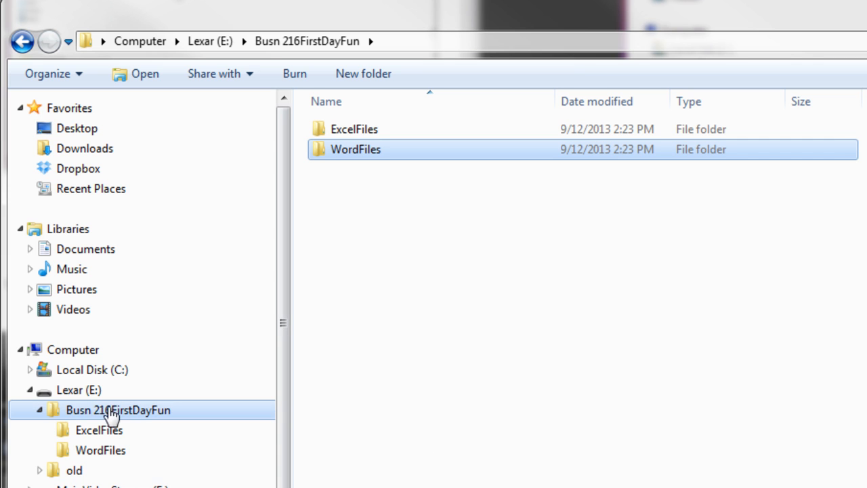
- Return to the Lexar (E:) drive and rename the Busn 216FirstDayFun folder as Busn216FirstDayFun, without the space
click(73, 396)
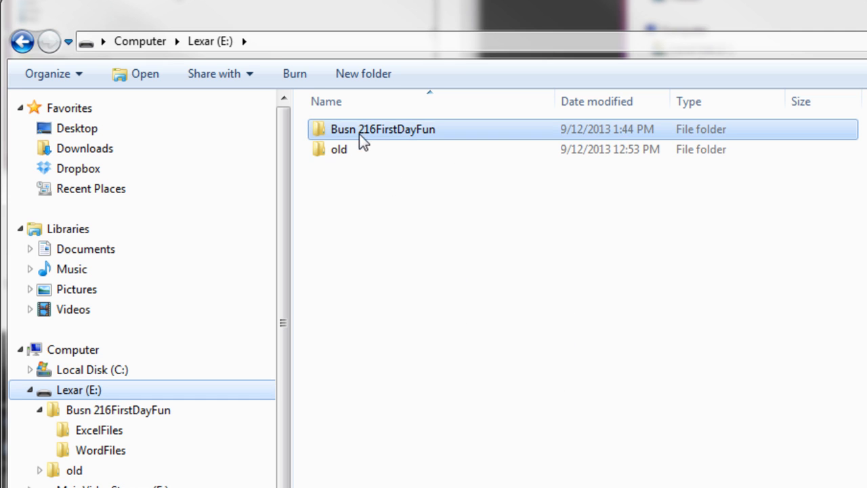
key(F2)
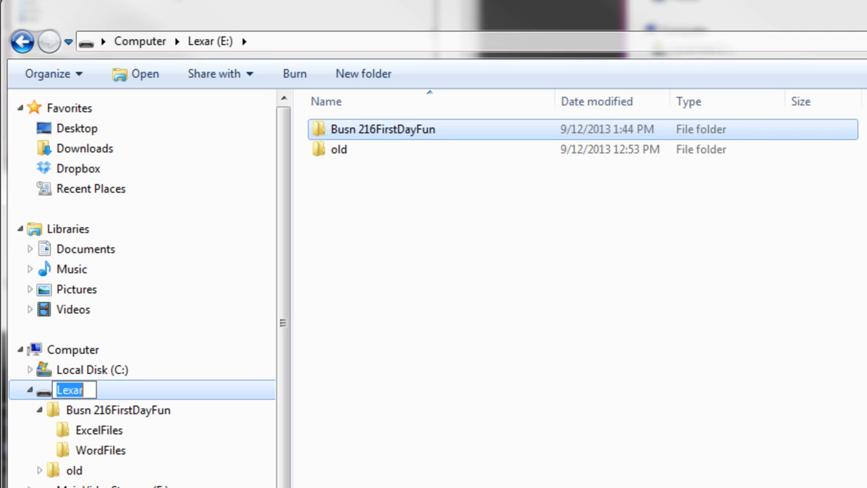
click(376, 130)
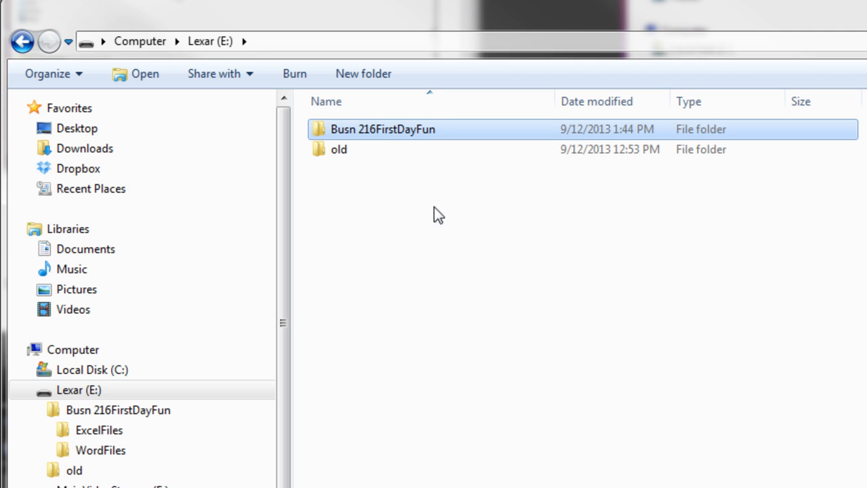
click(364, 130)
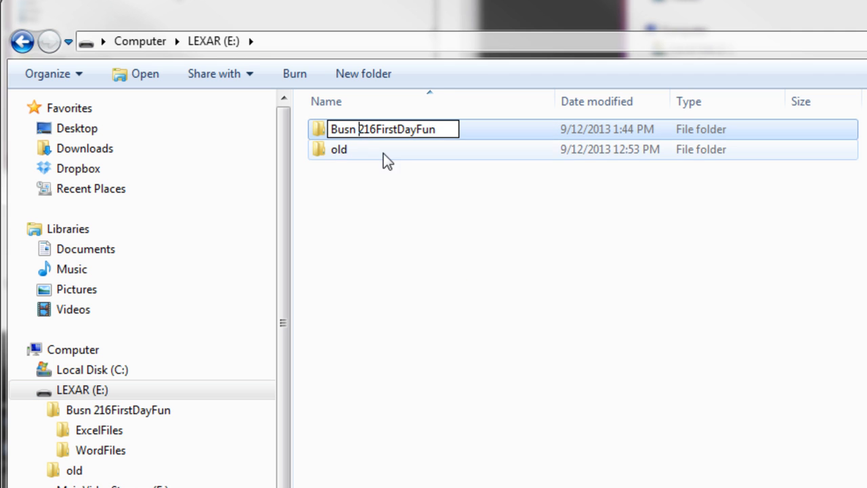
key(BackSpace)
key(Return)
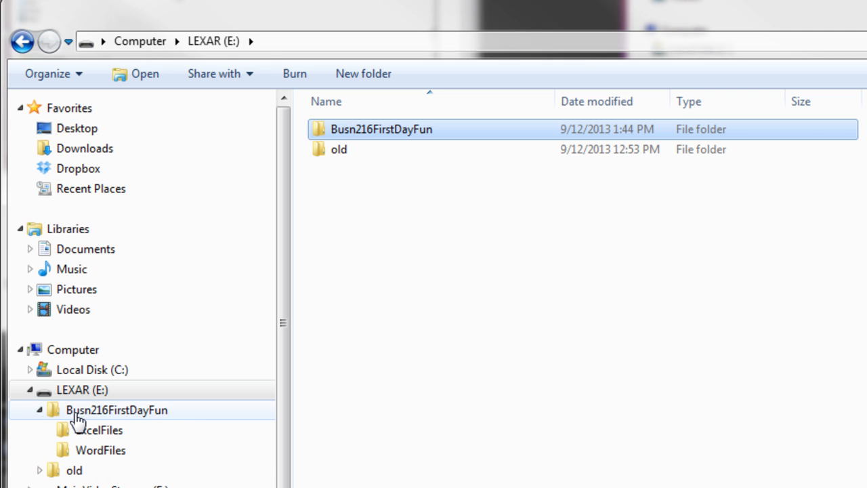
- Open the Busn216FirstDayFun folder, then collapse and re-expand its branch in the folder tree
click(69, 414)
click(40, 411)
click(39, 411)
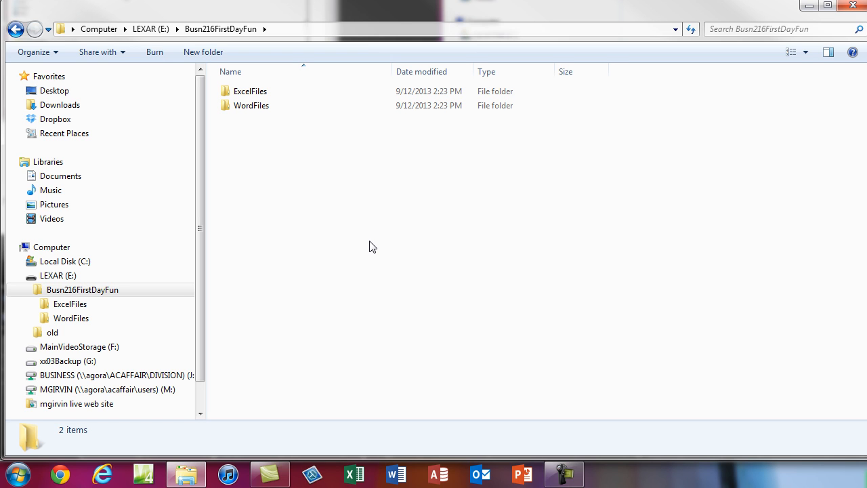
- Switch to Excel, create a blank workbook and enter "My First" in cell A1
click(356, 476)
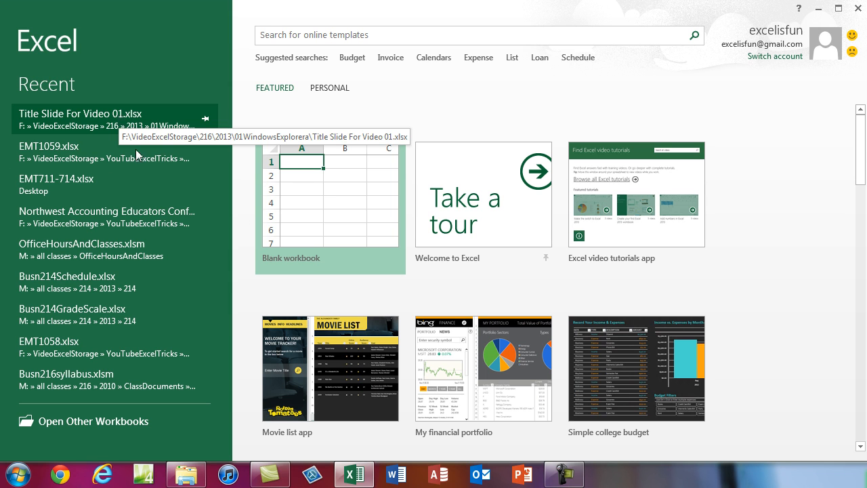
click(341, 217)
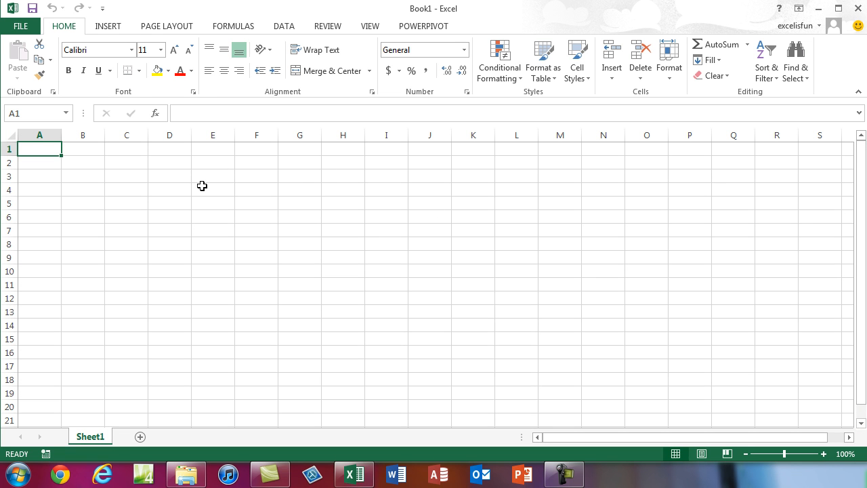
text(My )
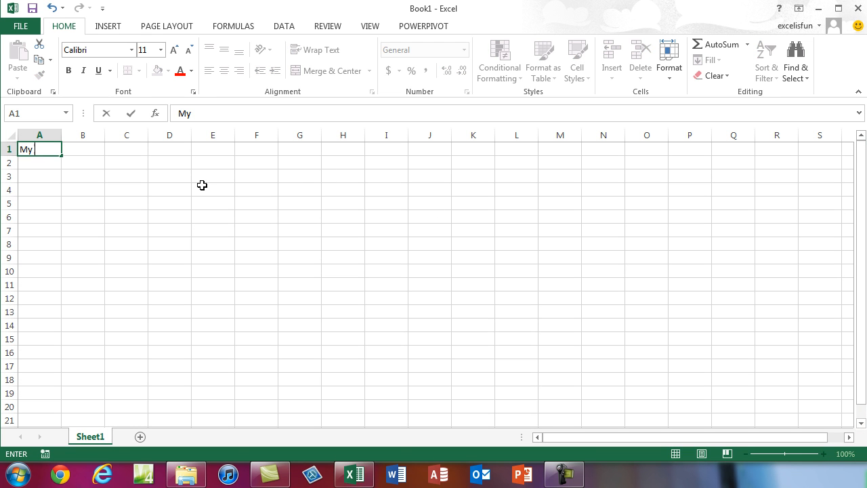
text(First)
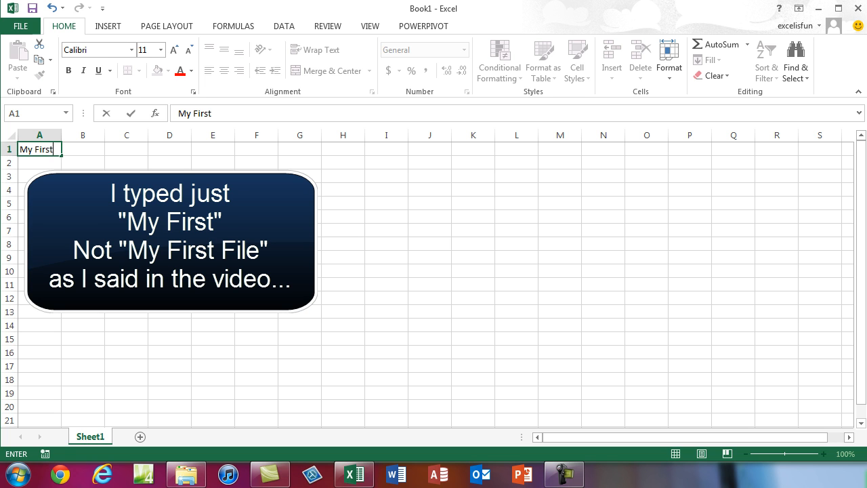
key(Return)
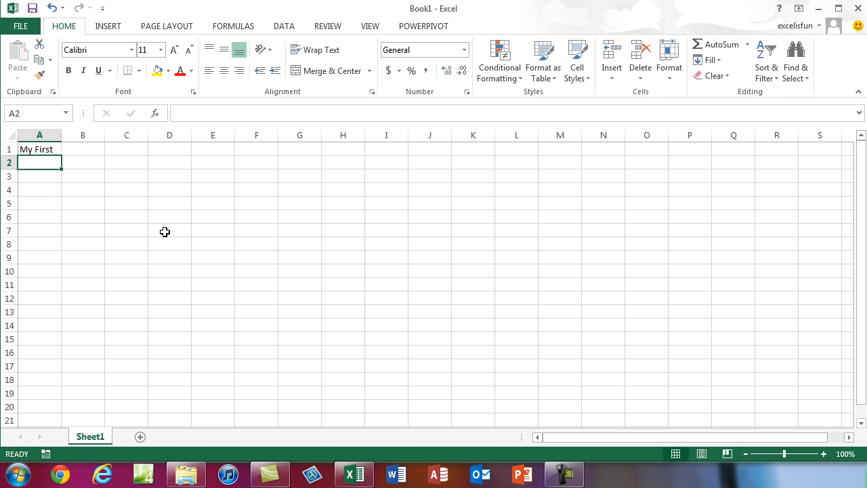
- Examine the workbook's file information, the Protect Workbook choices and the templates offered for a new workbook
click(27, 28)
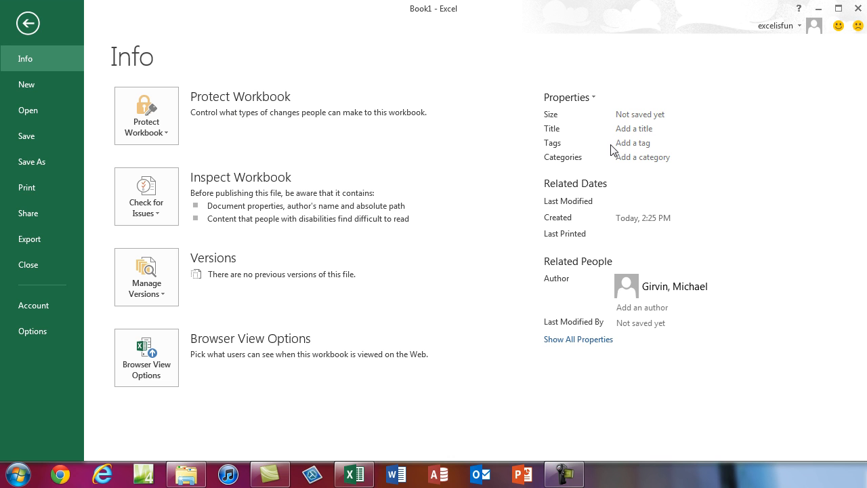
click(168, 134)
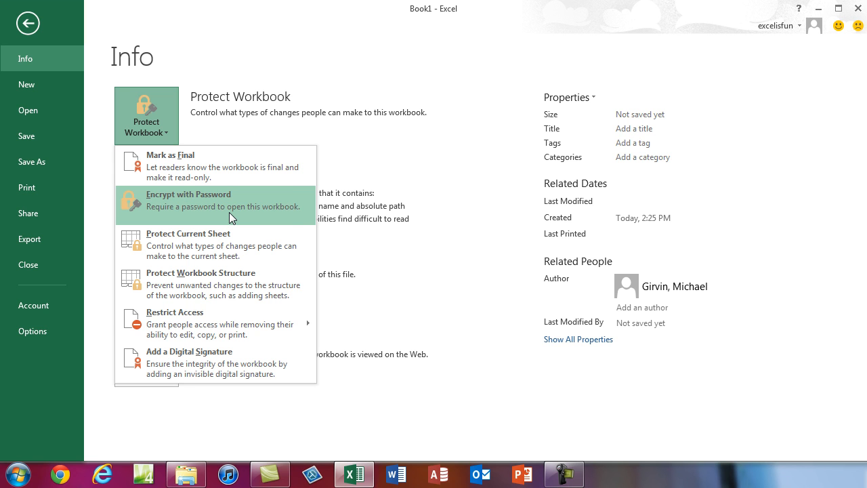
key(Escape)
click(61, 85)
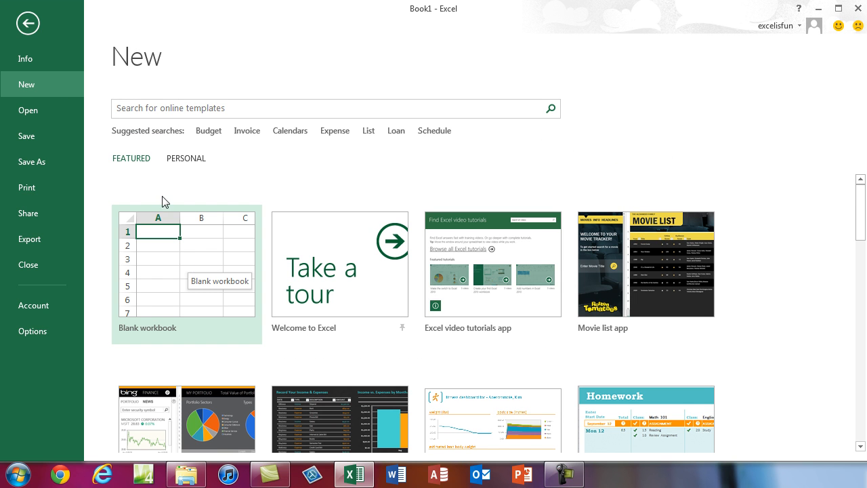
click(30, 113)
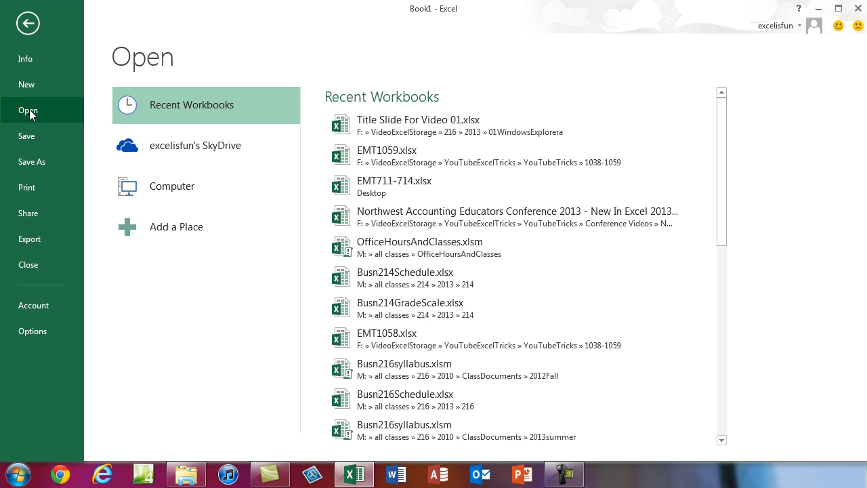
click(33, 87)
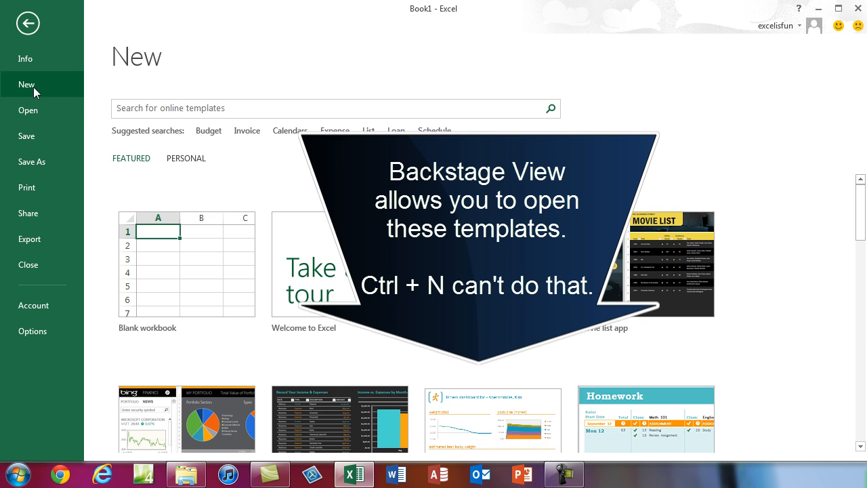
- Review the places for opening a workbook, including the file browser for Computer and the whole recent workbooks list, without opening any file
click(56, 116)
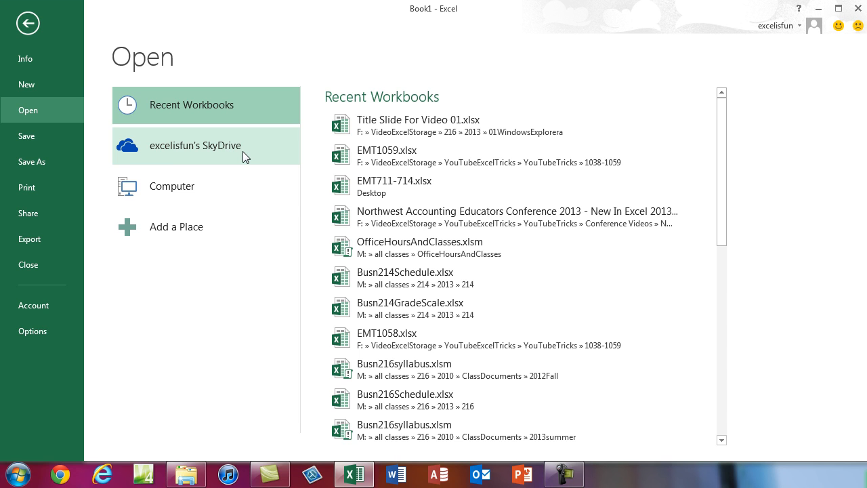
click(166, 189)
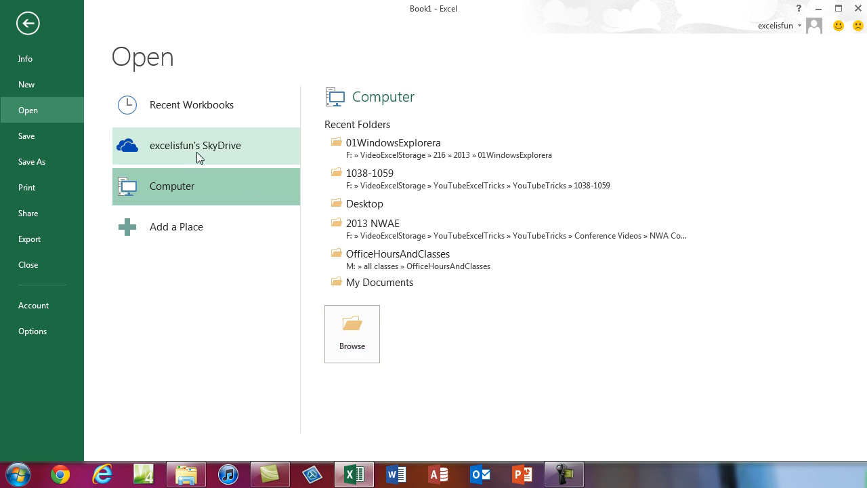
click(352, 339)
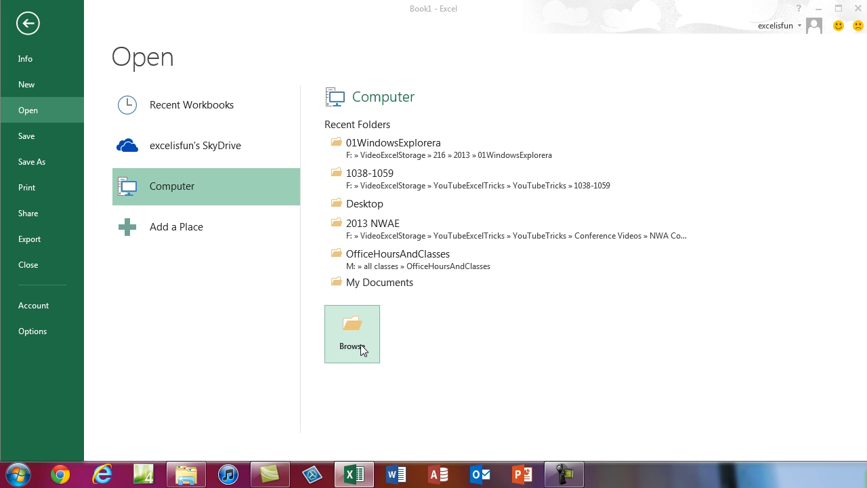
drag(434, 1, 463, 29)
drag(32, 1, 129, 40)
drag(279, 47, 163, 18)
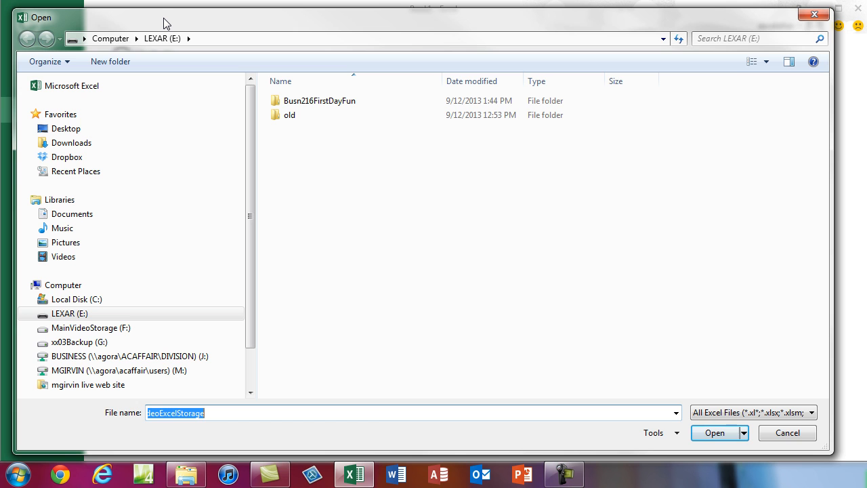
key(Escape)
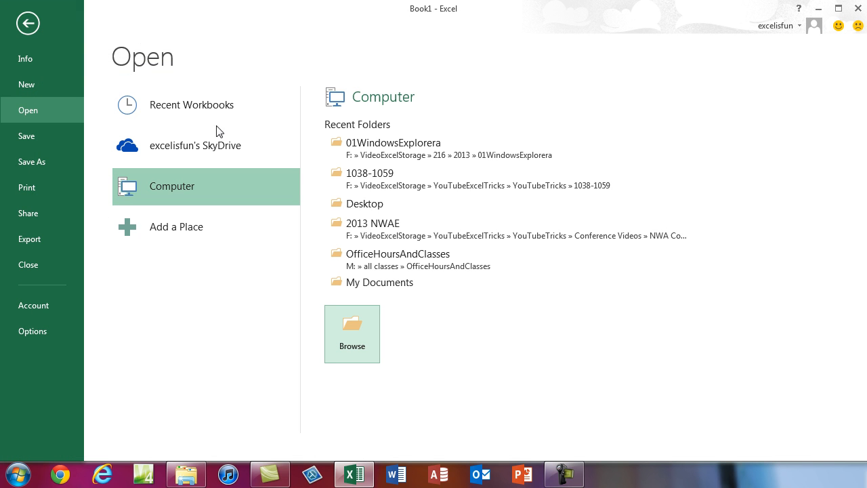
click(179, 109)
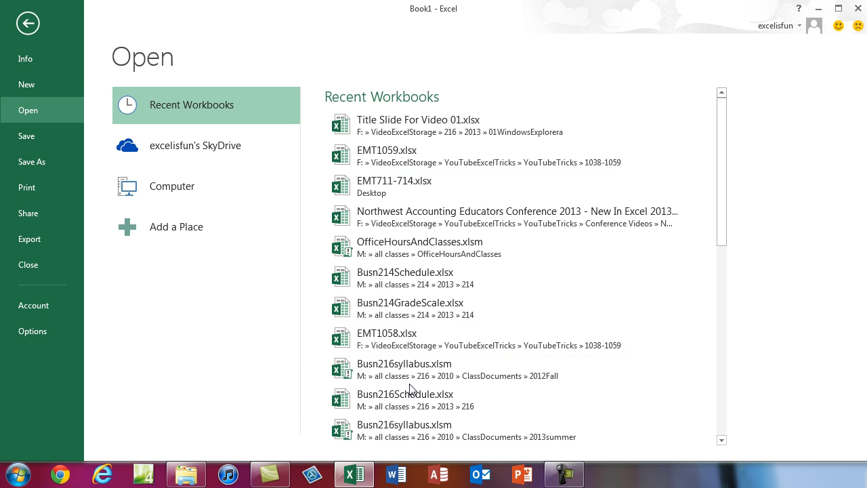
drag(723, 144, 723, 338)
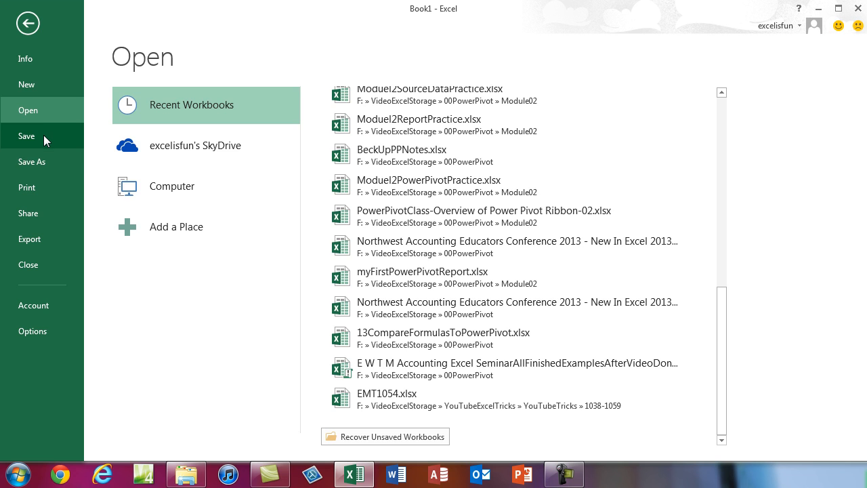
- Look through the Save As, Print, Share, Account and Export pages for the workbook
click(44, 134)
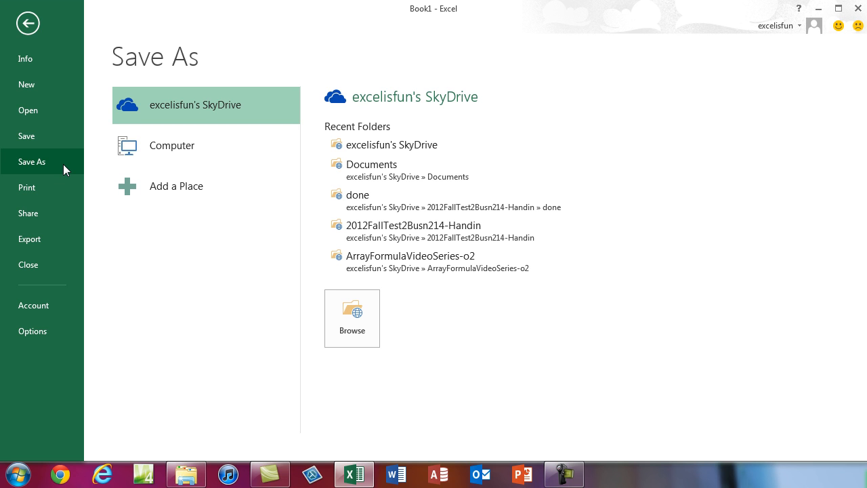
click(54, 190)
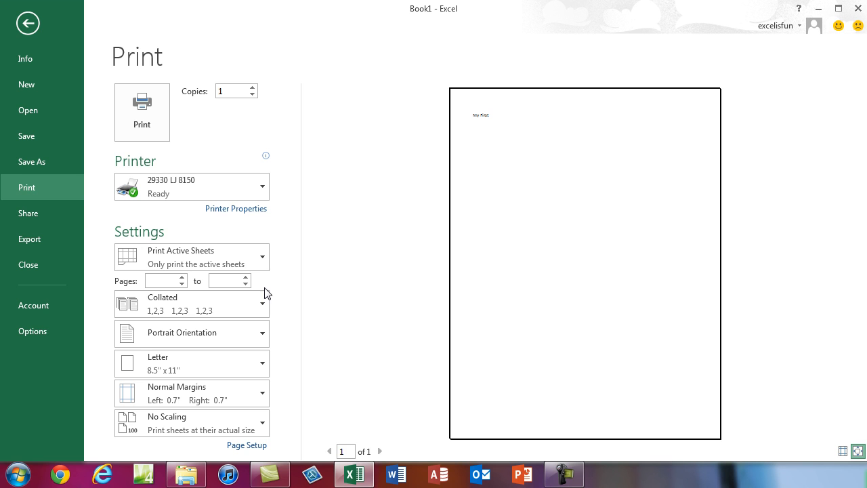
click(50, 214)
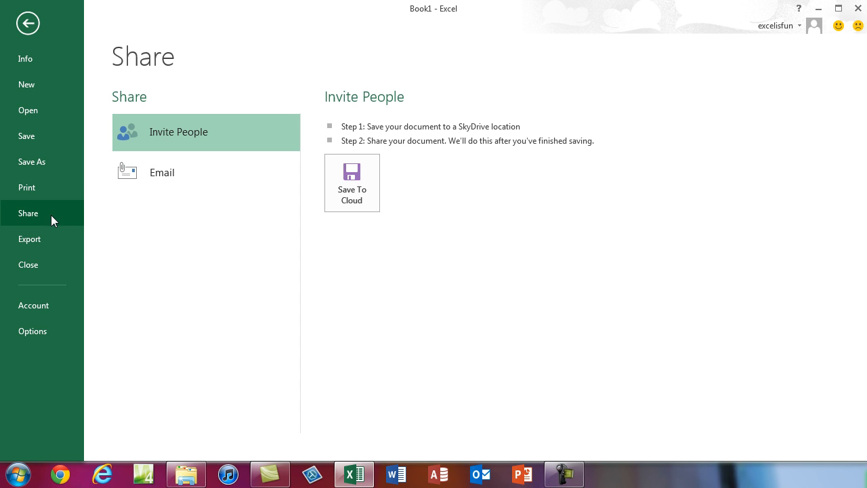
click(49, 303)
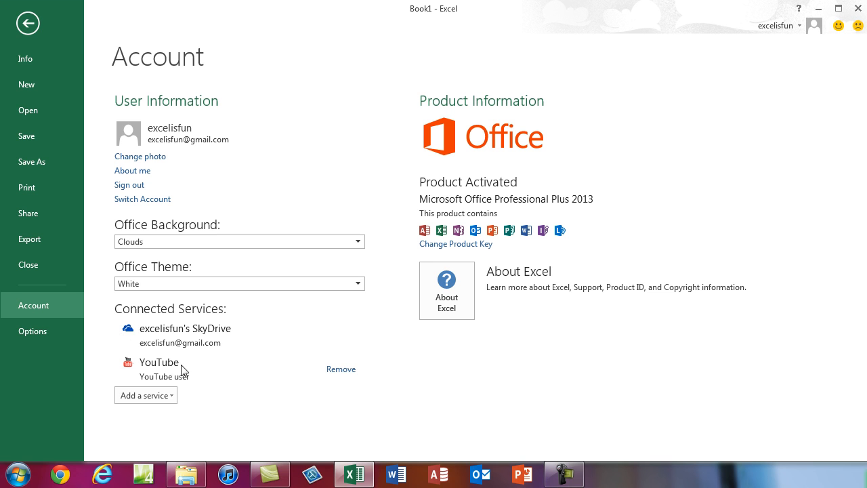
click(40, 211)
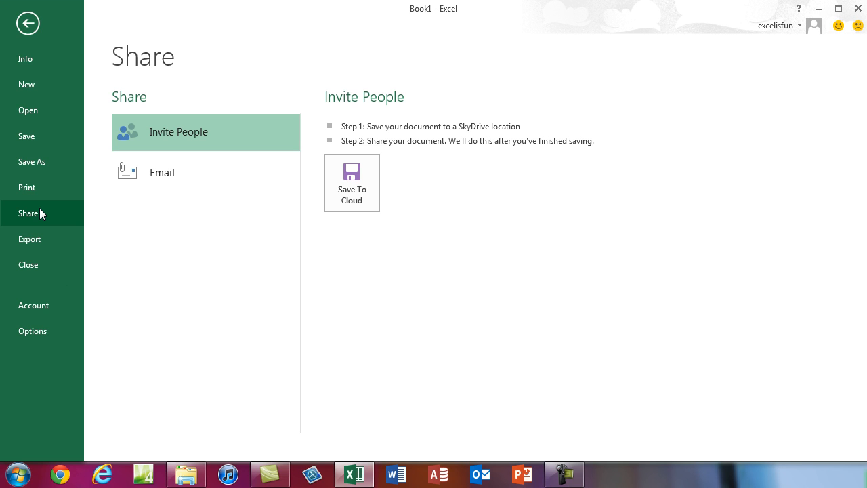
click(36, 240)
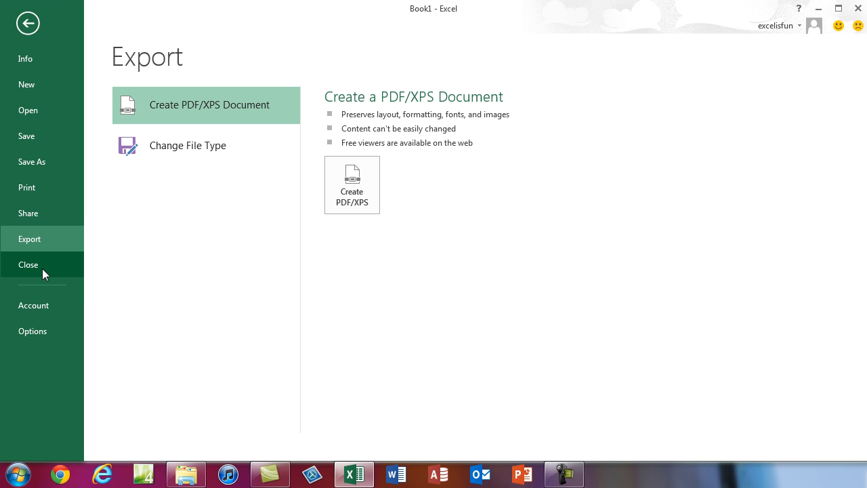
- Inspect the General settings in Excel Options and leave them without making changes
click(33, 332)
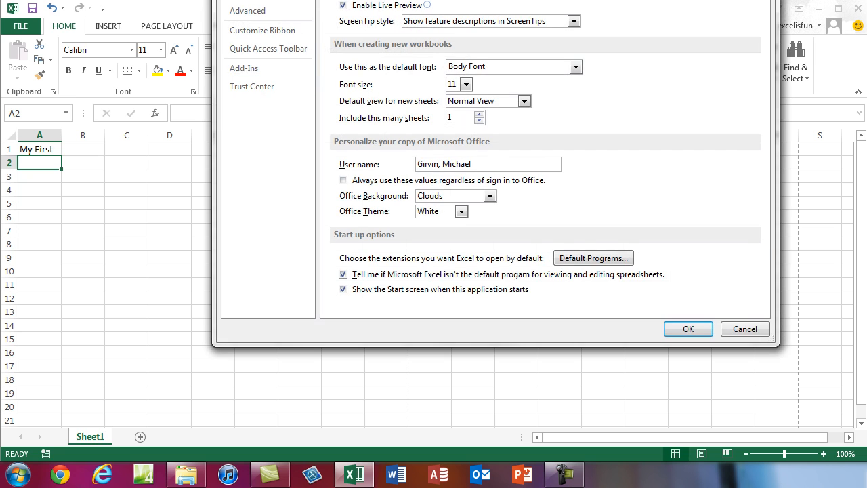
drag(352, 0, 201, 11)
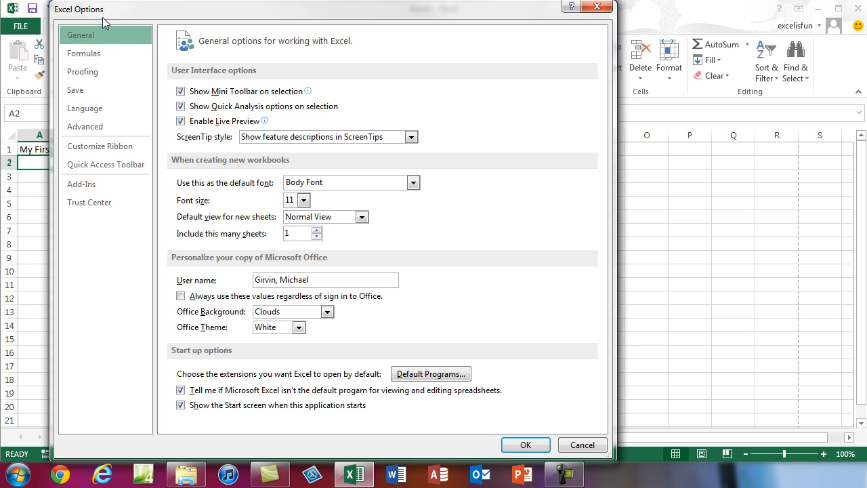
key(Escape)
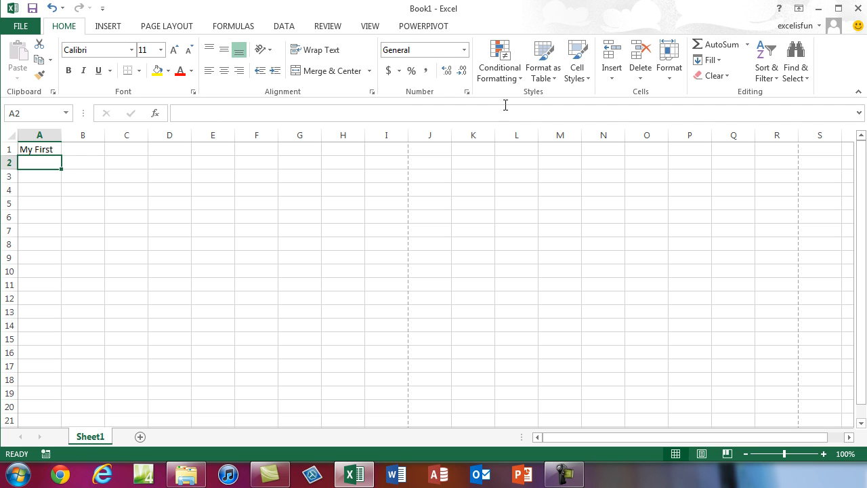
- Look over the Insert and Page Layout commands, and inspect the Page Setup dialog without changing anything
click(108, 26)
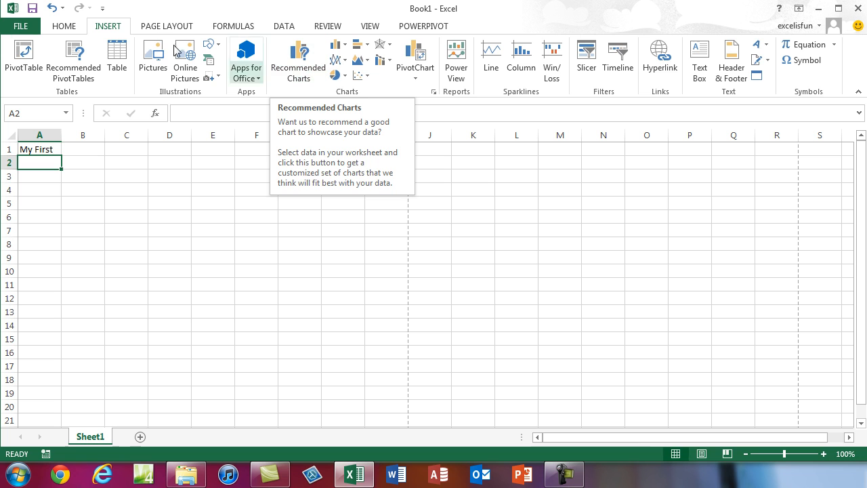
click(158, 30)
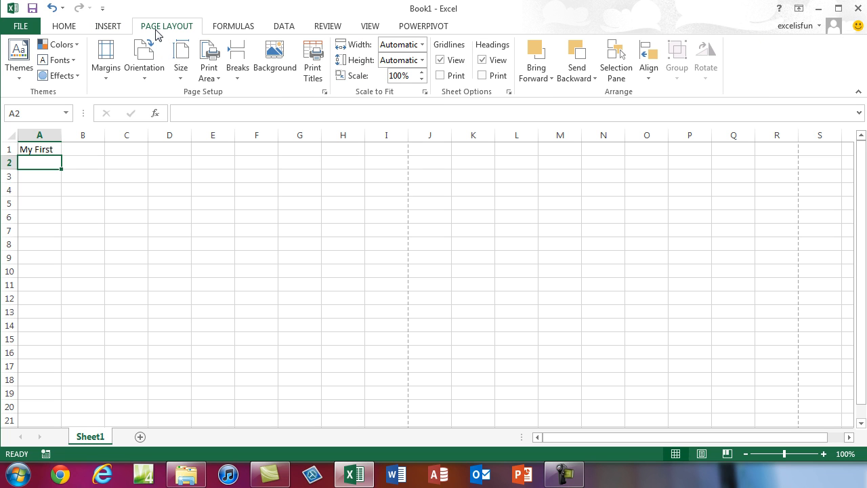
click(325, 93)
drag(385, 167, 368, 108)
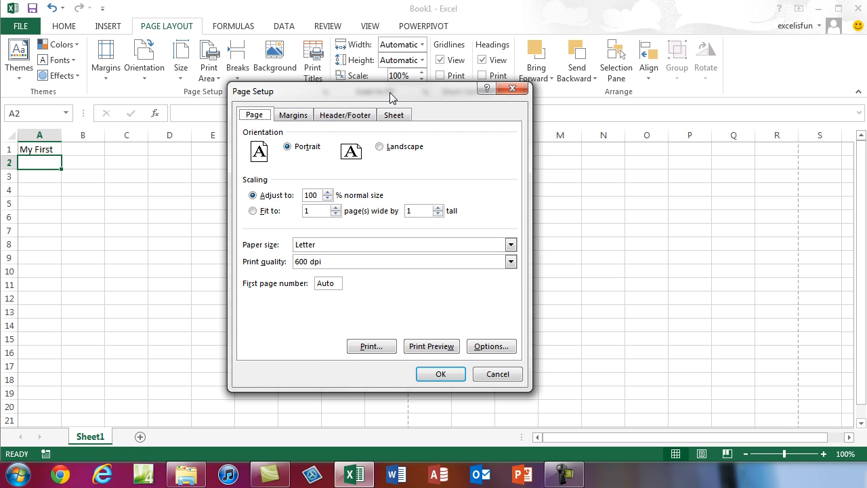
key(Escape)
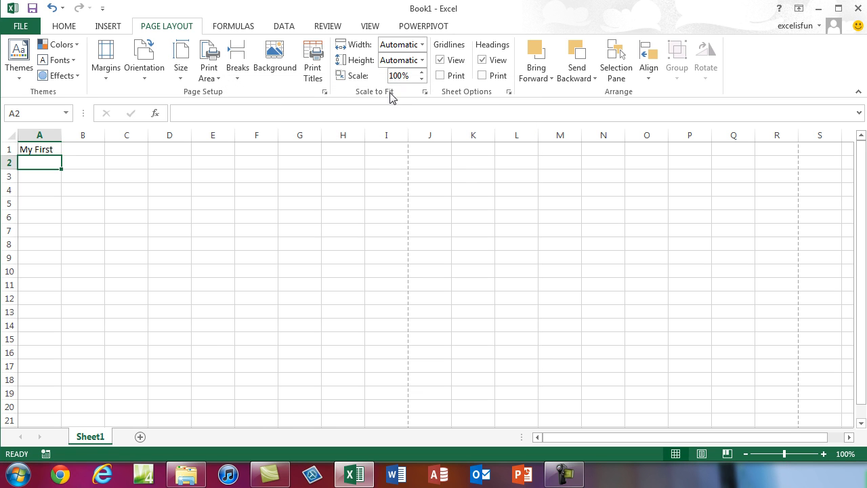
- Look over the Formulas, Data, Review and View commands on the ribbon
click(252, 29)
click(283, 27)
click(327, 27)
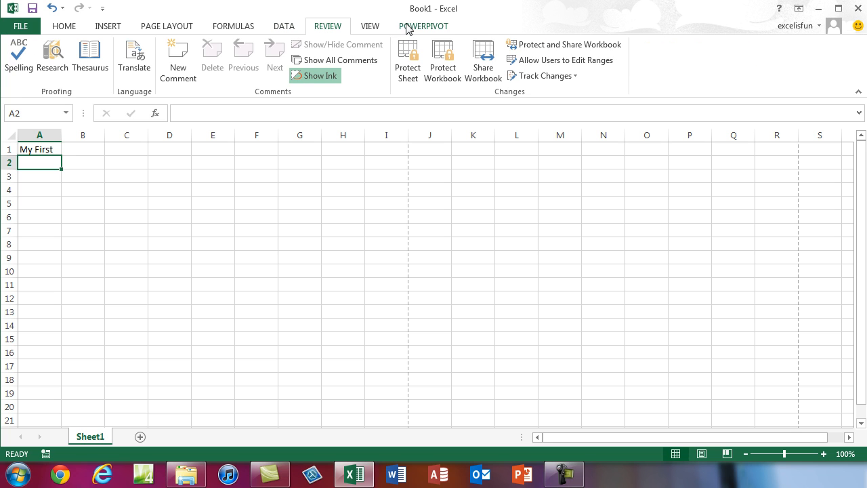
click(376, 28)
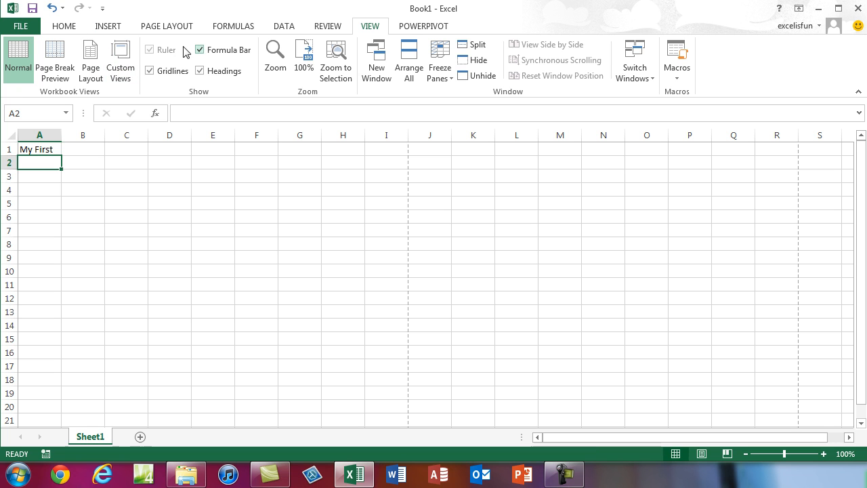
- Customize the ribbon to include Developer among the main tabs, and display its commands
right_click(248, 55)
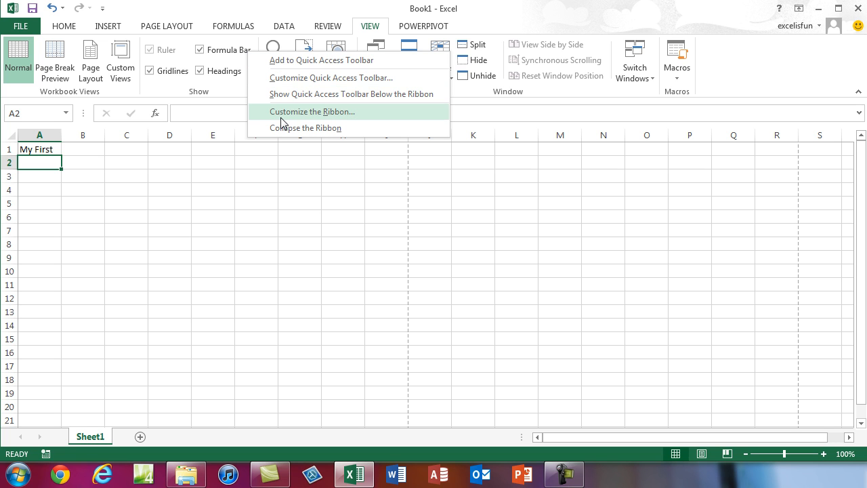
click(338, 112)
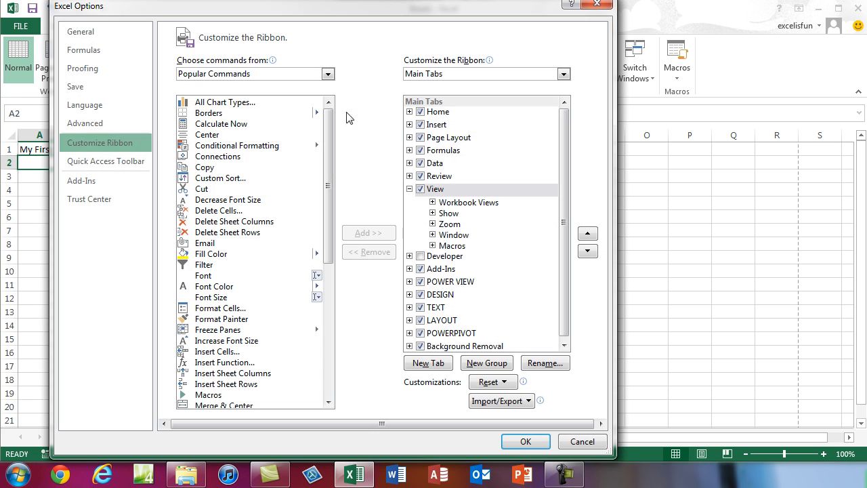
click(420, 256)
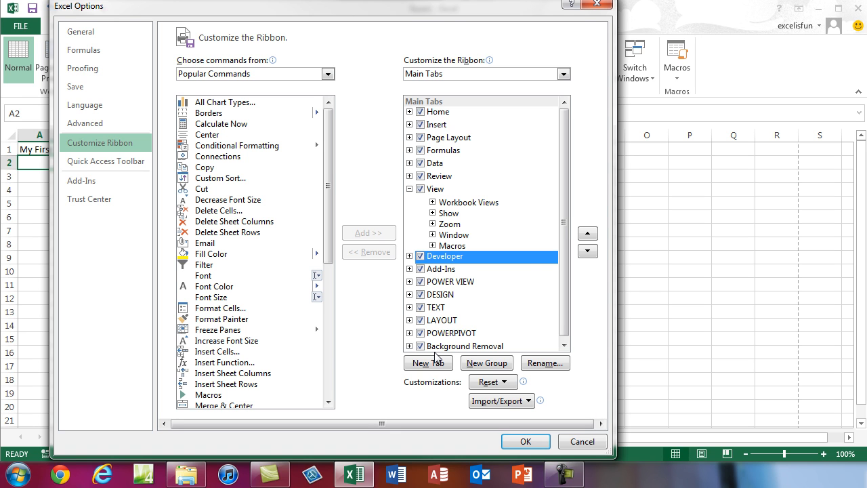
click(524, 441)
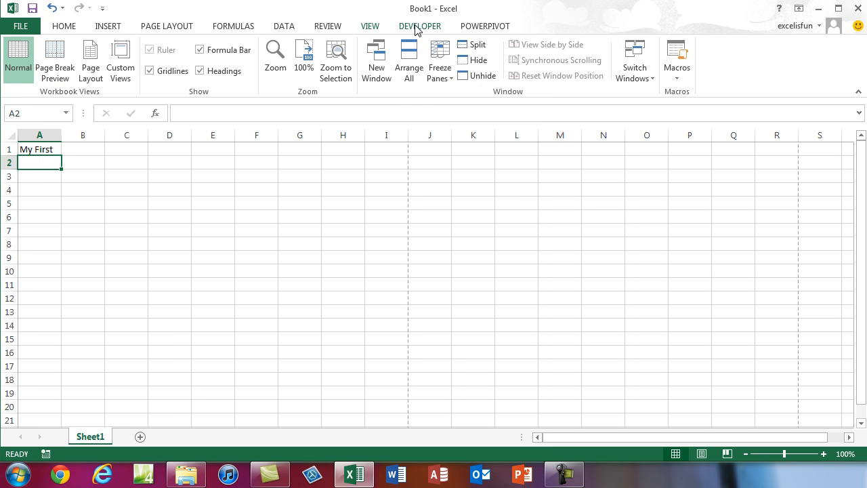
click(417, 27)
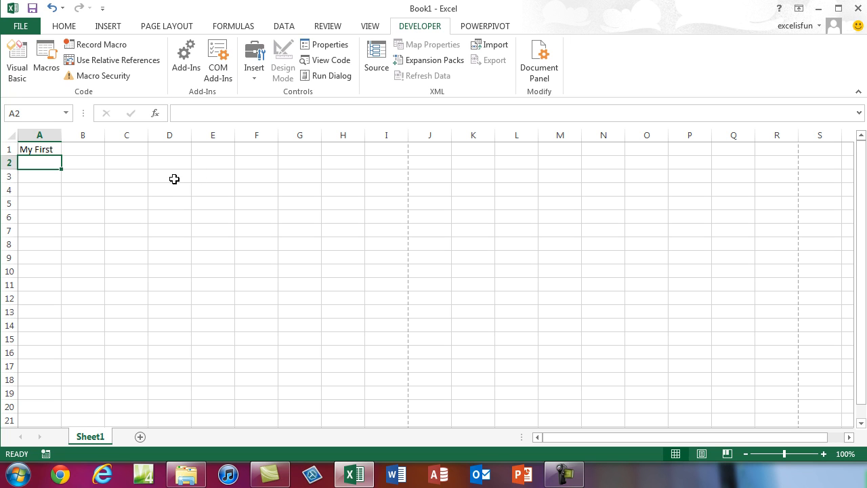
- Show the Quick Access Toolbar below the ribbon, and return it above the ribbon
right_click(31, 11)
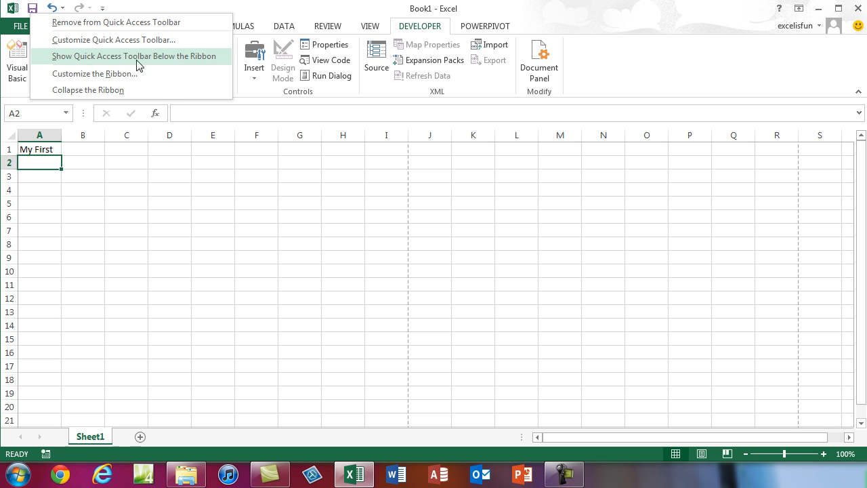
click(182, 64)
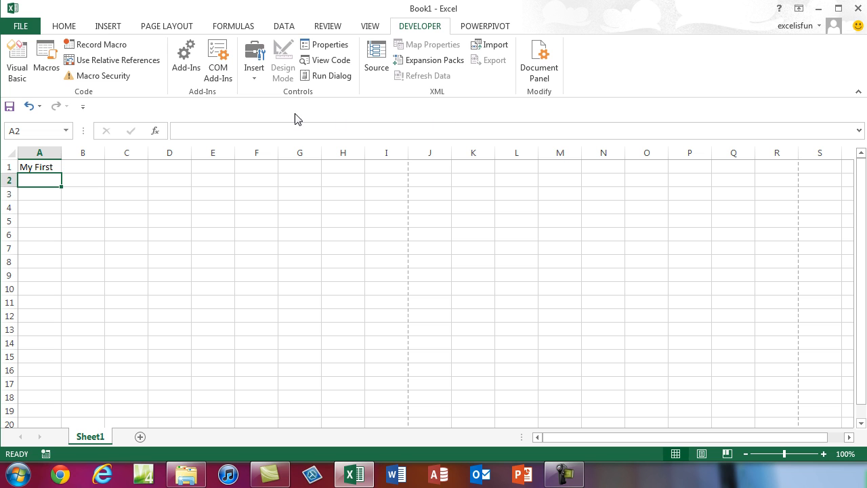
right_click(36, 107)
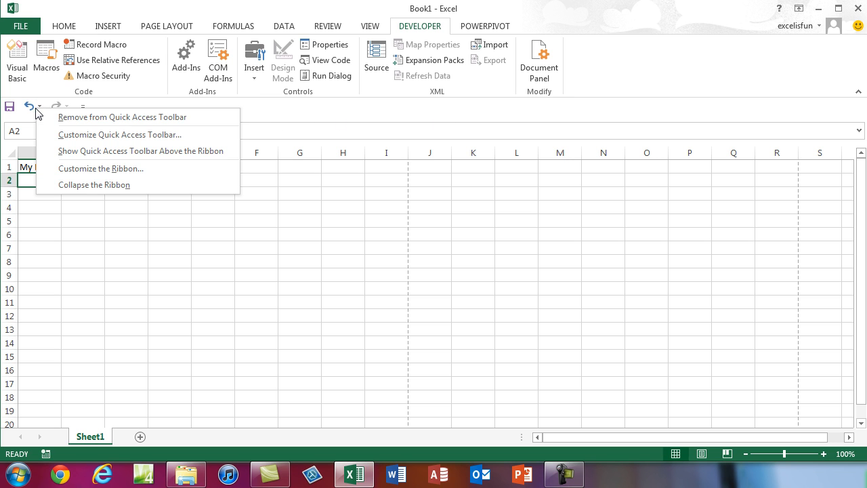
click(98, 151)
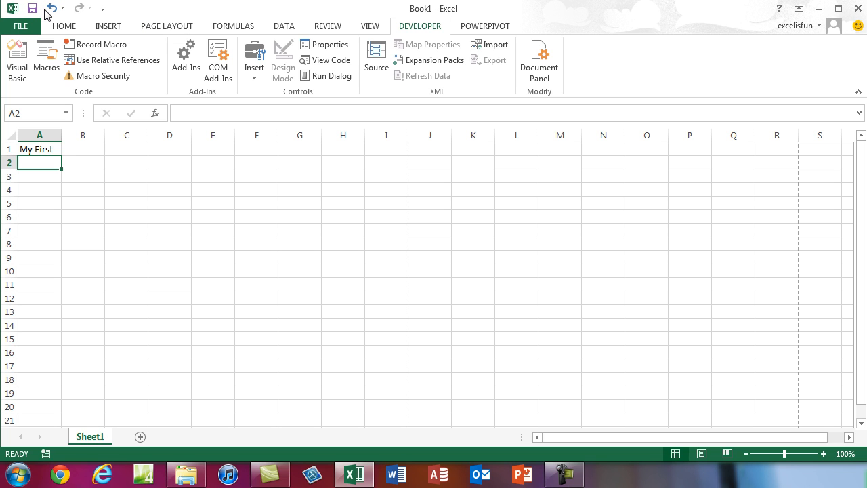
- Open the Quick Access Toolbar customization and list All Commands as the available commands
right_click(45, 10)
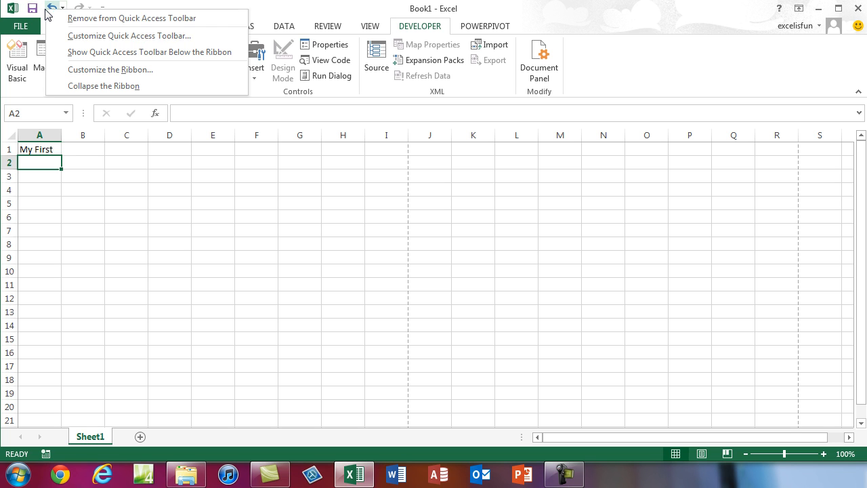
click(87, 43)
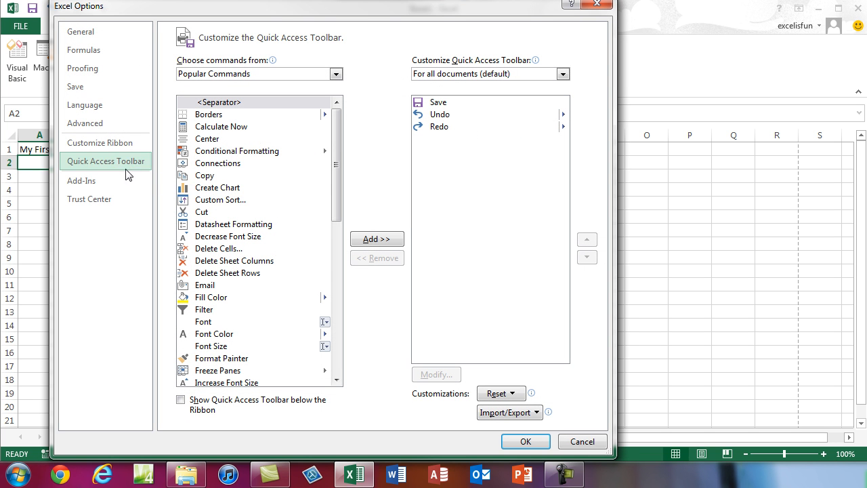
click(212, 75)
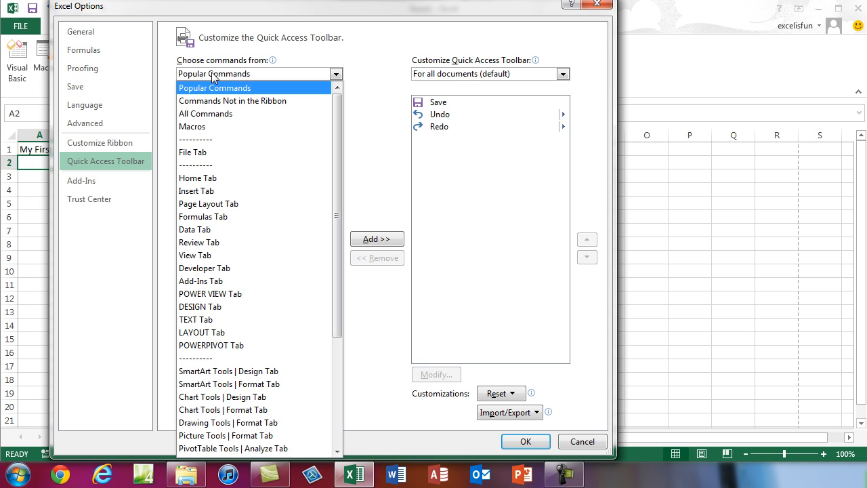
click(204, 119)
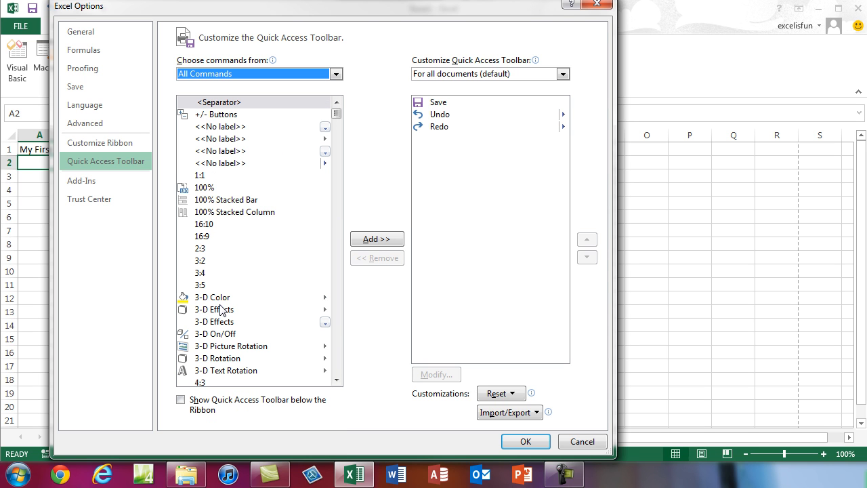
drag(337, 113, 226, 167)
click(218, 165)
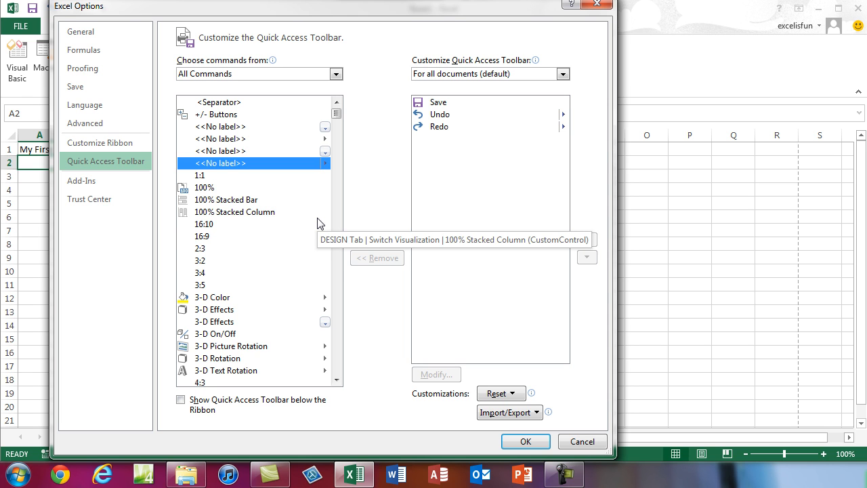
- Add the Pen command to the Quick Access Toolbar, and remove it from the toolbar again
key(p)
scroll(309, 207, down, 4)
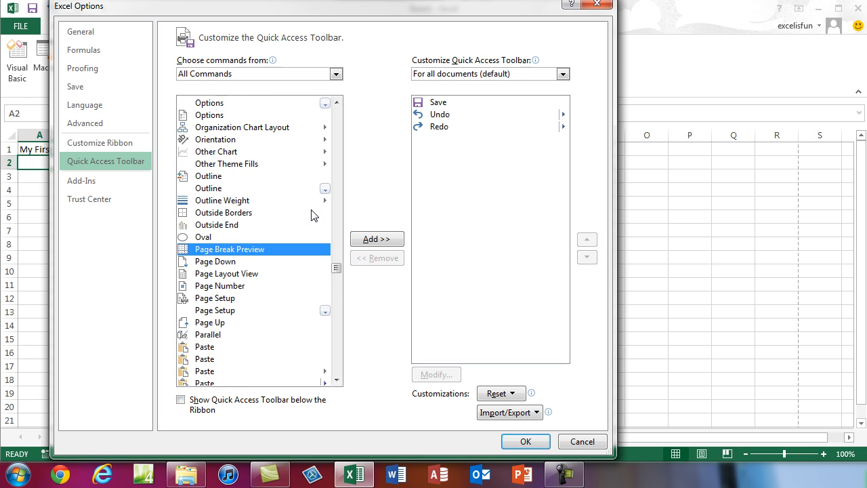
scroll(308, 215, down, 12)
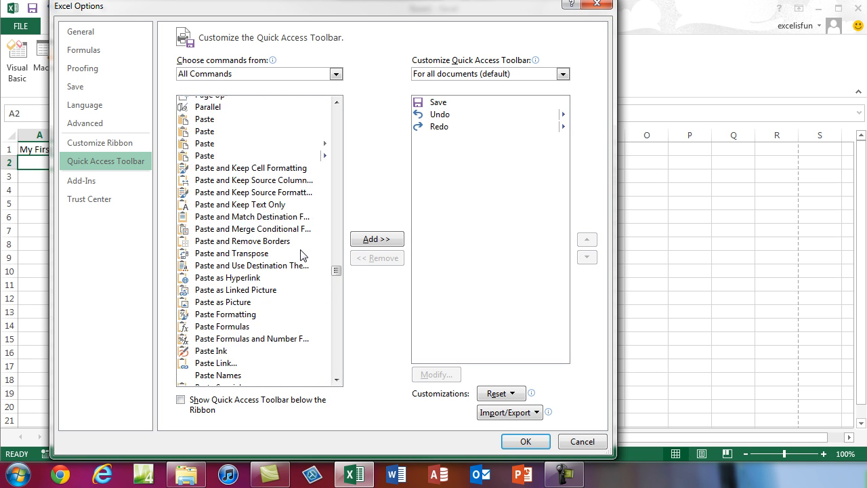
scroll(306, 267, down, 2)
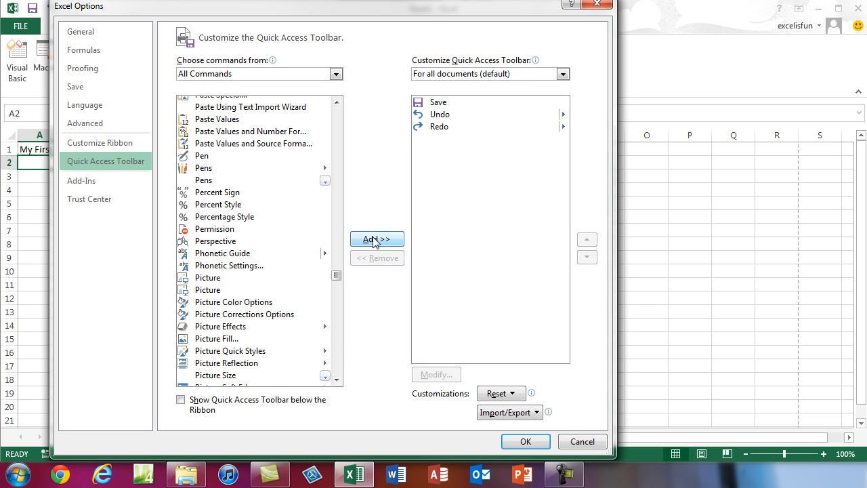
click(207, 157)
click(378, 242)
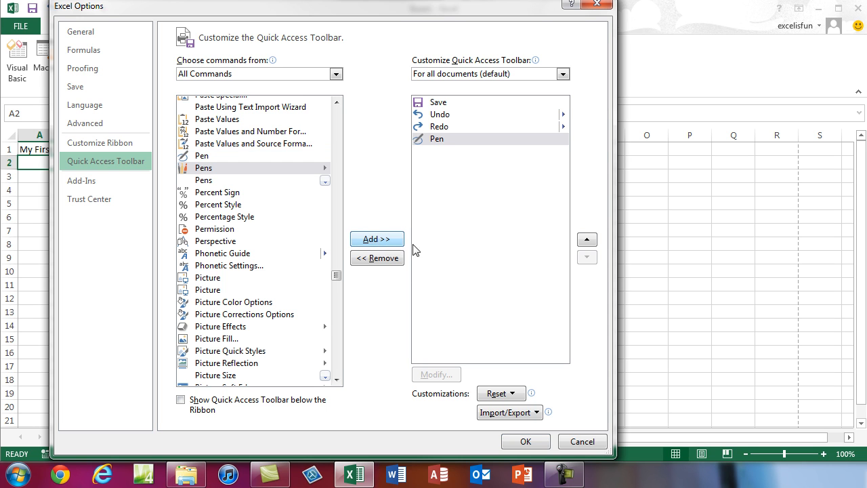
click(526, 442)
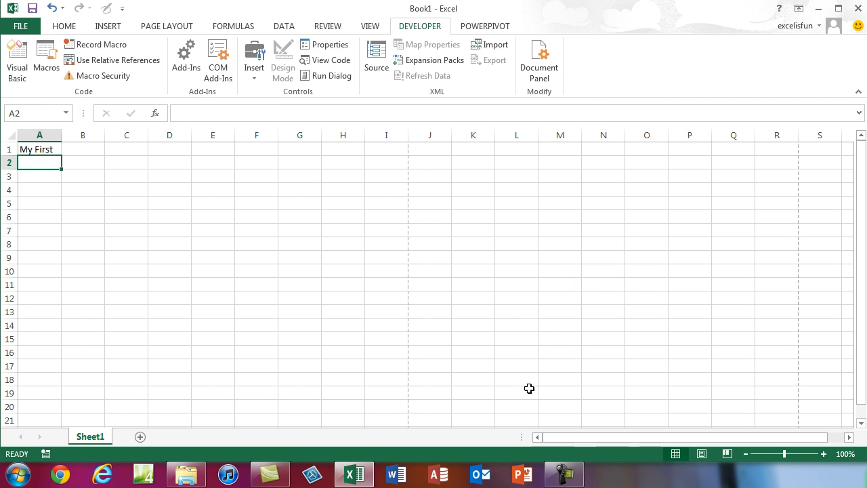
right_click(109, 14)
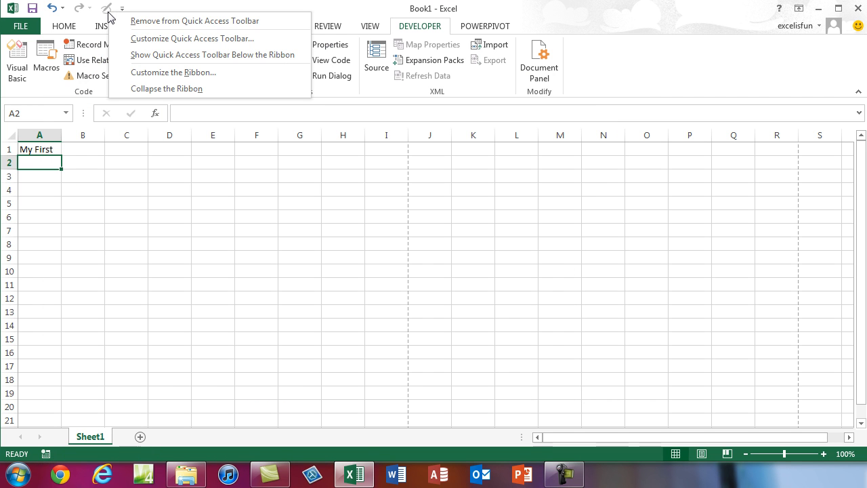
click(162, 21)
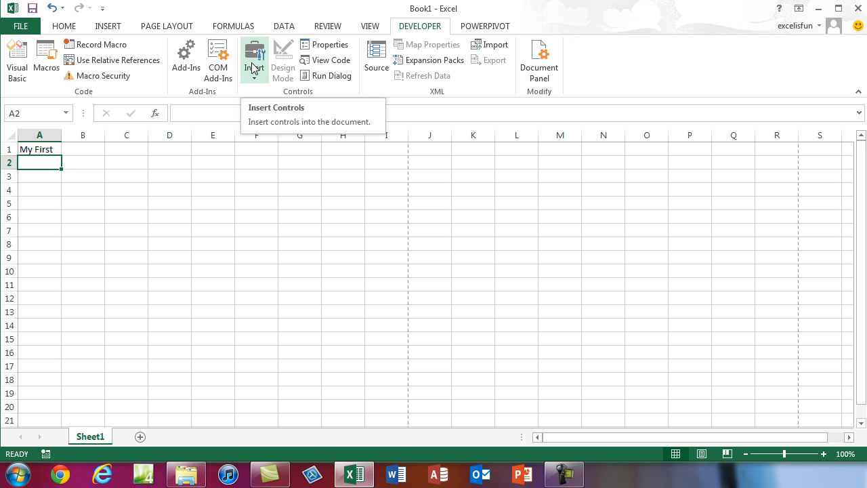
- Add the Font Color command from the Home commands to the Quick Access Toolbar
click(72, 28)
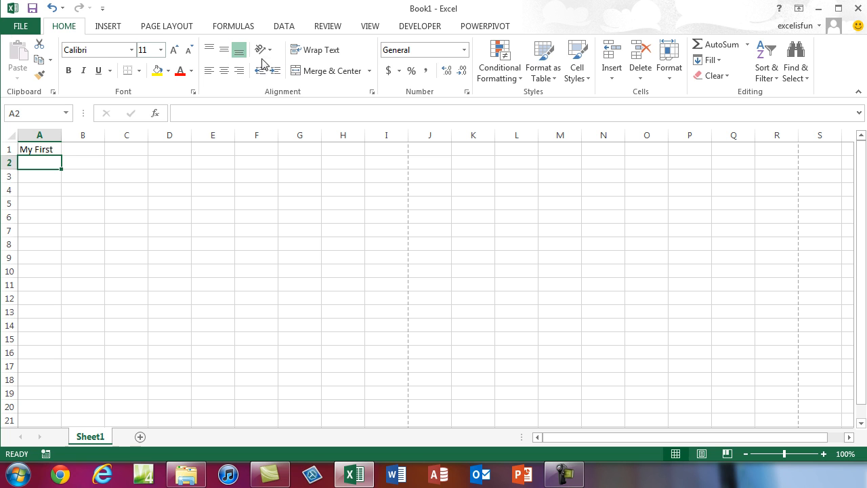
right_click(182, 77)
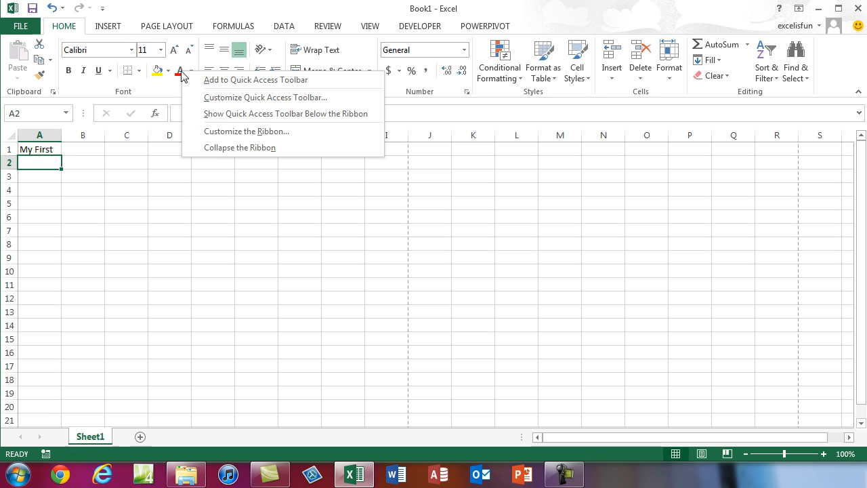
click(219, 81)
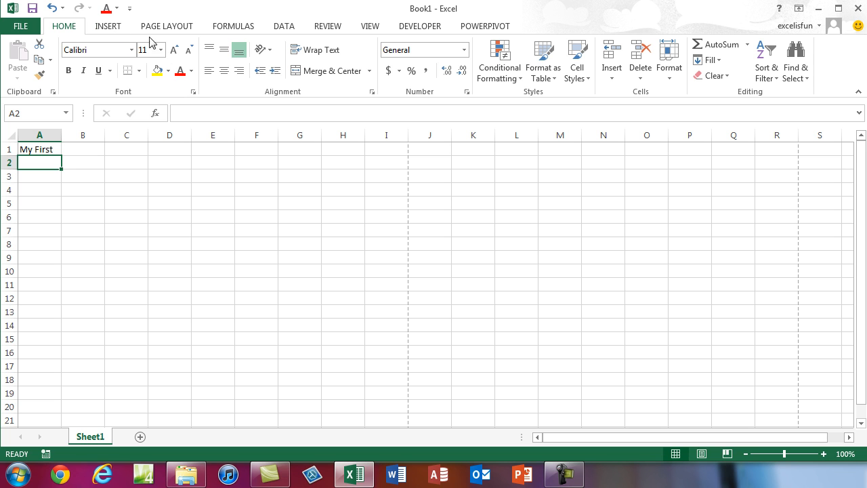
- With cell A1 selected, look over the Data, Home, Page Layout, Insert and Formulas commands to check Font Color's availability in the Quick Access Toolbar
click(282, 30)
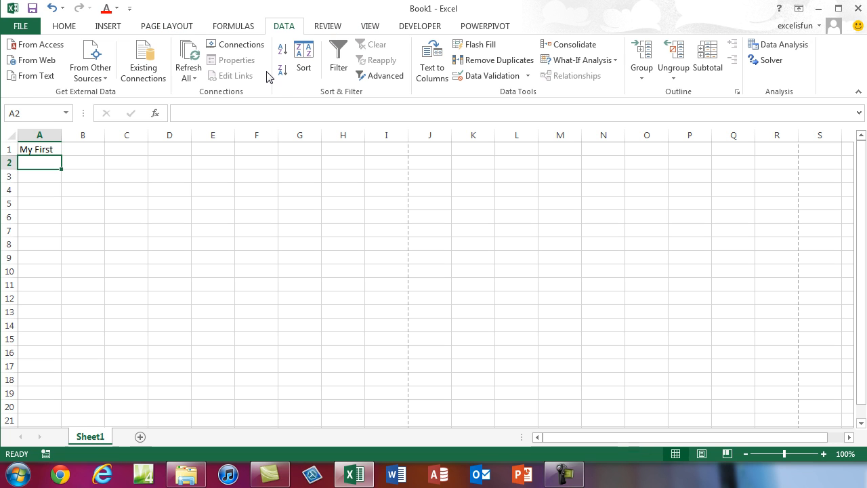
click(42, 148)
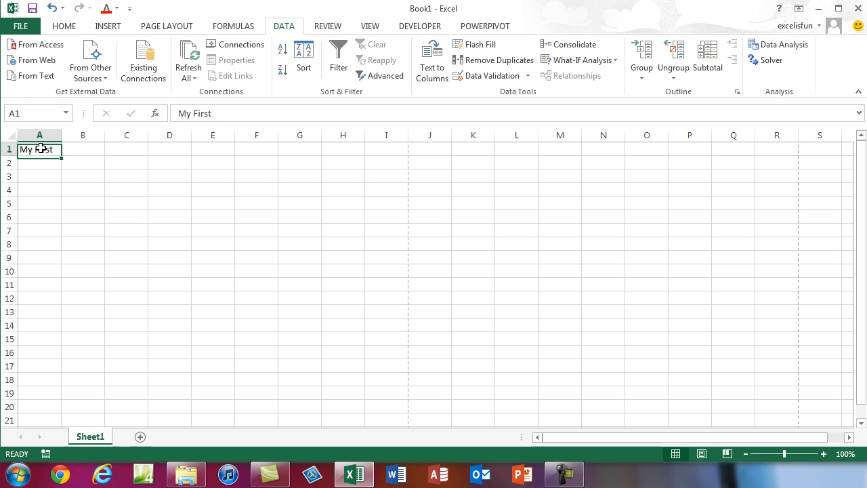
click(65, 27)
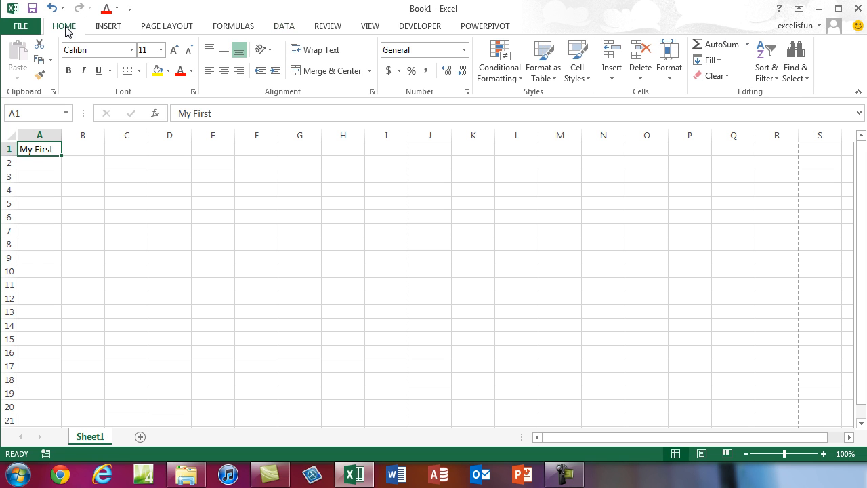
click(232, 27)
click(165, 27)
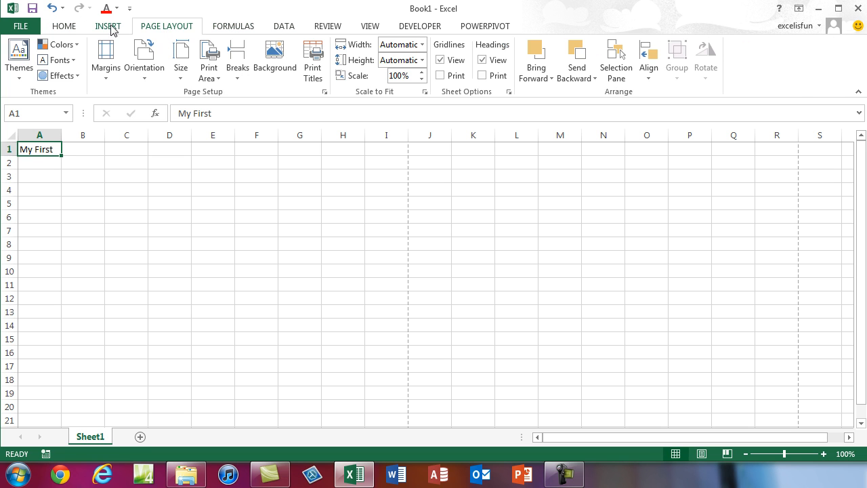
click(108, 28)
click(280, 29)
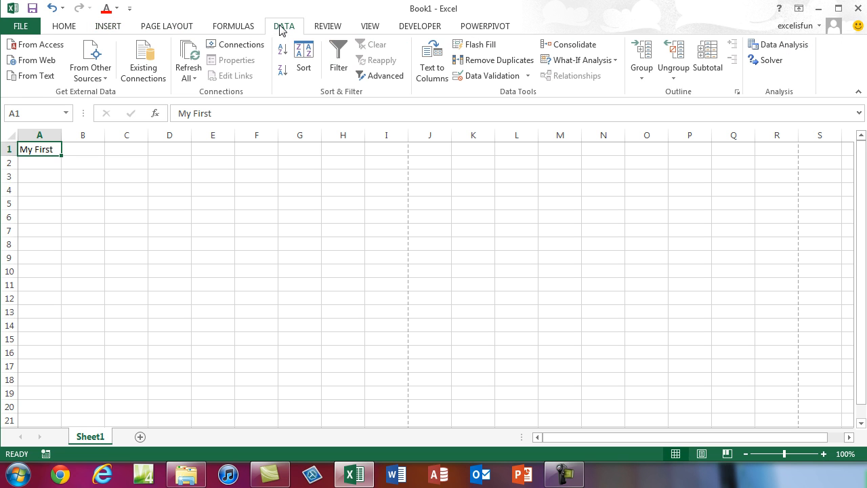
click(229, 27)
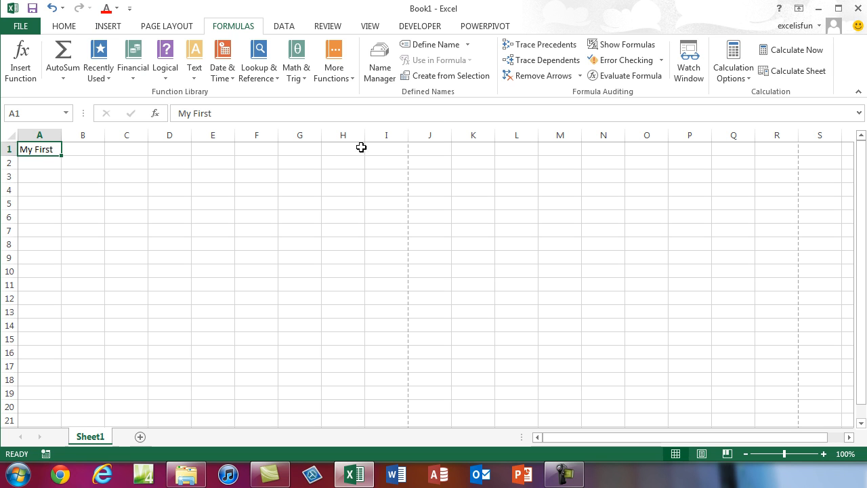
- Enter the heading No in cell E4 and the numbers 2, 3 and 4 below it in E5:E7
click(214, 190)
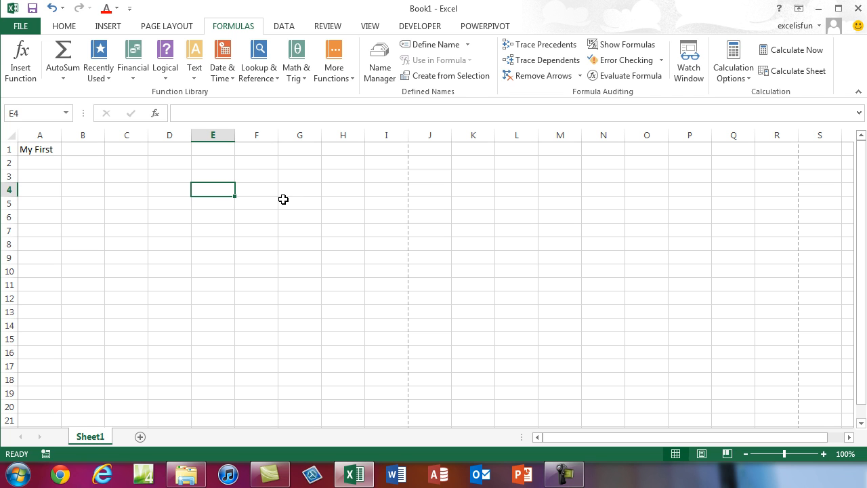
text(No)
key(Return)
text(2)
key(Return)
text(3)
key(Return)
text(4)
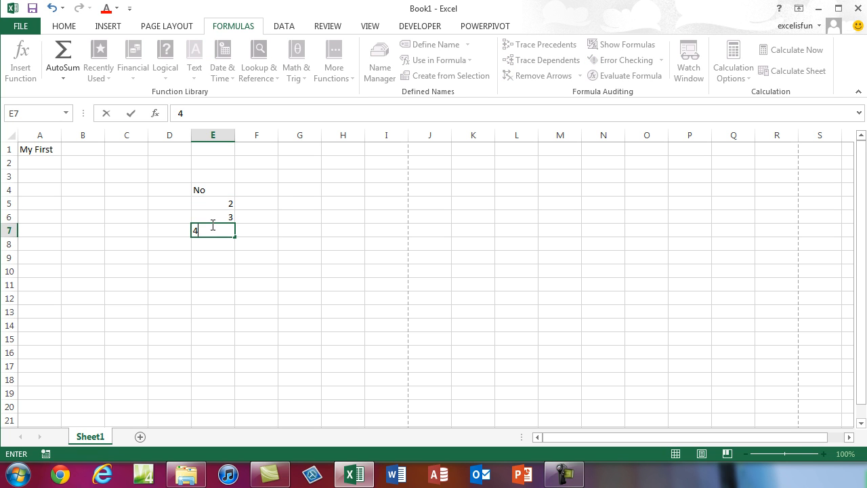
- Insert a default column chart from the data in E4:E7, and move it slightly up and closer to the data
click(211, 219)
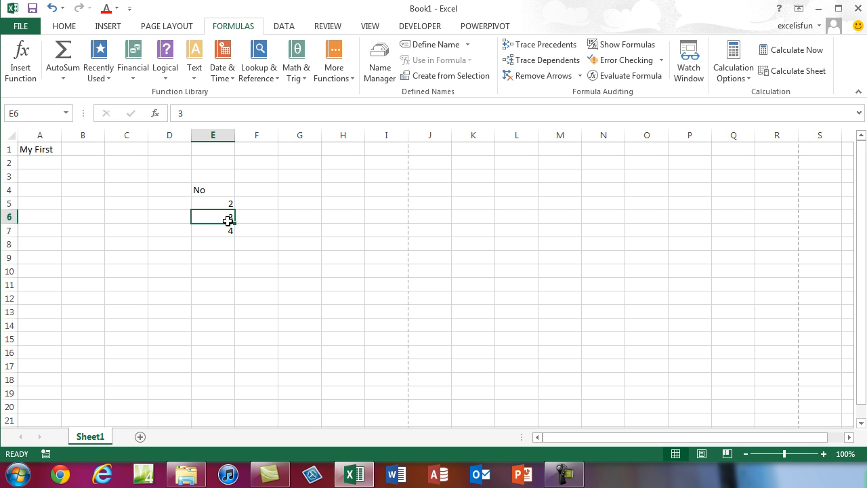
key(alt+F1)
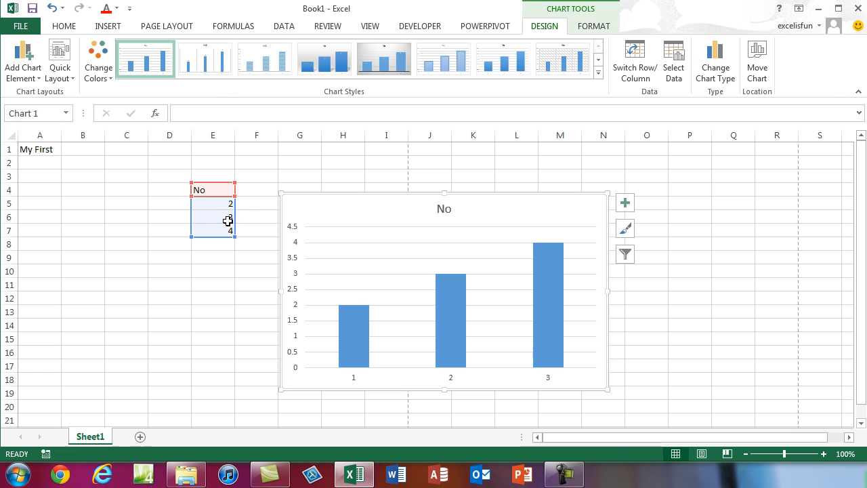
drag(328, 195, 310, 168)
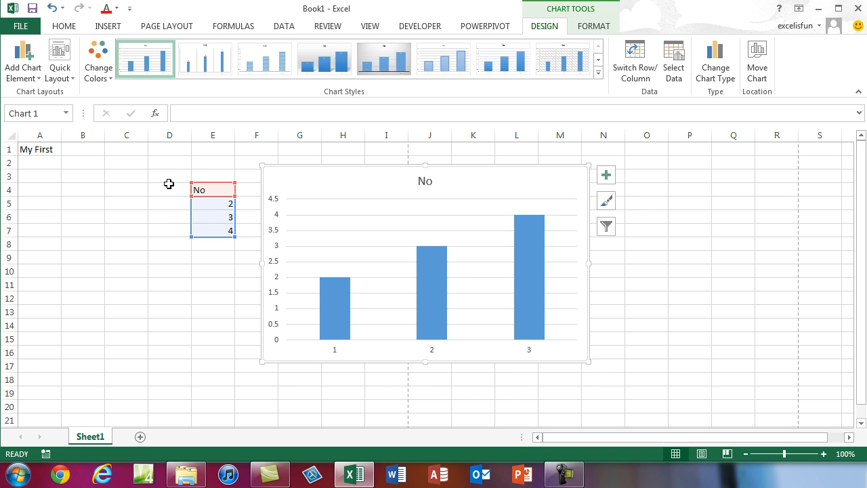
- Compare the ribbon with the chart deselected and selected, and look over the chart's Design and Format commands
click(138, 213)
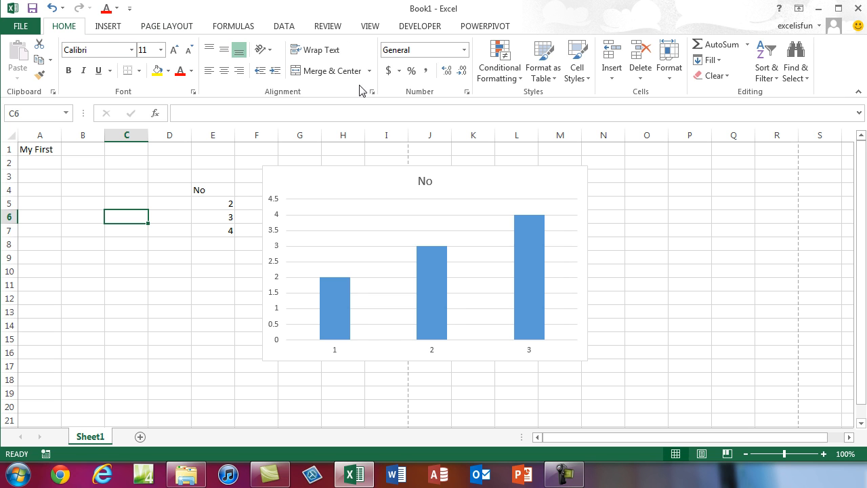
click(334, 182)
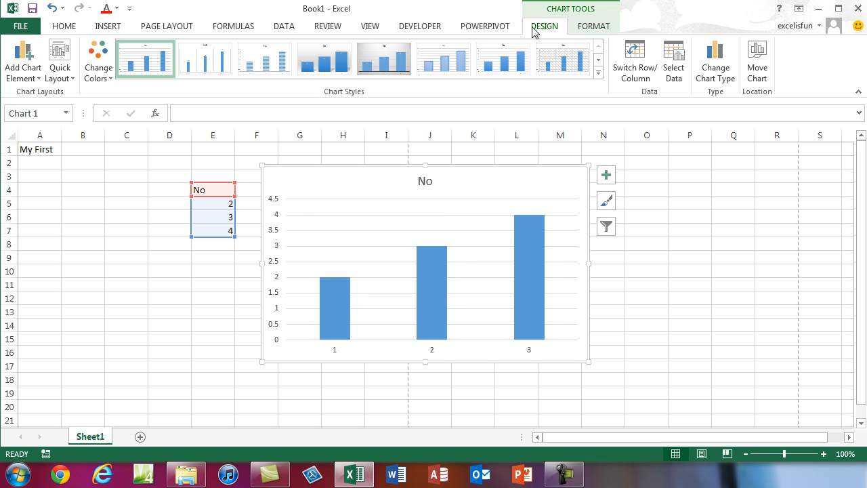
click(602, 30)
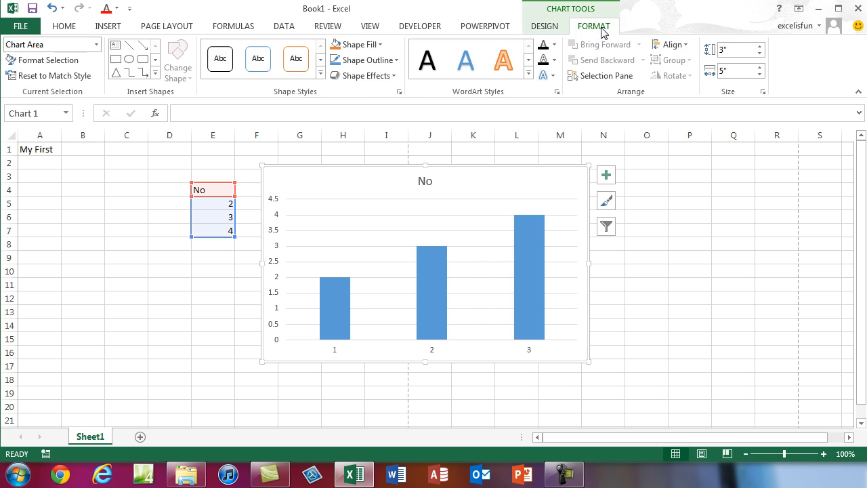
click(552, 30)
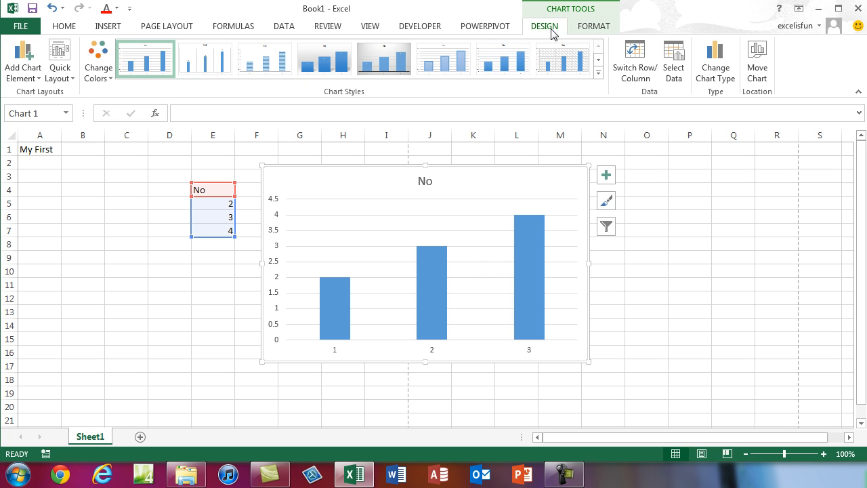
click(145, 200)
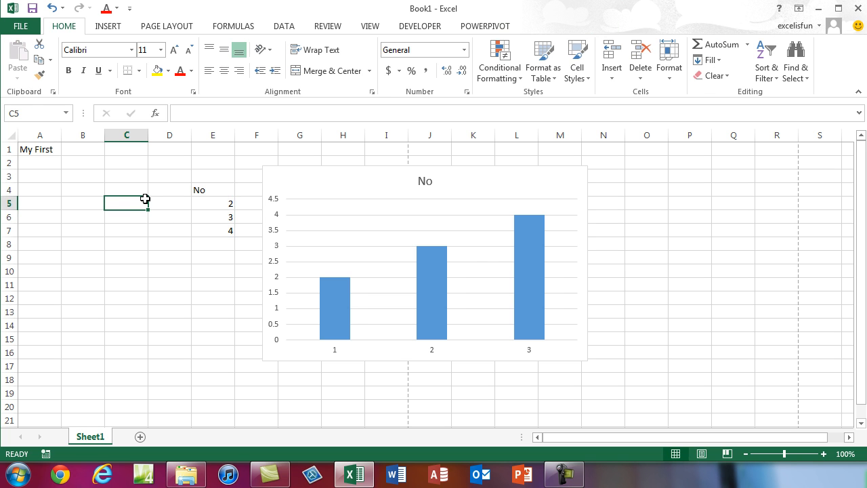
- Compare the Home commands available with the chart selected and with cell P6 selected
click(492, 181)
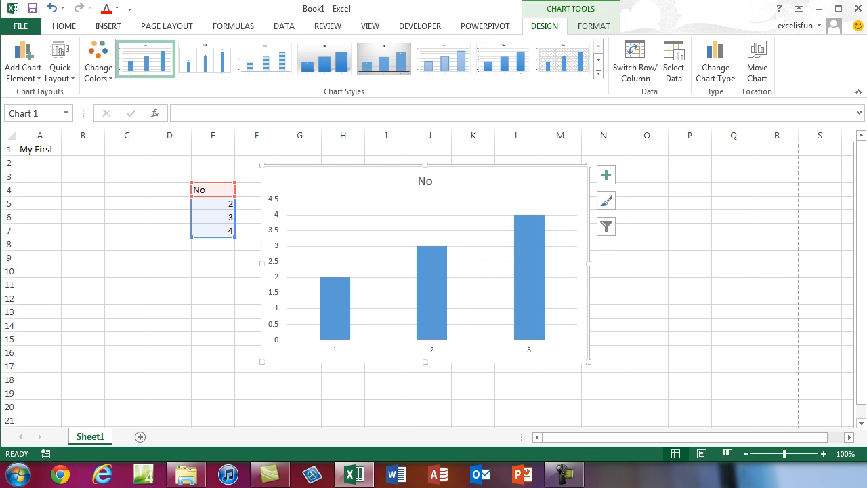
mouse_move(866, 62)
mouse_down()
mouse_move(499, 57)
mouse_move(405, 46)
mouse_move(866, 46)
mouse_up()
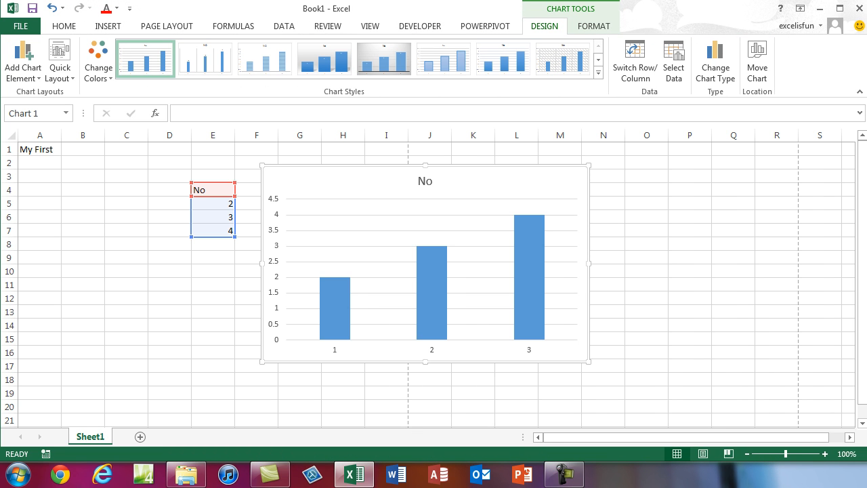
click(71, 26)
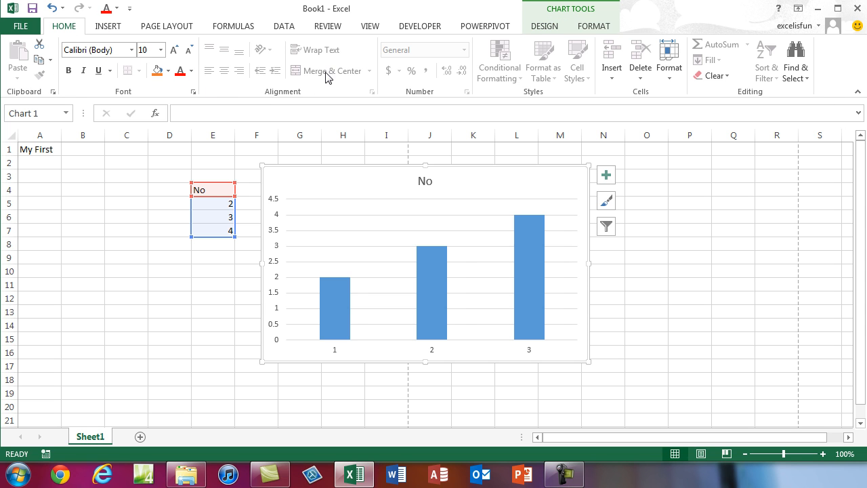
click(671, 216)
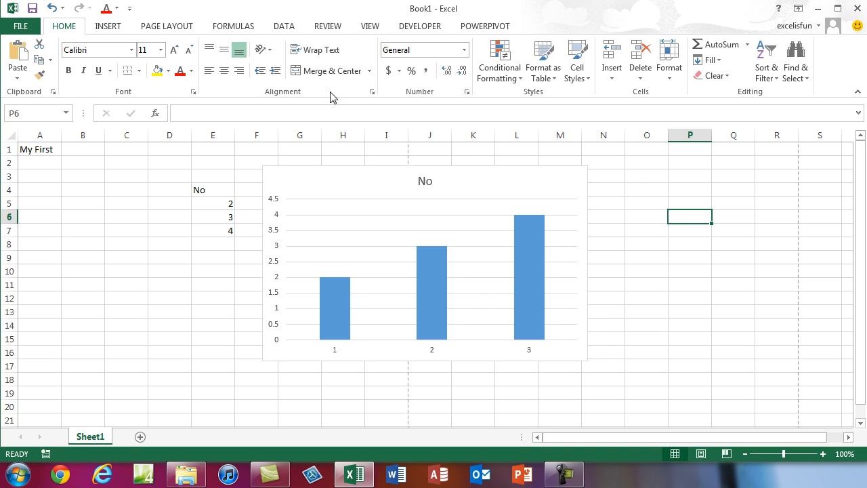
- Narrow the workbook window to about half the screen width to see the ribbon groups collapse, and widen it back
drag(866, 55, 469, 43)
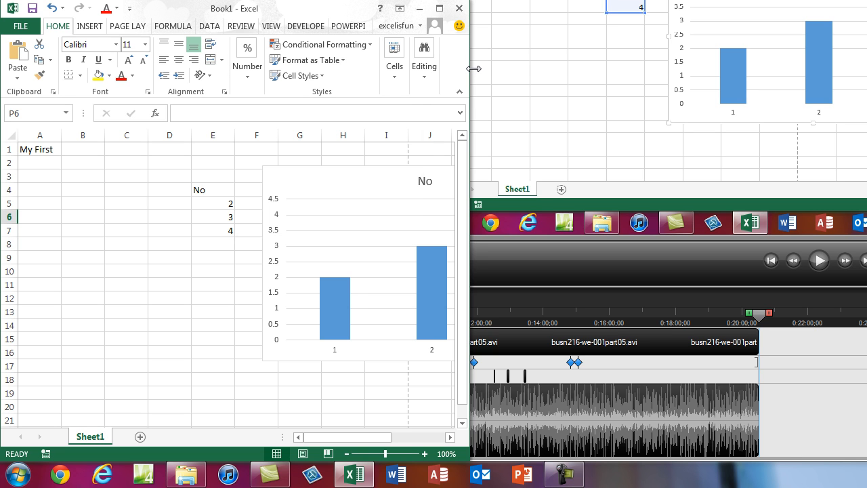
drag(473, 65, 866, 68)
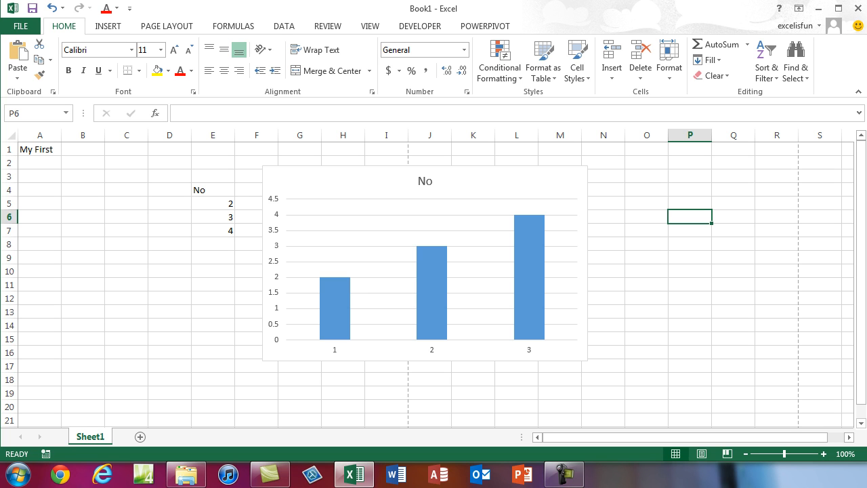
- Show the desktop and check the resolution range offered in the Windows Screen Resolution settings, closing them without changes
key(super+d)
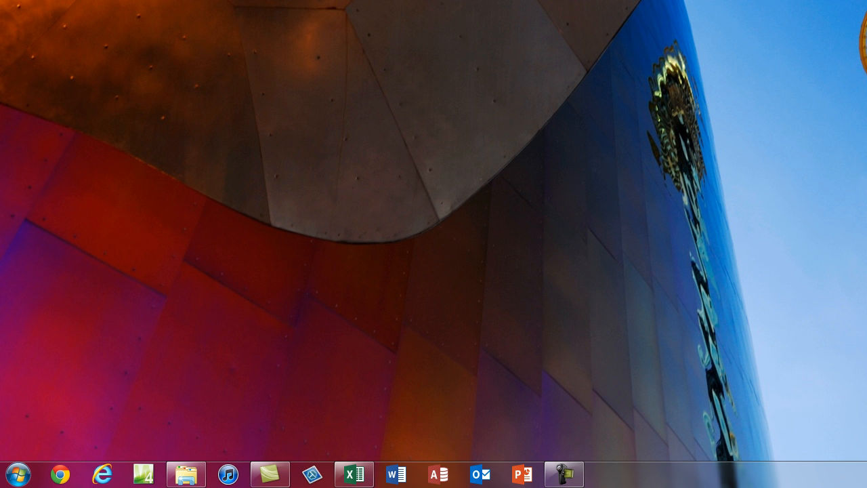
right_click(161, 168)
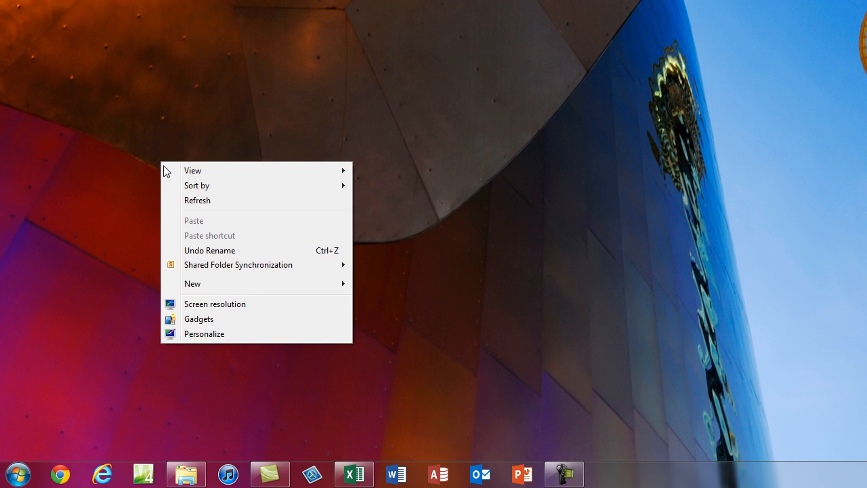
click(227, 310)
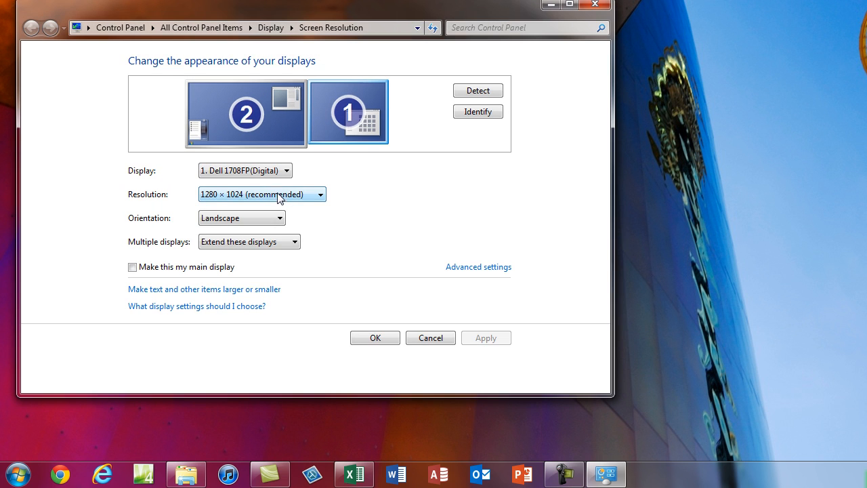
click(274, 195)
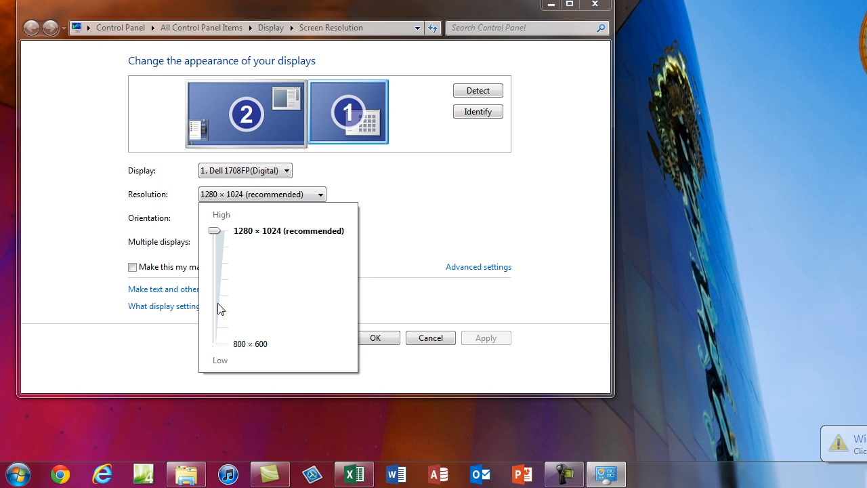
click(500, 71)
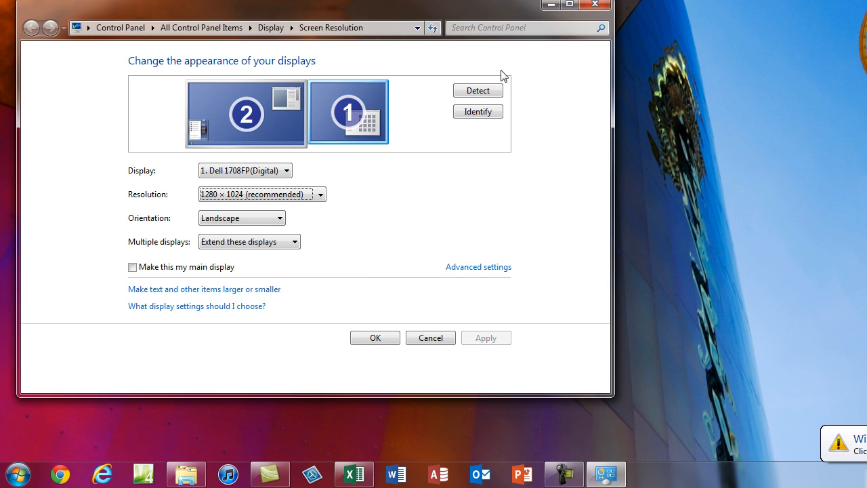
click(595, 4)
- Bring back the File Explorer window and switch to the Book1 workbook in Excel
click(357, 476)
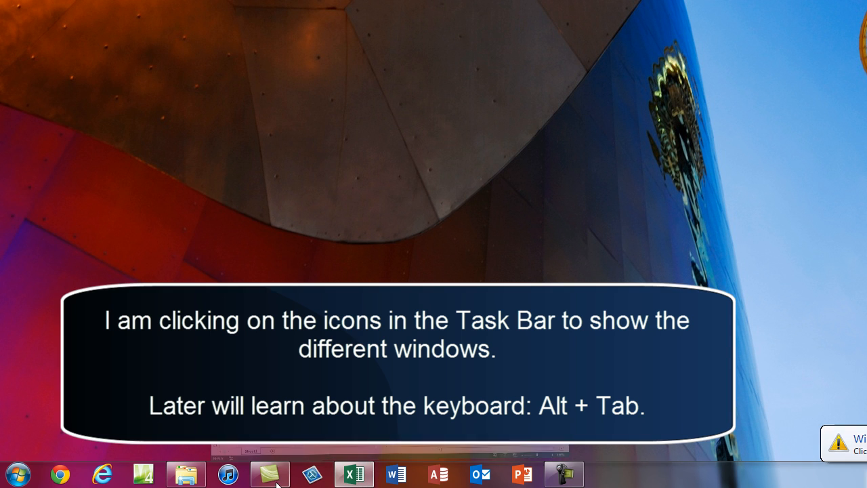
click(190, 477)
click(354, 475)
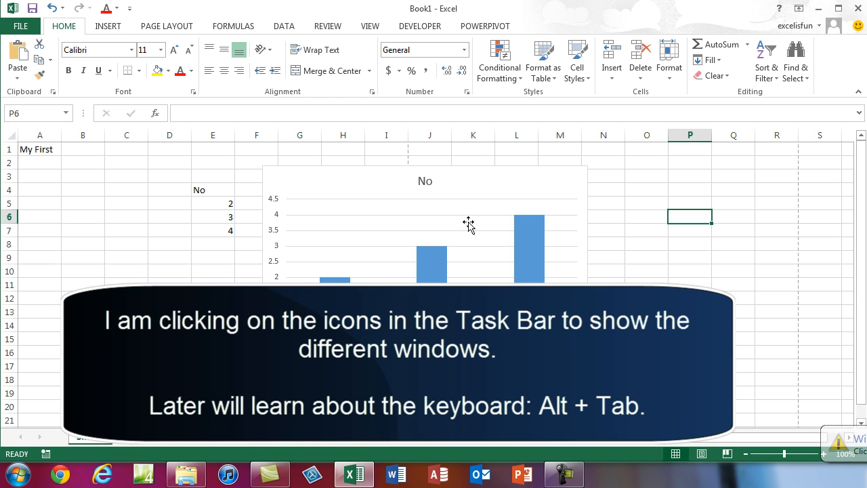
- Rename the Sheet1 worksheet as Test1
click(493, 180)
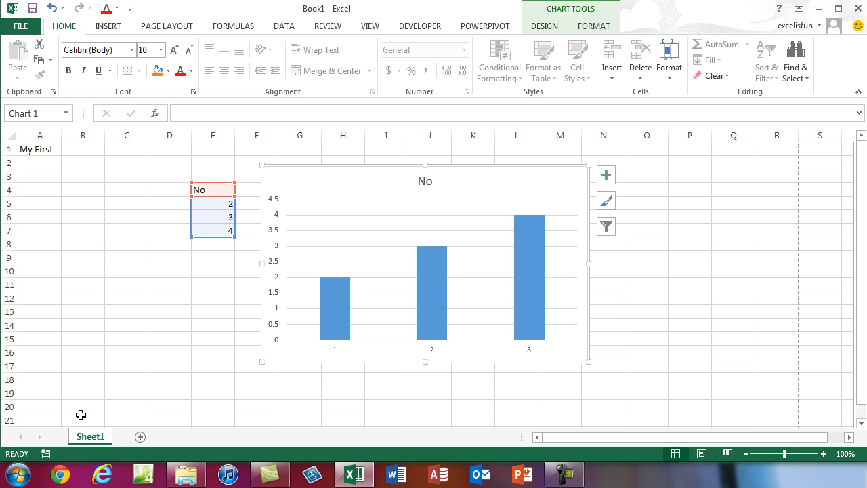
drag(91, 442, 151, 419)
text(Test1)
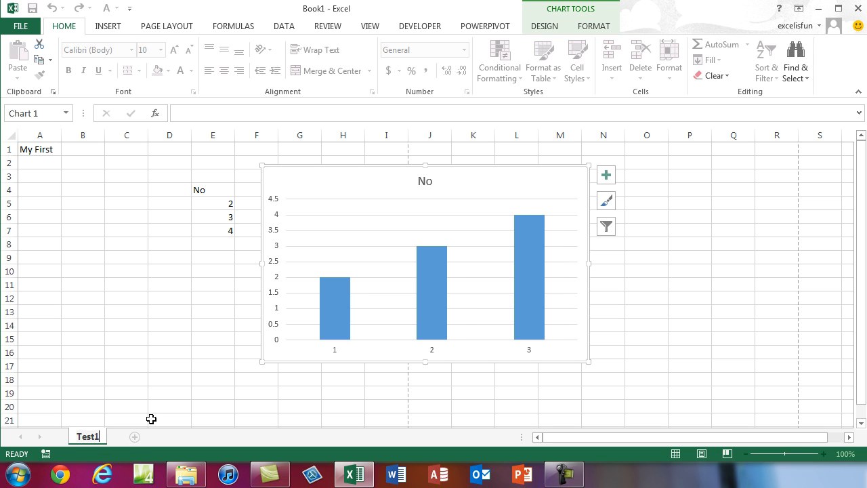
key(Return)
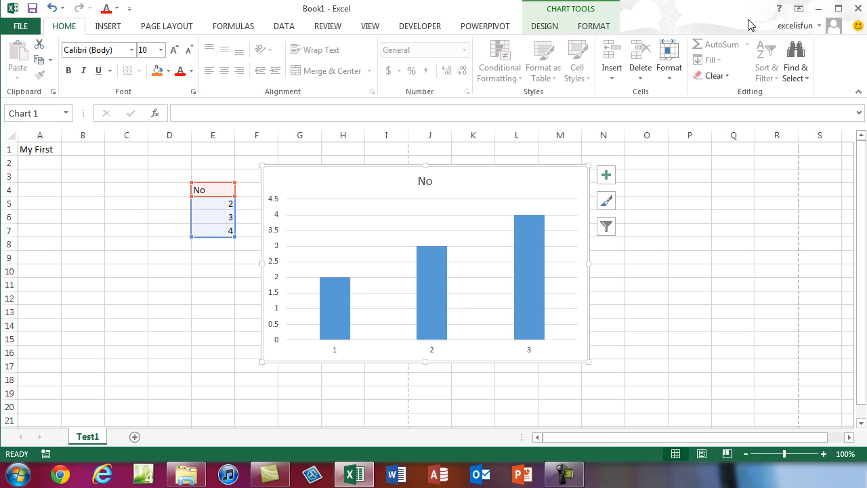
- Set the ribbon display to Show Tabs, and return it to showing tabs and commands
click(799, 9)
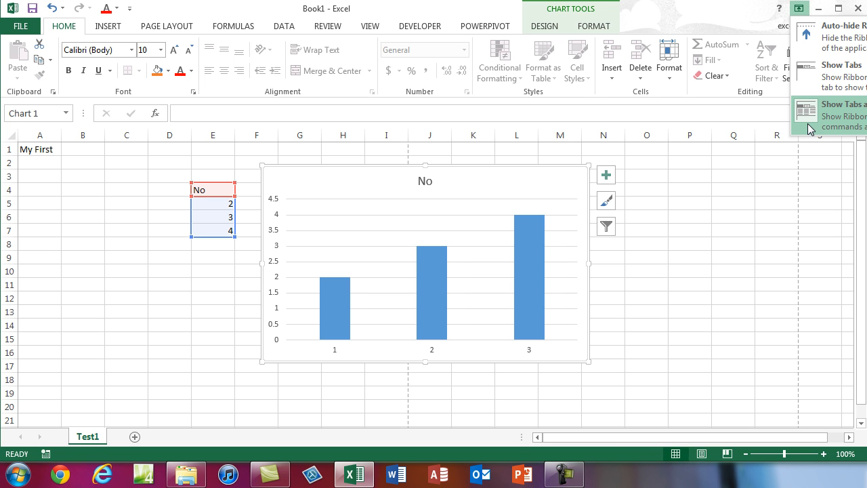
click(810, 75)
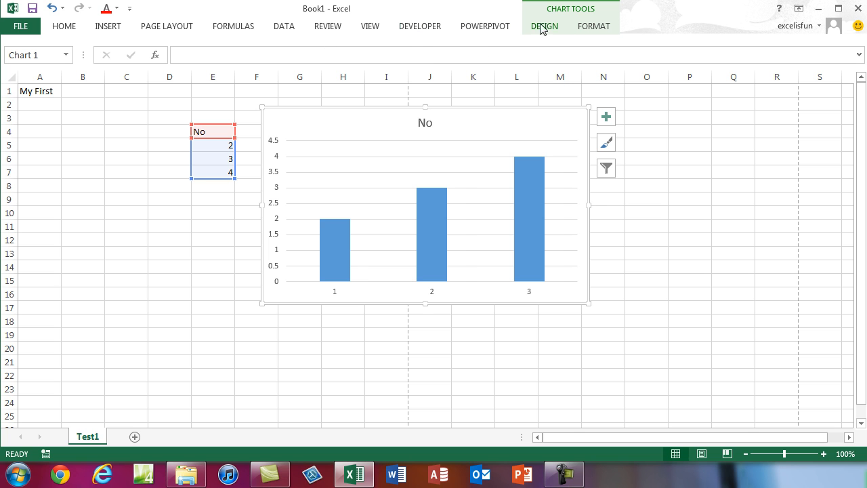
click(799, 8)
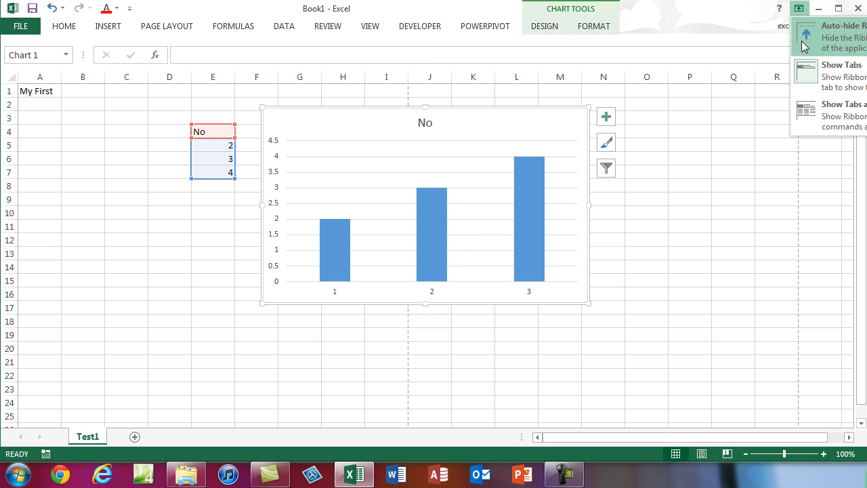
click(832, 117)
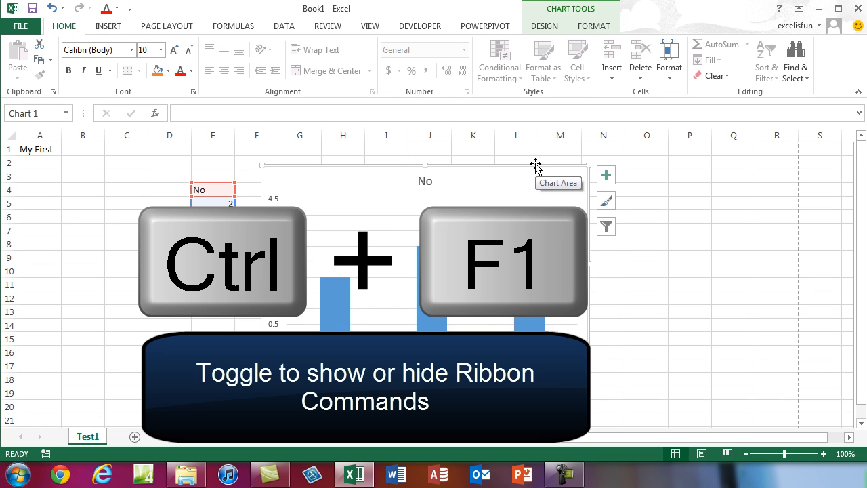
- Deselect the chart and toggle the ribbon commands between hidden and shown several times, leaving them shown
key(Escape)
key(ctrl+F1)
key(ctrl+F1)
key(ctrl+F1)
key(ctrl+F1)
key(ctrl+F1)
key(ctrl+F1)
key(ctrl+F1)
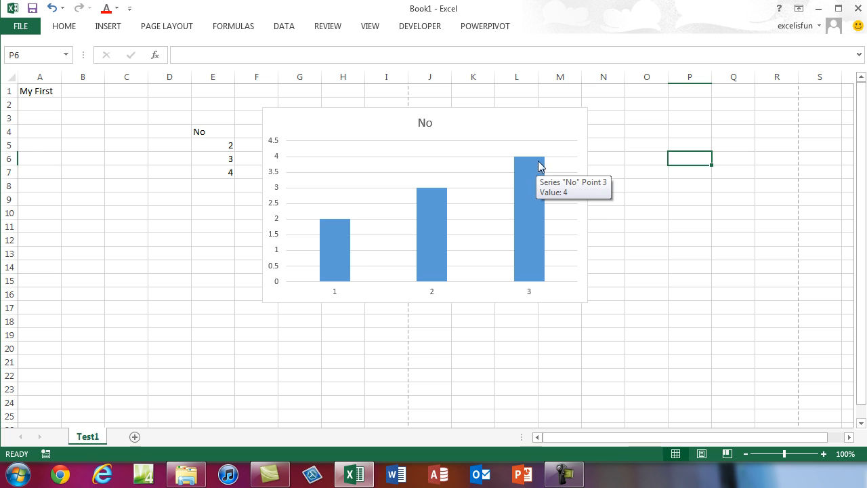
key(ctrl+F1)
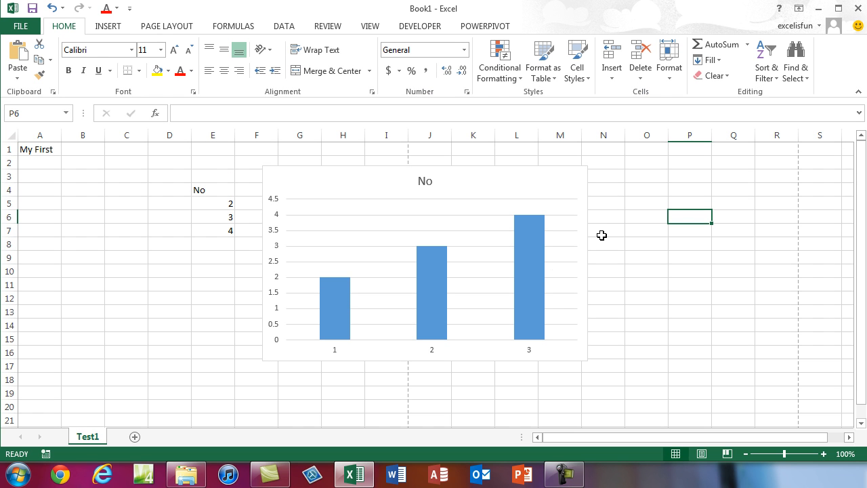
- Minimize the workbook window and reopen it, and maximize it and return it to its previous size
click(820, 9)
mouse_move(361, 483)
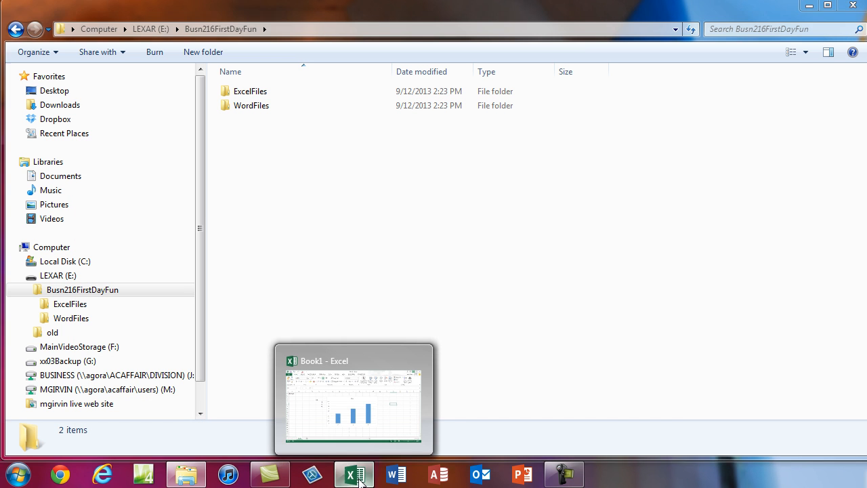
click(360, 479)
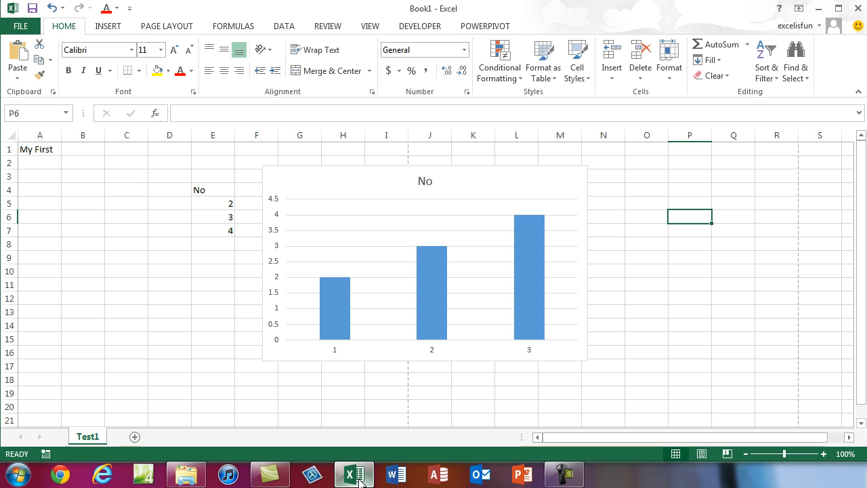
click(838, 8)
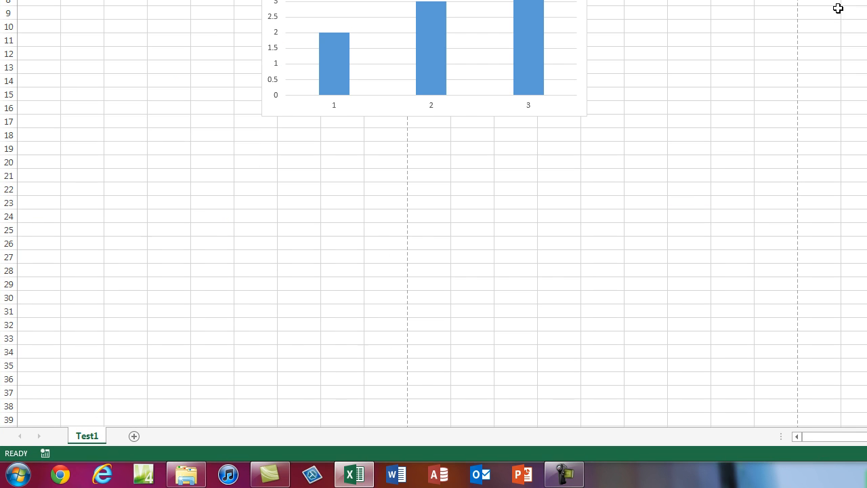
key(super+Down)
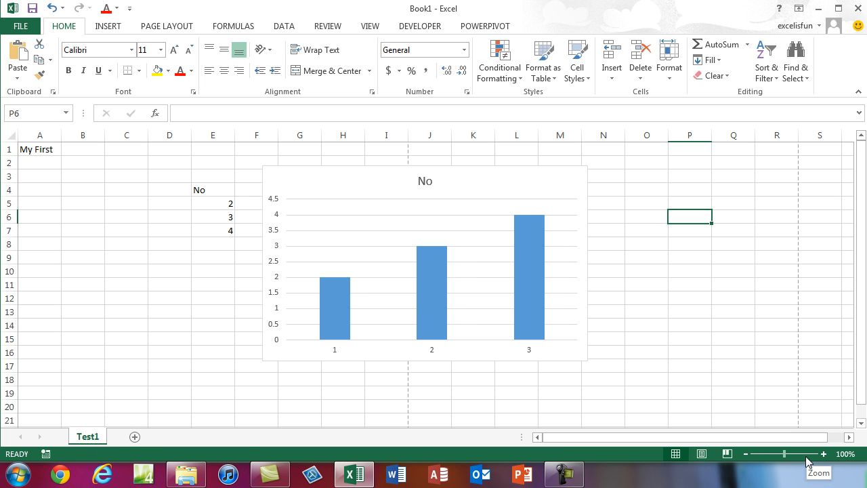
- Select cell N12 and zoom the worksheet in and out, ending at 115%
click(615, 299)
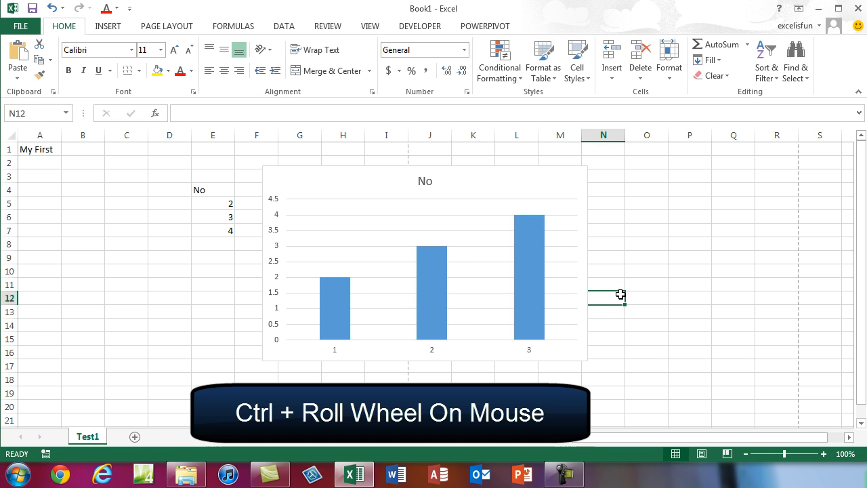
ctrl+scroll(620, 294, up, 1)
ctrl+scroll(620, 294, up, 4)
ctrl+scroll(621, 294, down, 6)
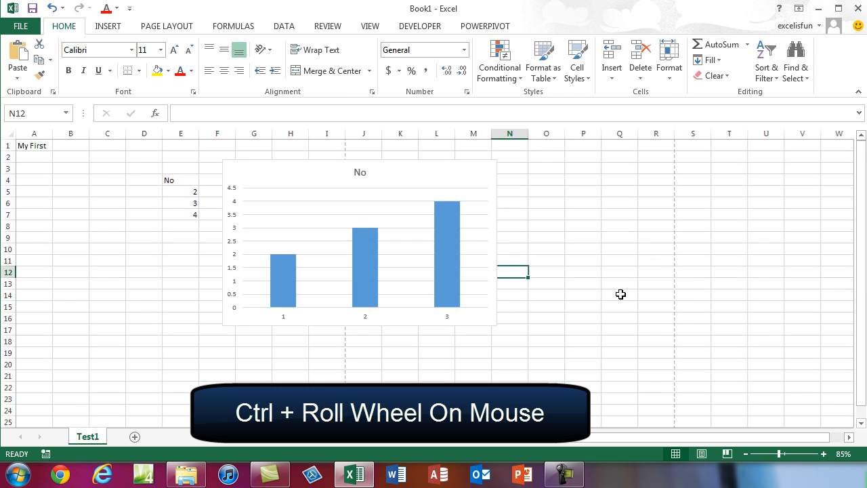
ctrl+scroll(620, 294, up, 4)
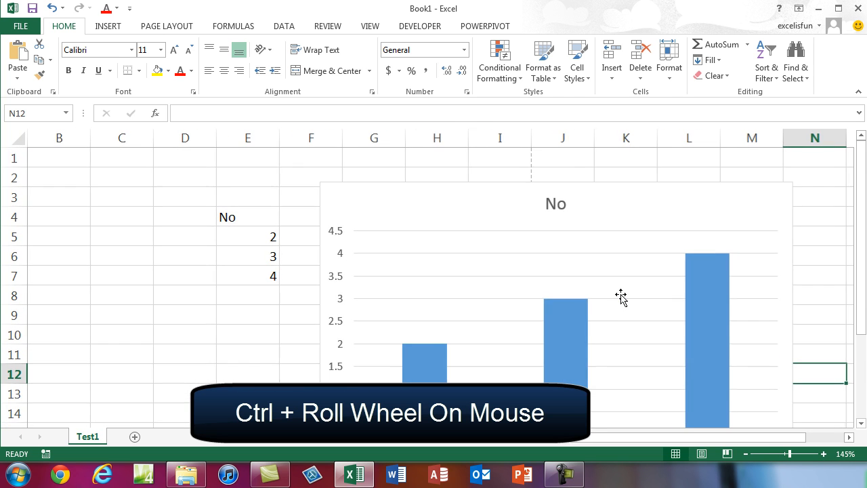
ctrl+scroll(621, 296, down, 5)
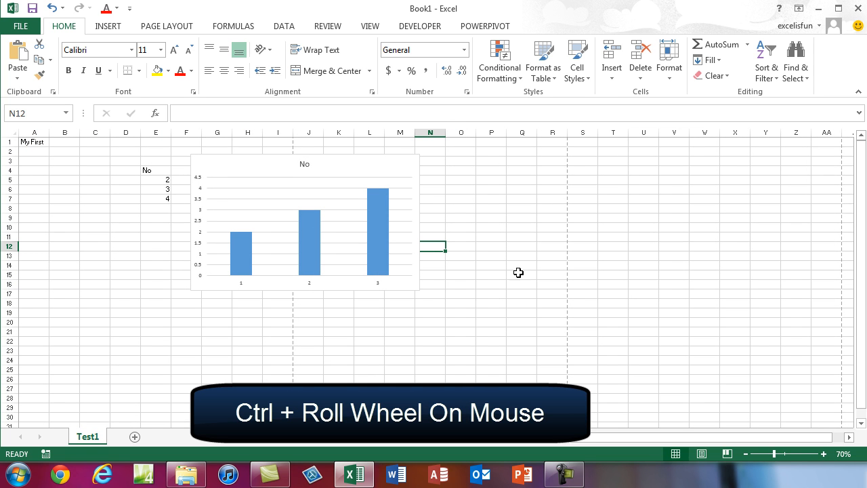
ctrl+scroll(520, 270, up, 3)
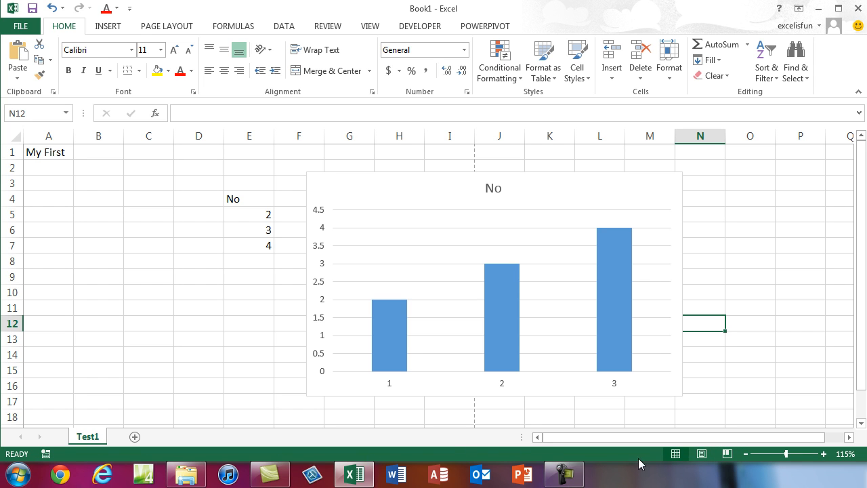
- Select the numbers in E5:E7 to check their summary statistics, and return to empty cell D10
drag(248, 214, 246, 245)
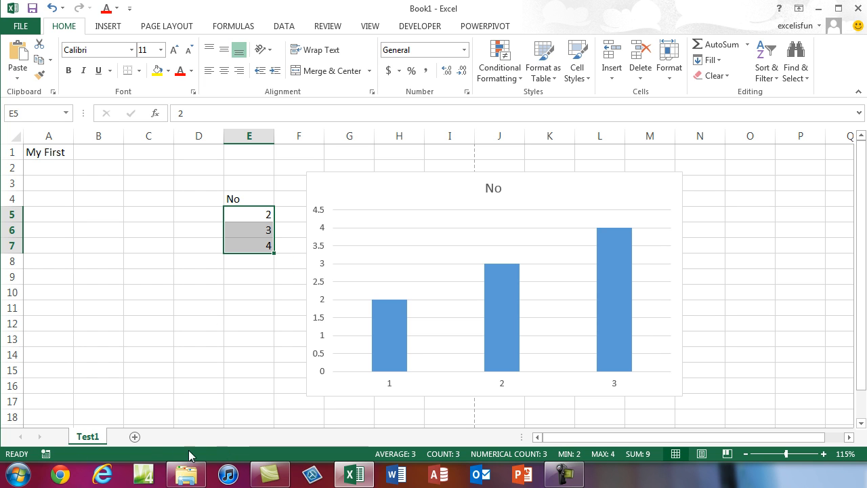
click(209, 296)
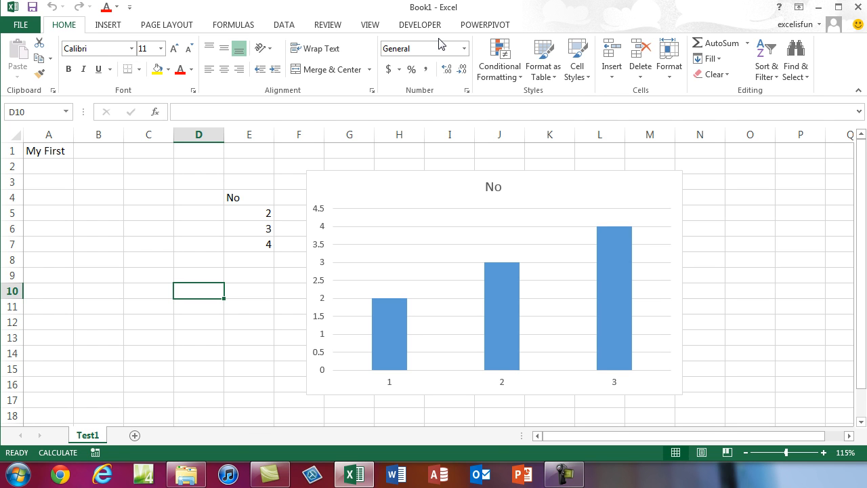
- Open the Save As locations for the workbook and go back to the worksheet without saving
key(ctrl+s)
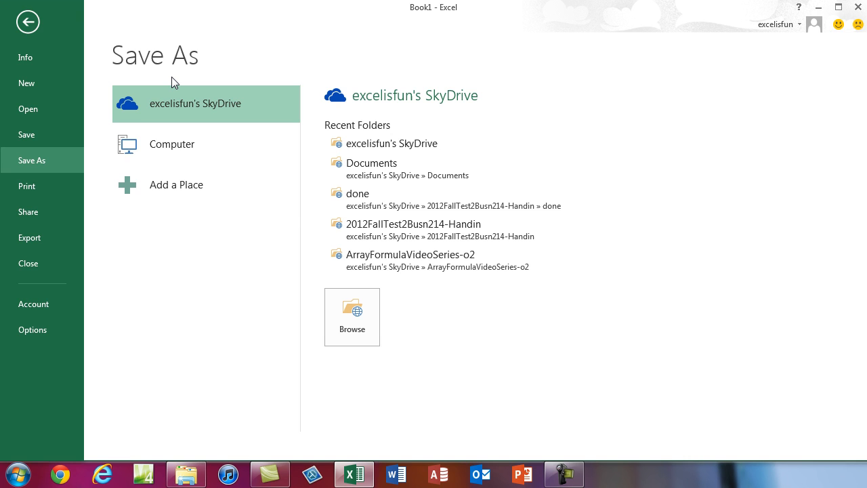
key(Escape)
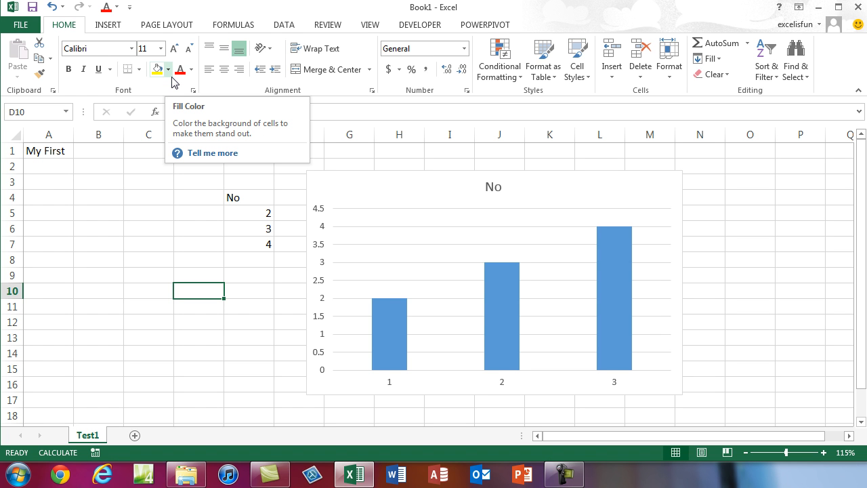
- Open the Save As dialog directly from the worksheet, reposition it, and cancel it without saving
key(F12)
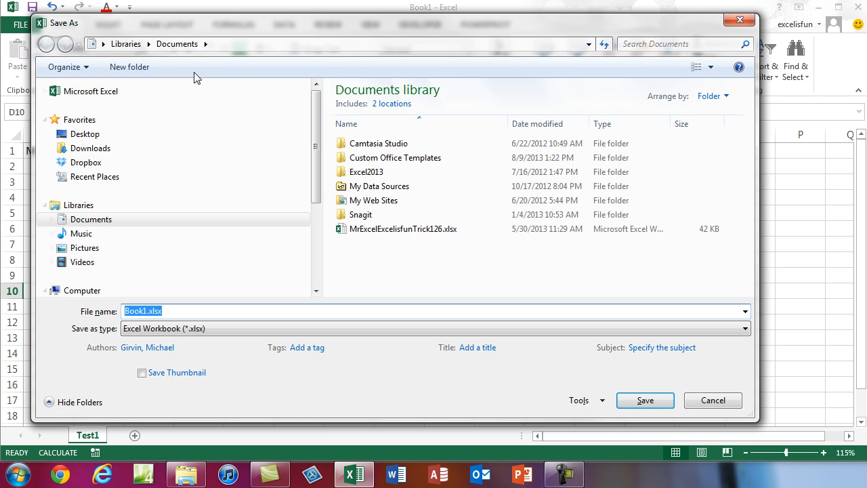
mouse_move(193, 30)
mouse_down()
mouse_move(205, 36)
mouse_move(185, 38)
mouse_move(213, 43)
mouse_move(201, 40)
mouse_up()
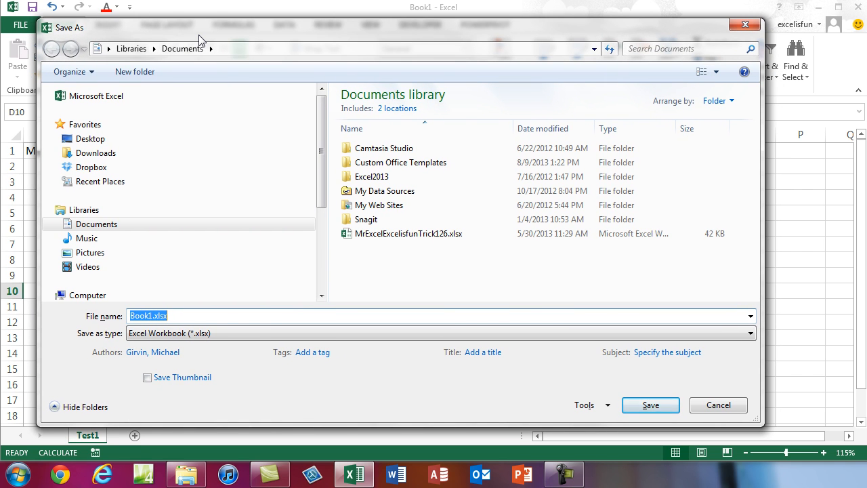
key(Escape)
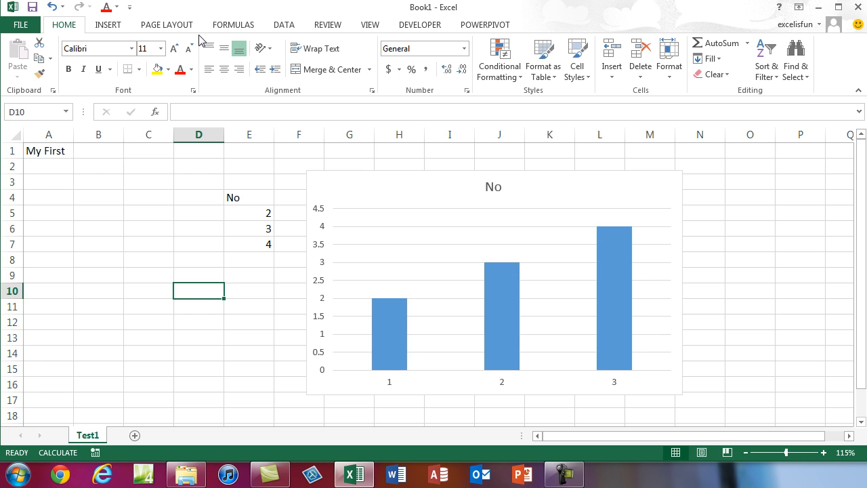
- Start saving the workbook, browse for a folder under the Computer location, and return to the worksheet without saving
key(ctrl+s)
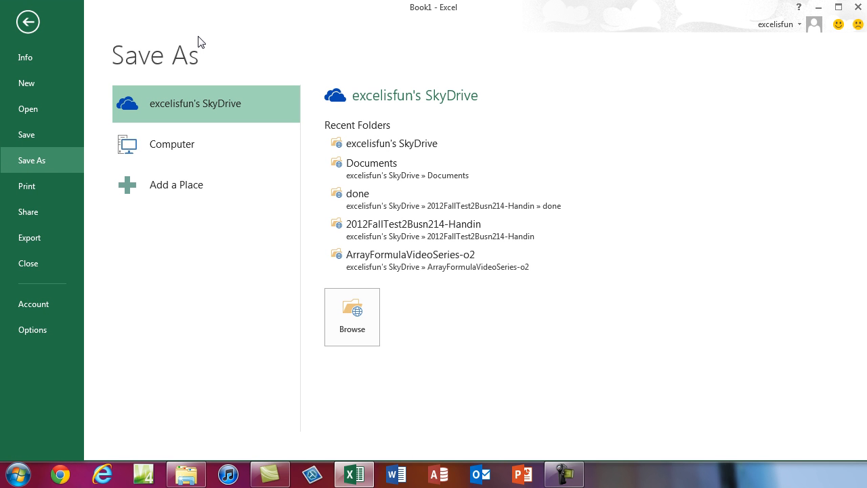
click(172, 144)
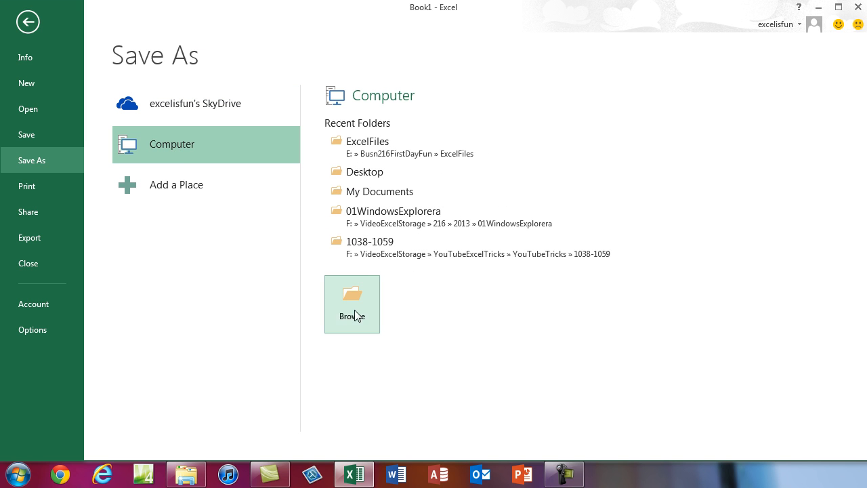
click(352, 305)
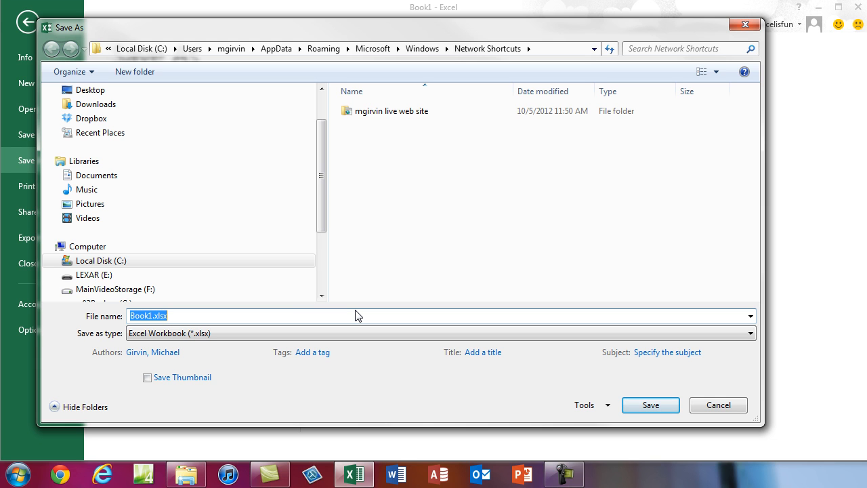
drag(229, 39, 264, 46)
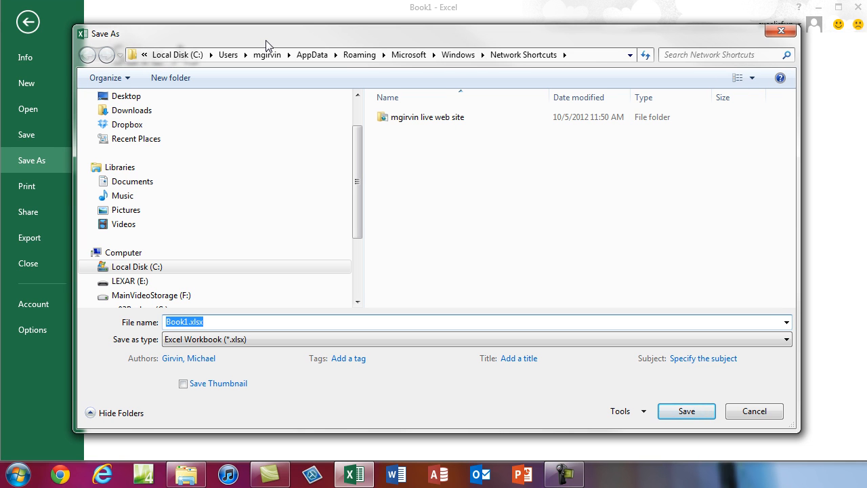
key(Escape)
key(Escape)
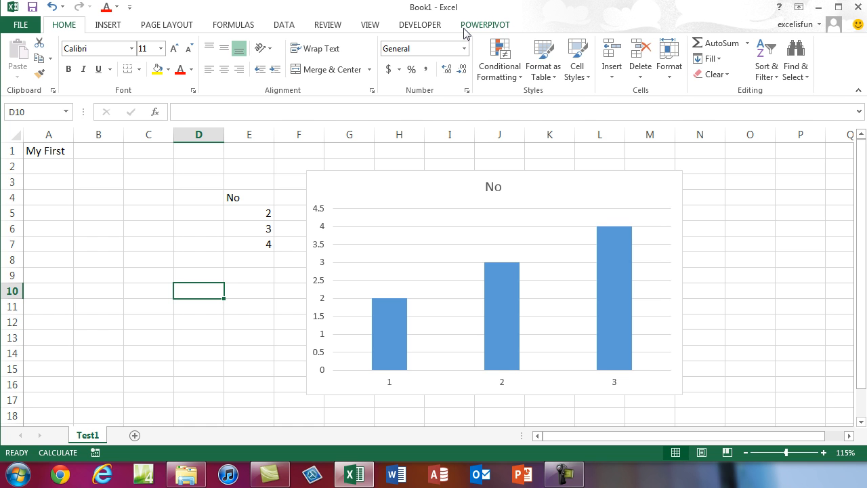
- Start Save As for the workbook and choose the ExcelFiles folder inside Busn216FirstDayFun on the LEXAR (E:) drive
key(F12)
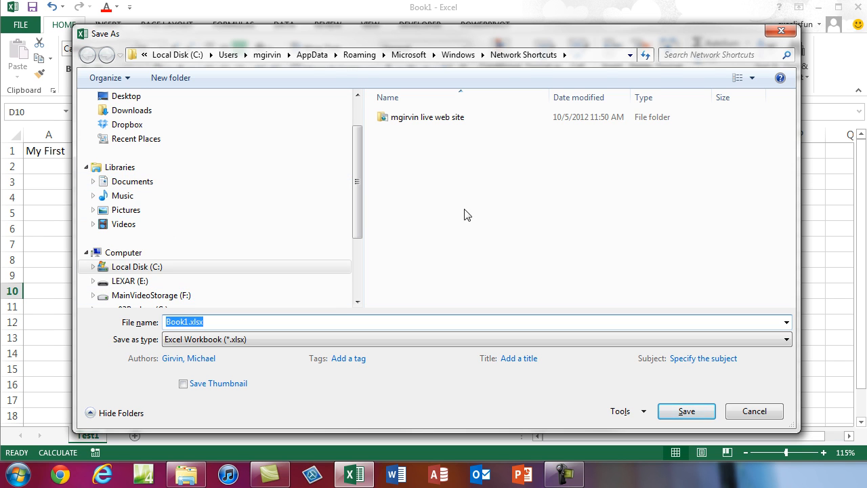
drag(355, 213, 359, 241)
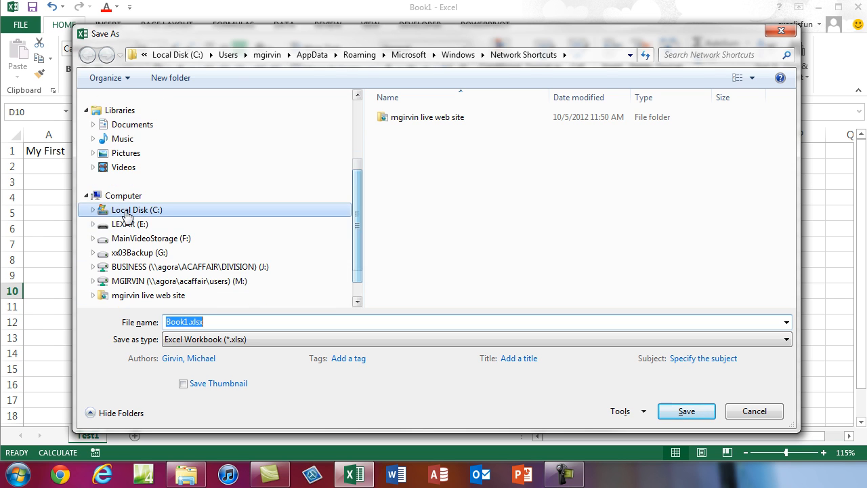
click(92, 224)
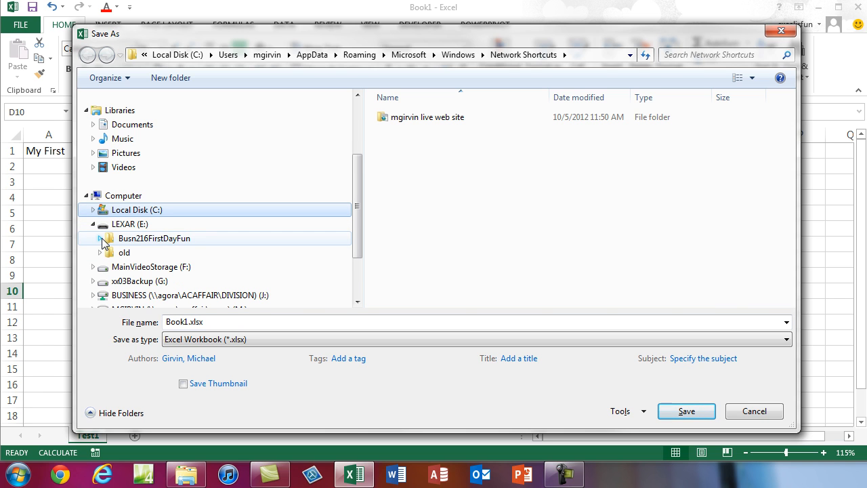
click(101, 238)
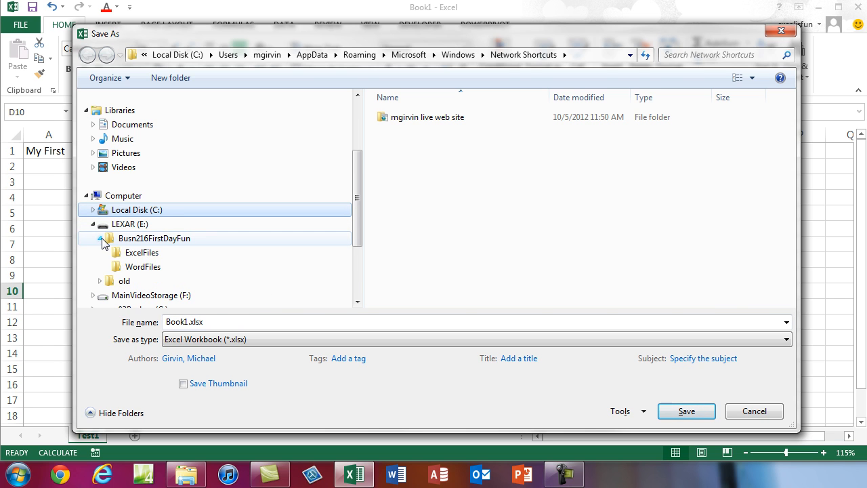
click(142, 253)
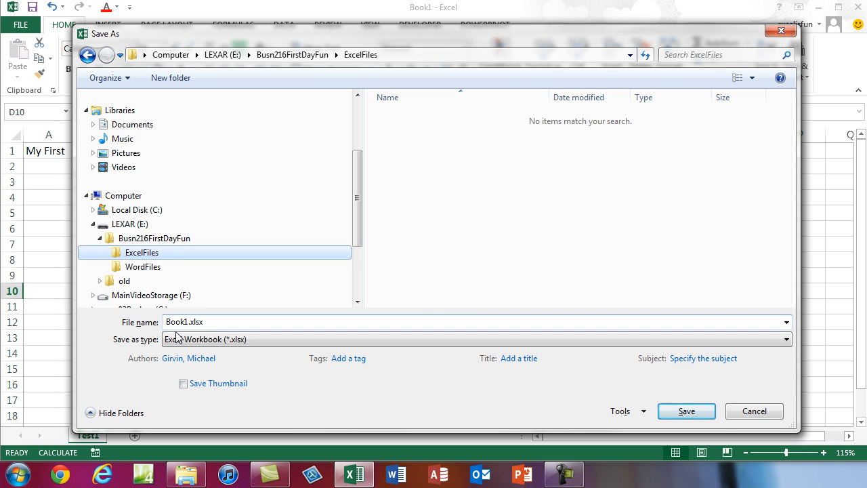
- Save the workbook as MyFirstExcelFileInBusn216 in Excel Workbook (*.xlsx) format and close it
click(226, 324)
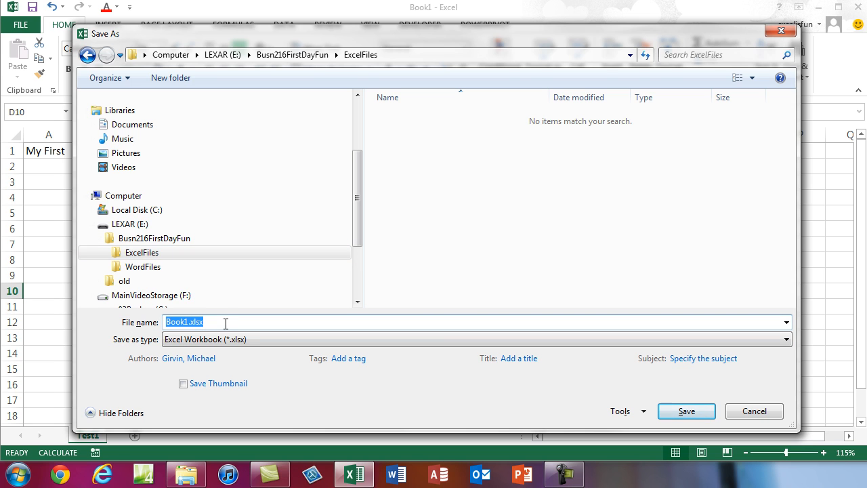
text(MyFirstExcelFileInBusn216)
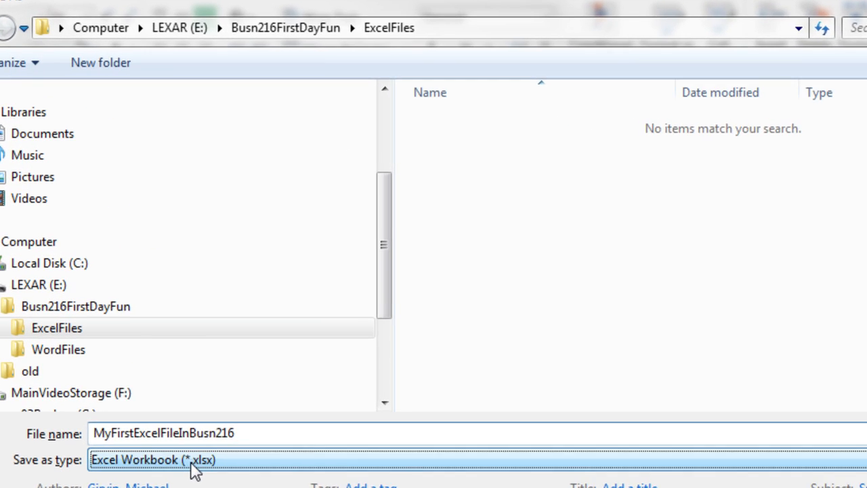
click(226, 364)
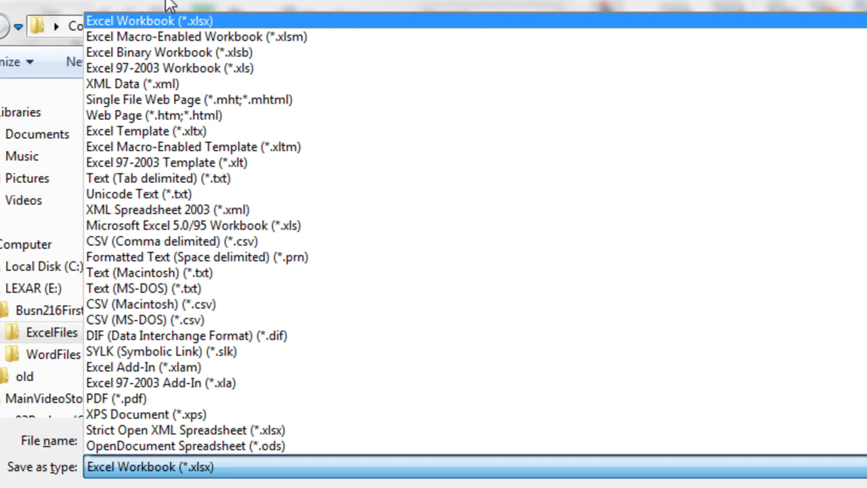
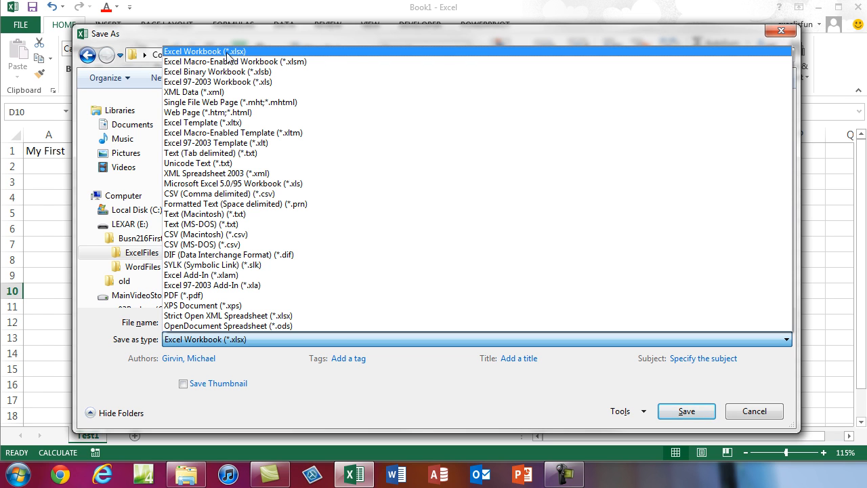
click(204, 51)
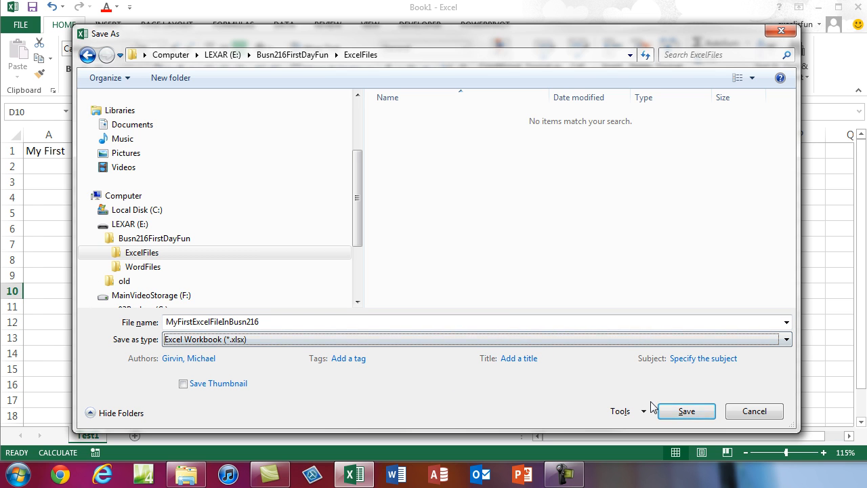
click(685, 413)
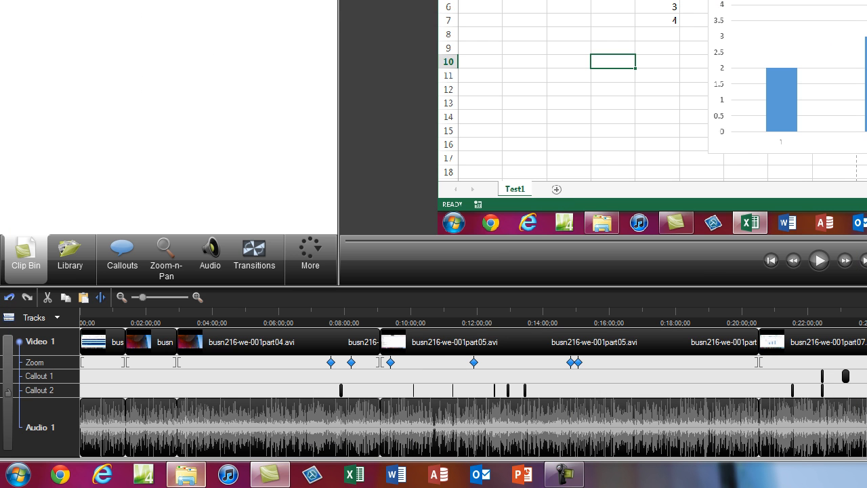
- Switch to Windows Explorer and open MyFirstExcelFileInBusn216.xlsx from LEXAR (E:) > Busn216FirstDayFun > ExcelFiles
click(191, 479)
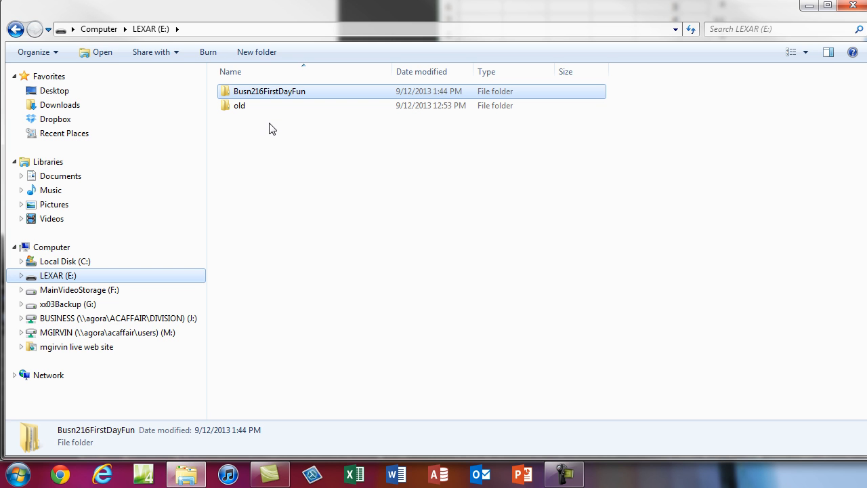
click(21, 276)
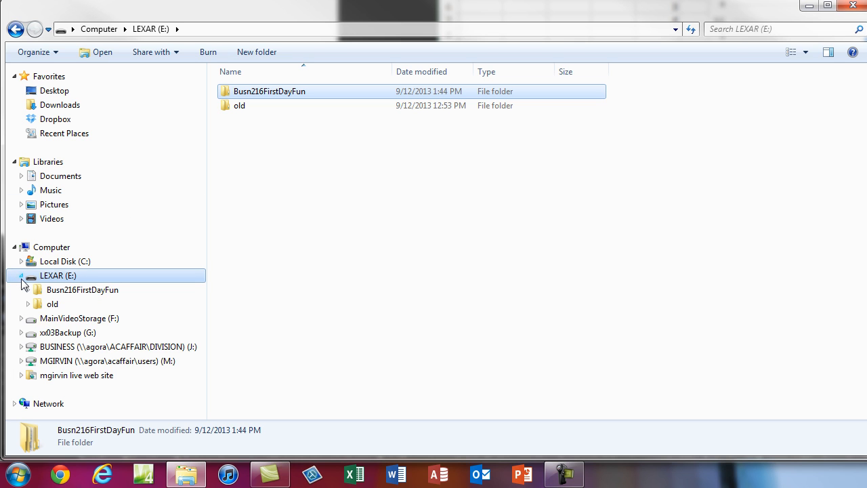
click(27, 290)
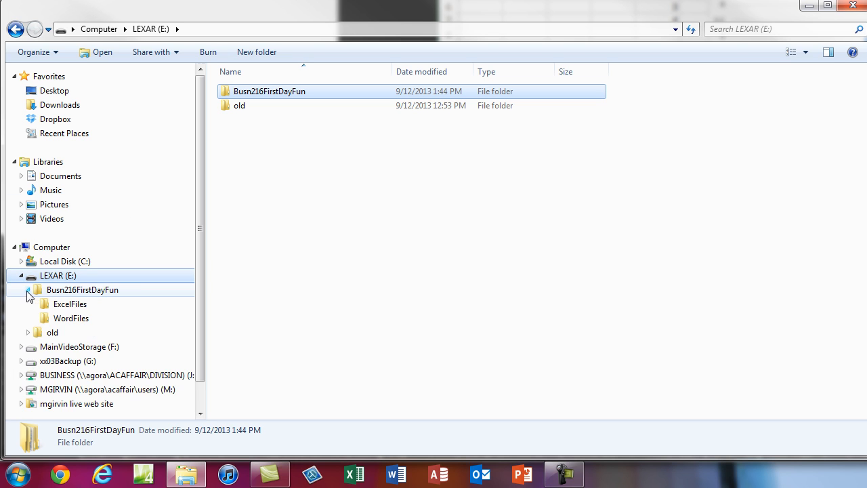
click(68, 306)
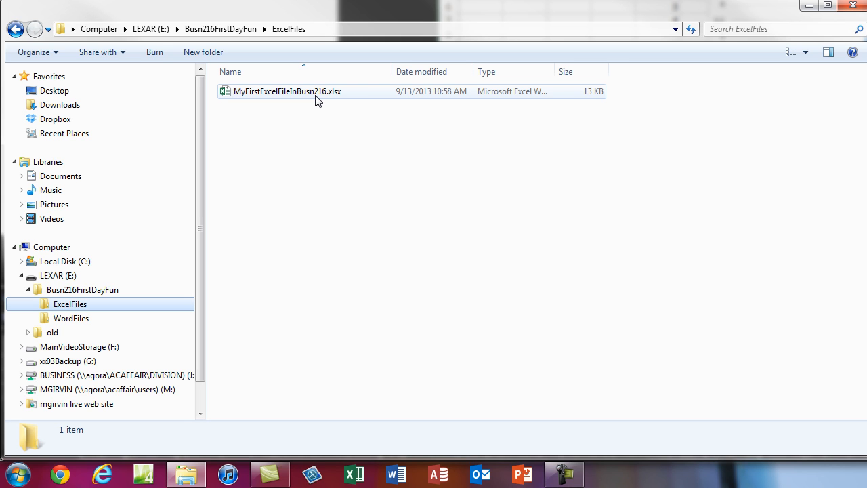
click(288, 101)
double_click(287, 99)
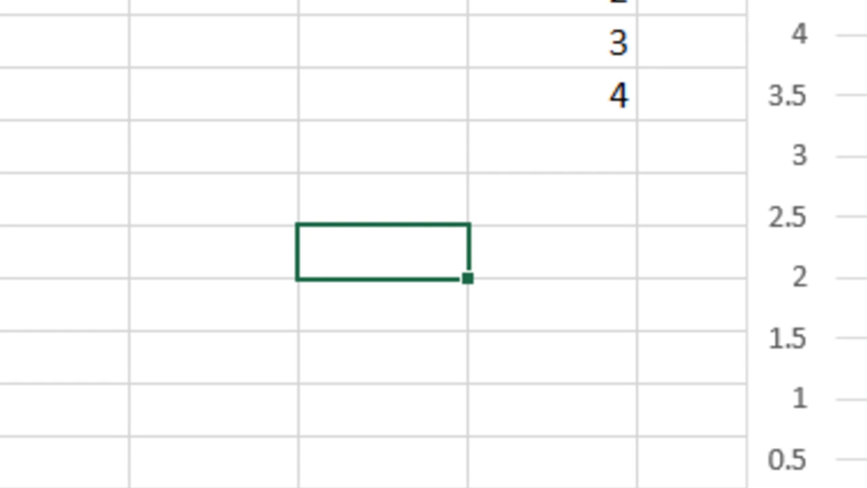
- Enter "Excel" in cell D10 and close the workbook with the change saved
text(E)
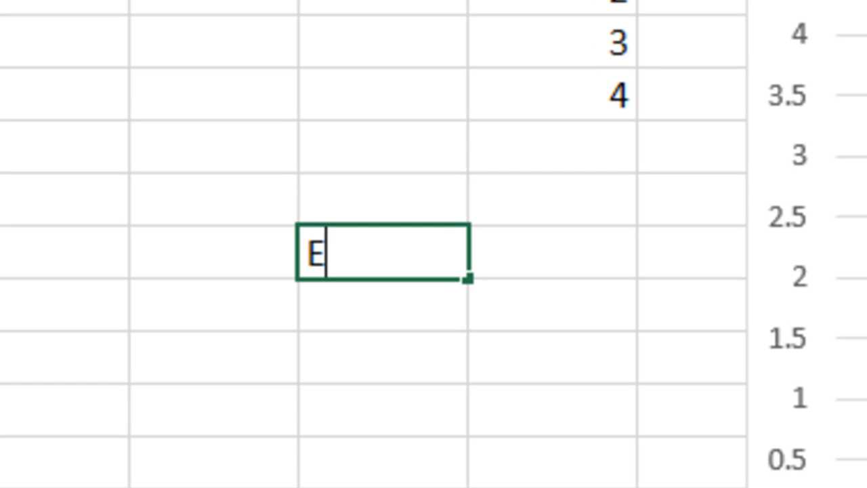
text(xcel)
key(Return)
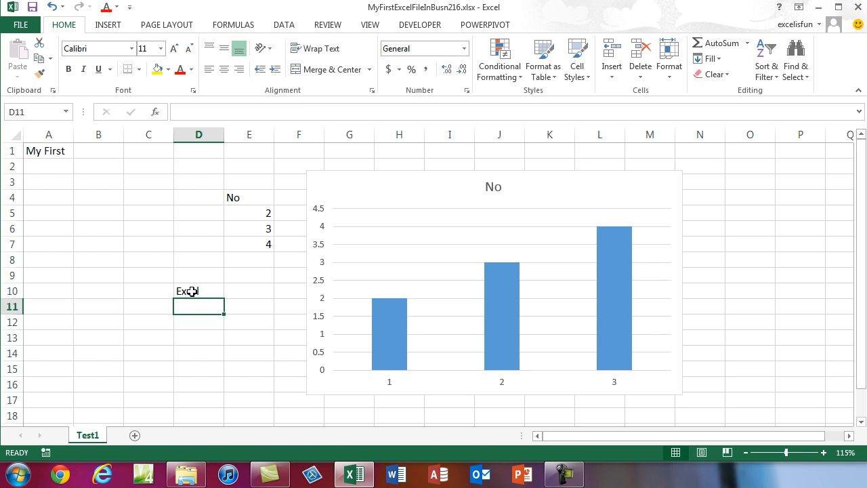
click(853, 7)
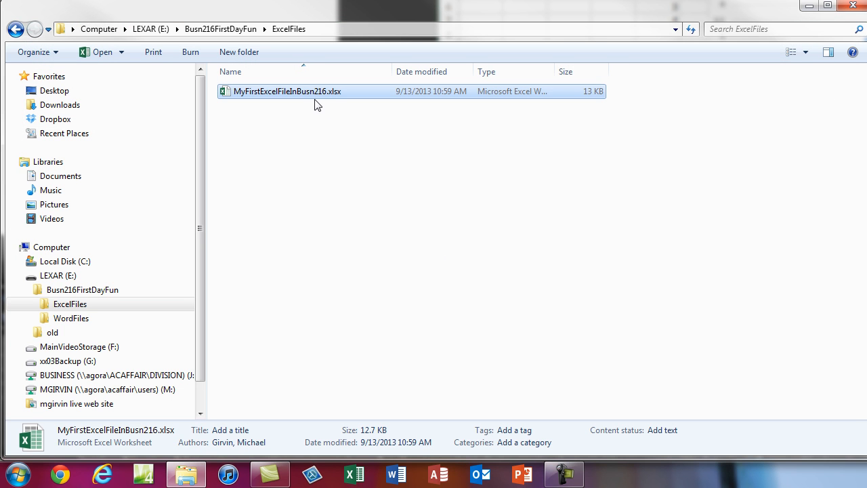
- Reopen MyFirstExcelFileInBusn216.xlsx, save it under the same name as an Excel 97-2003 Workbook (*.xls), and close it with changes saved
double_click(254, 97)
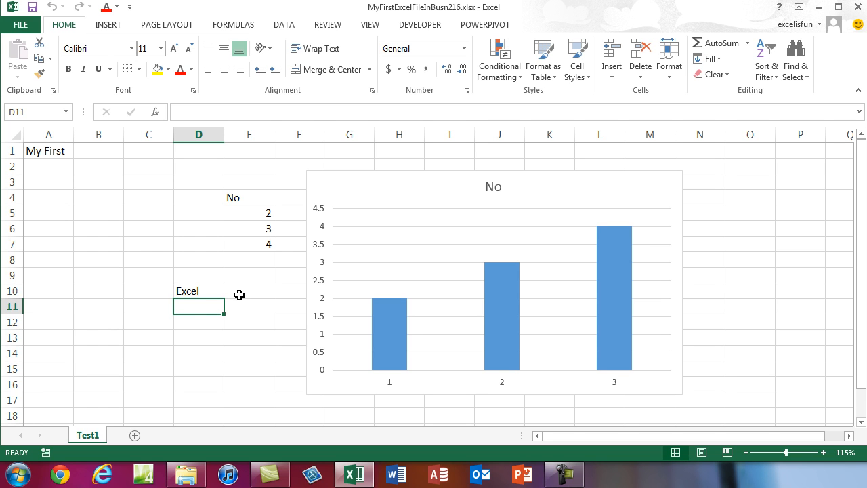
key(F12)
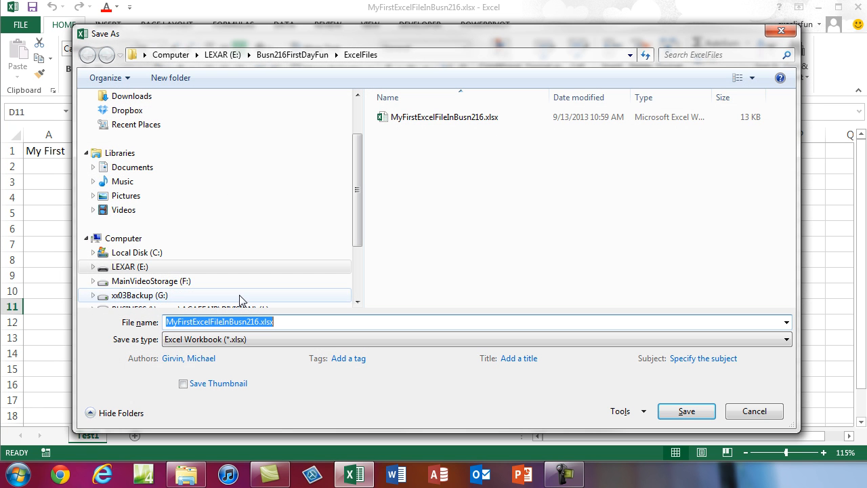
click(248, 346)
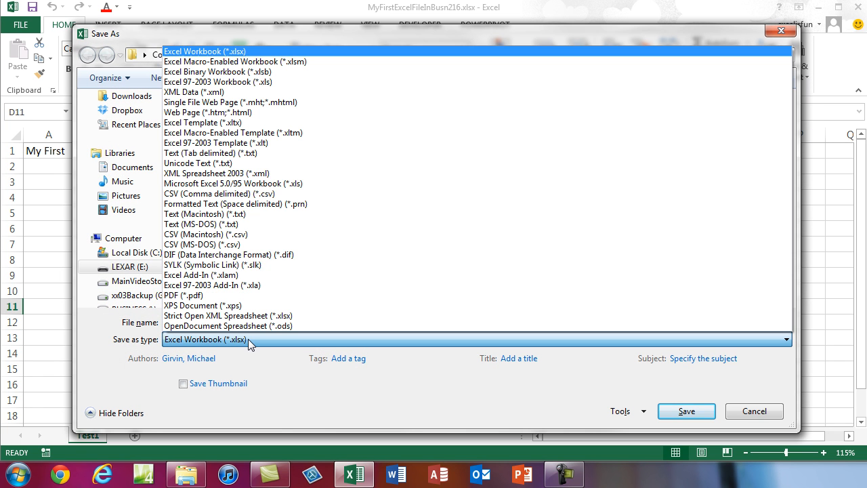
click(263, 83)
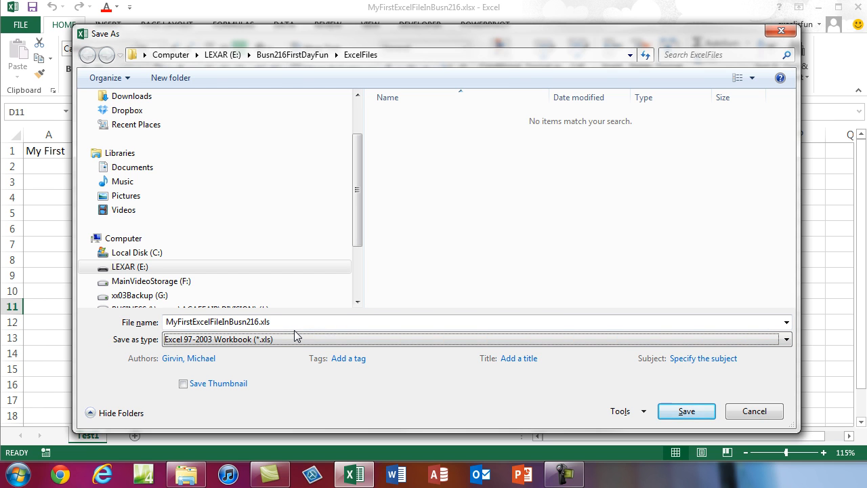
click(689, 411)
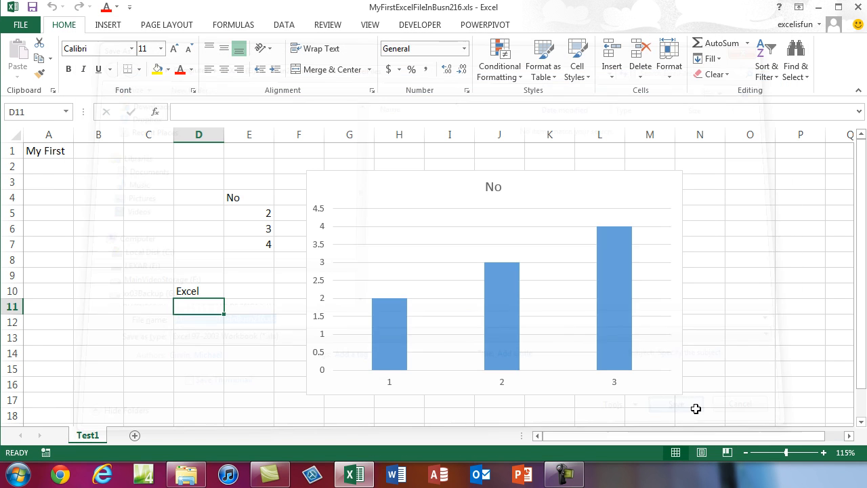
click(858, 7)
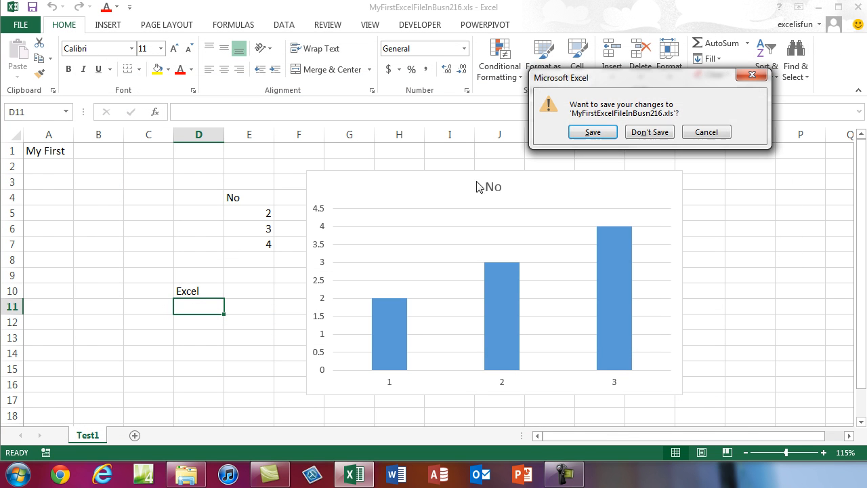
click(606, 133)
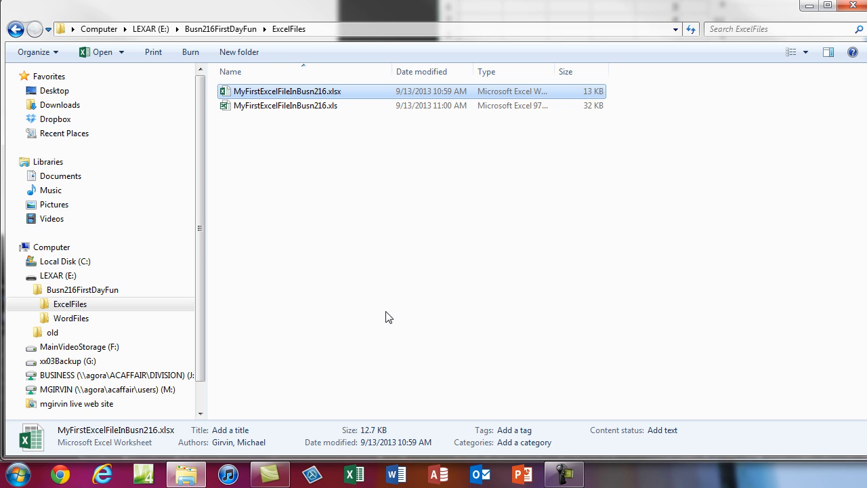
- Open Word in a smaller window, create a blank document and enter the text "hwwsdhwquidhi"
click(396, 476)
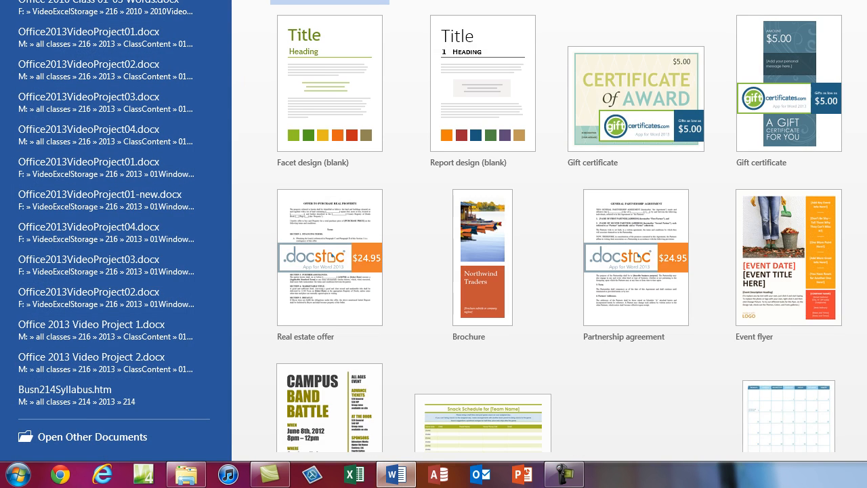
click(866, 0)
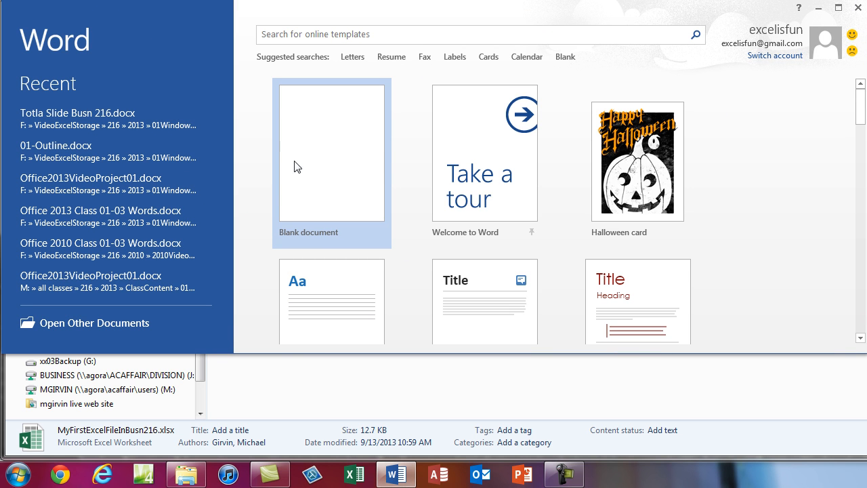
click(338, 201)
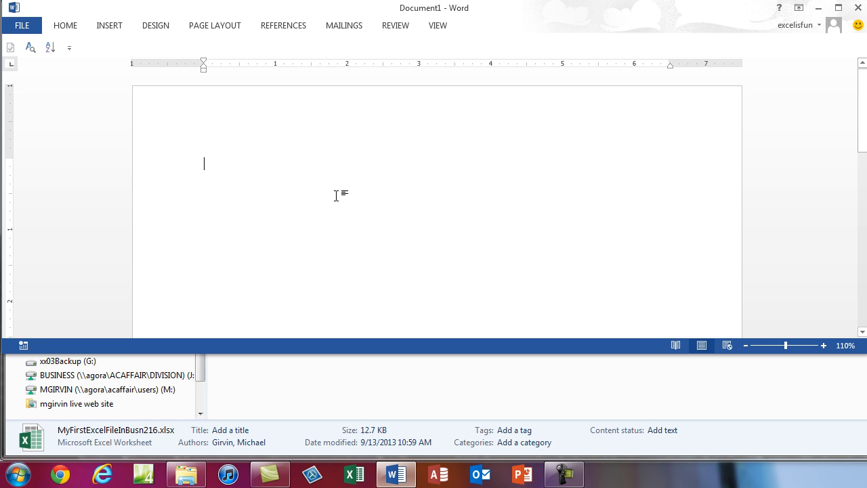
text(hwwsdhwquidhi)
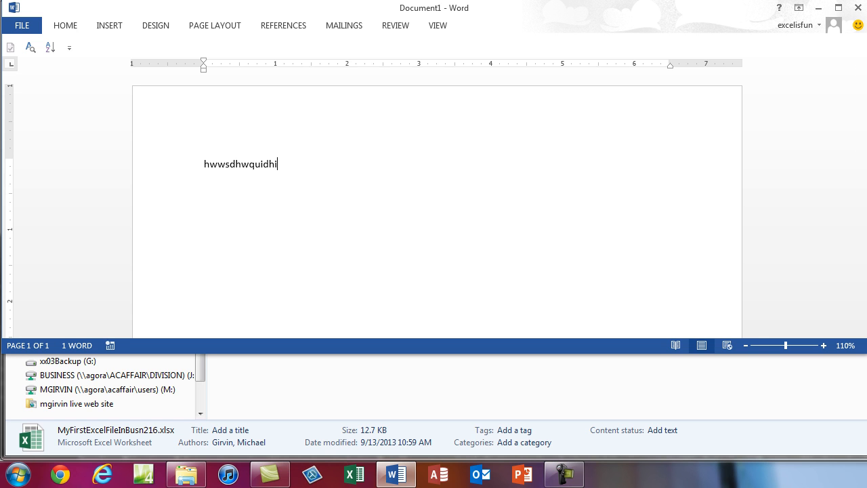
- Start saving the document under a new name, choosing LEXAR (E:) > Busn216FirstDayFun > WordFiles as the location
key(F12)
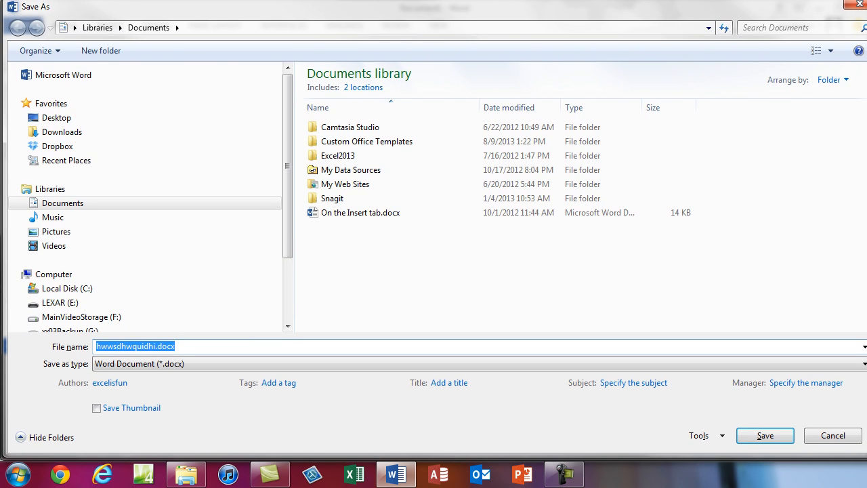
click(22, 304)
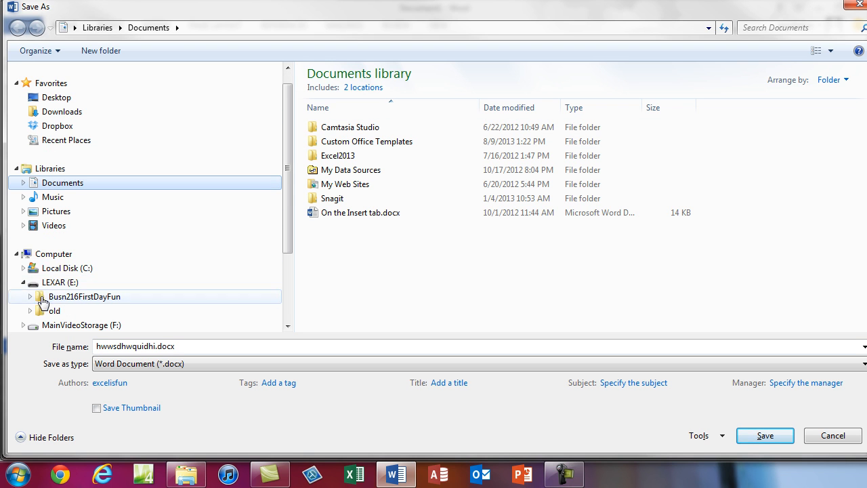
scroll(44, 286, down, 3)
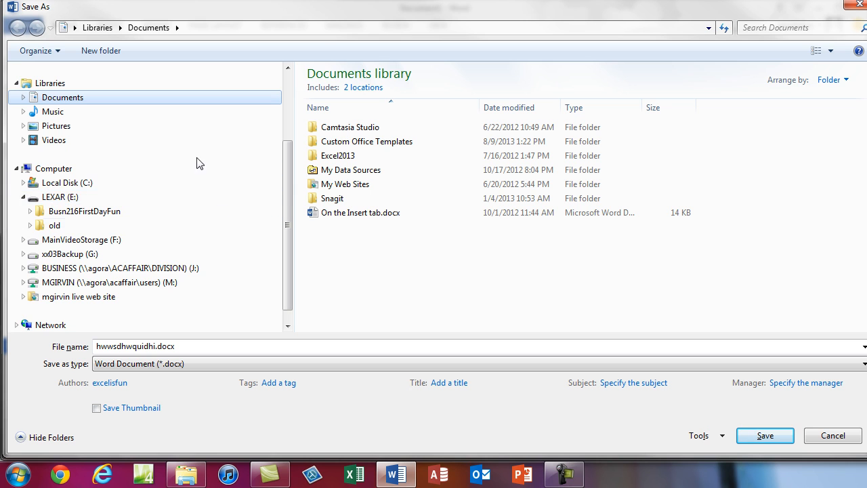
click(28, 213)
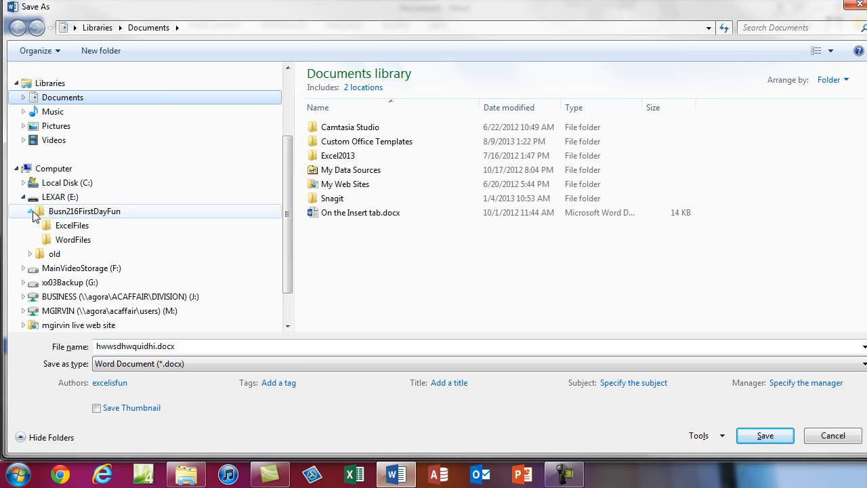
click(78, 246)
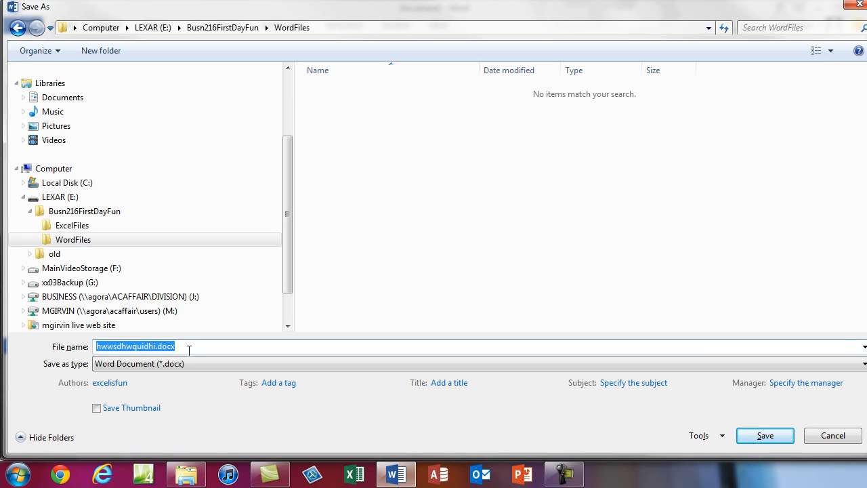
- Save the document as MyFirstWordFileBusn216 in Word Document (*.docx) format and close it
text(MyFirstWordFileBusn216)
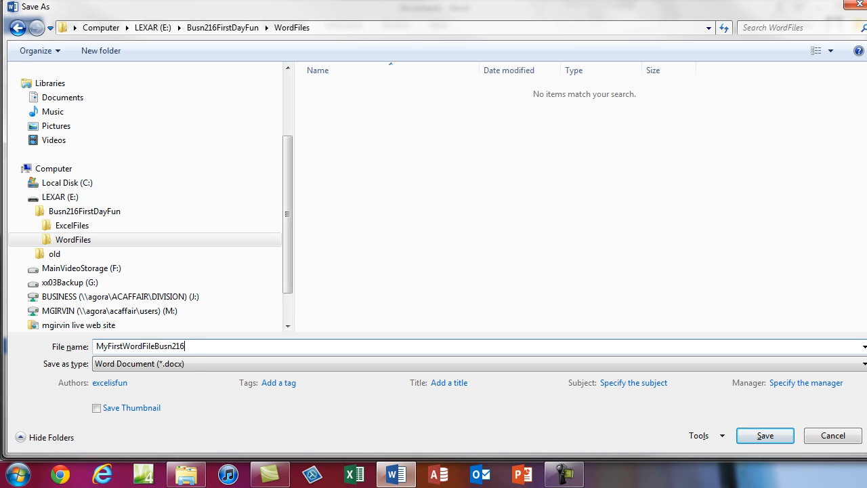
click(190, 364)
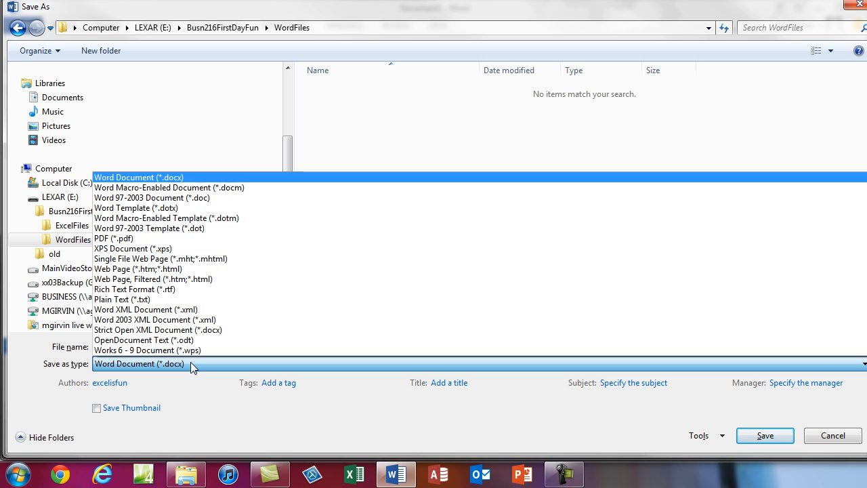
click(179, 180)
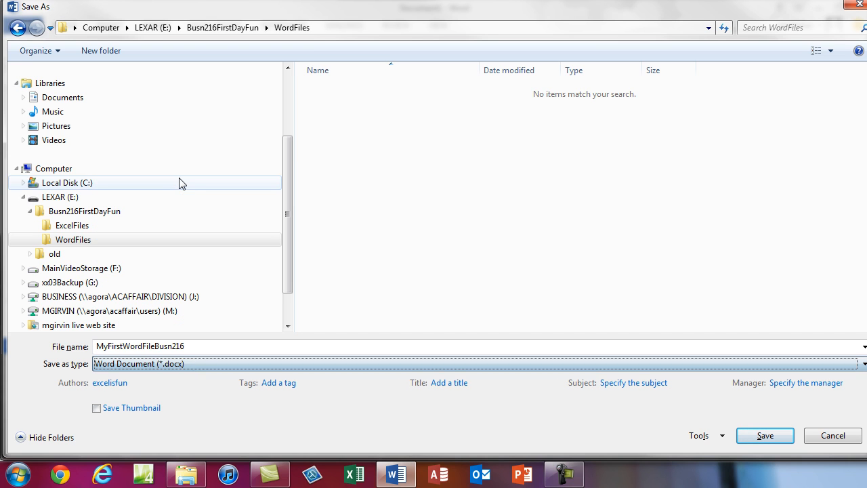
click(782, 437)
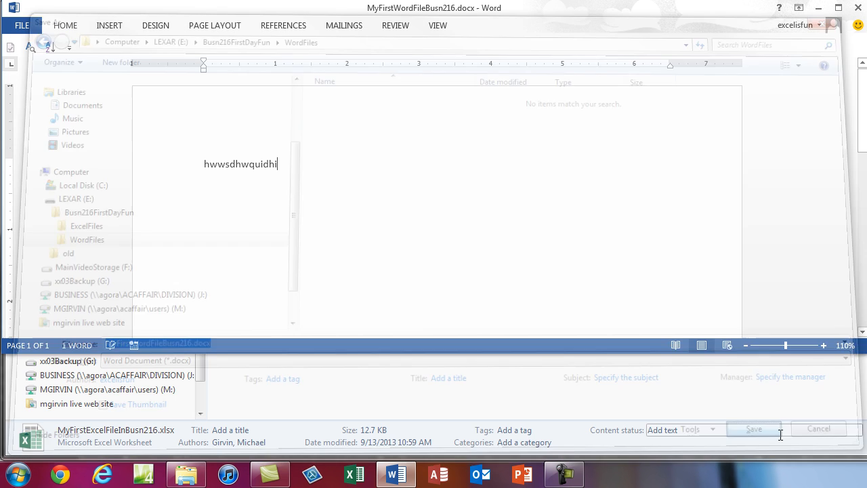
click(858, 8)
- Check the saved files in the WordFiles and ExcelFiles folders on LEXAR (E:) in Windows Explorer
click(68, 319)
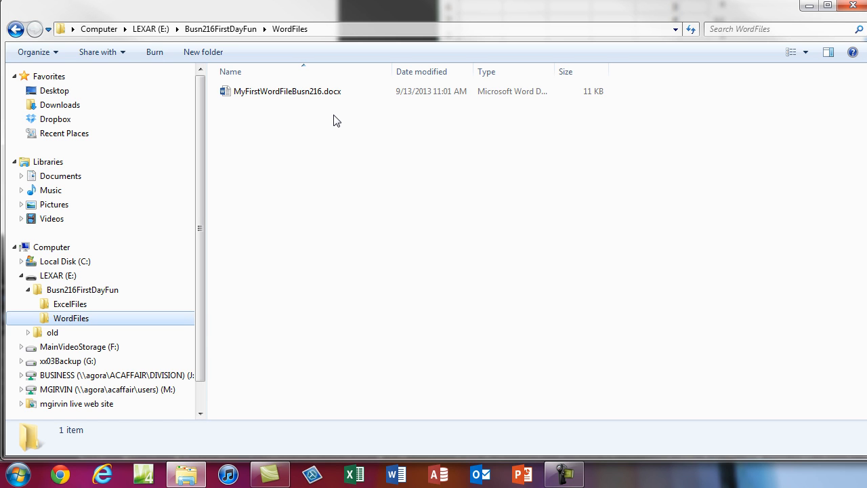
click(307, 92)
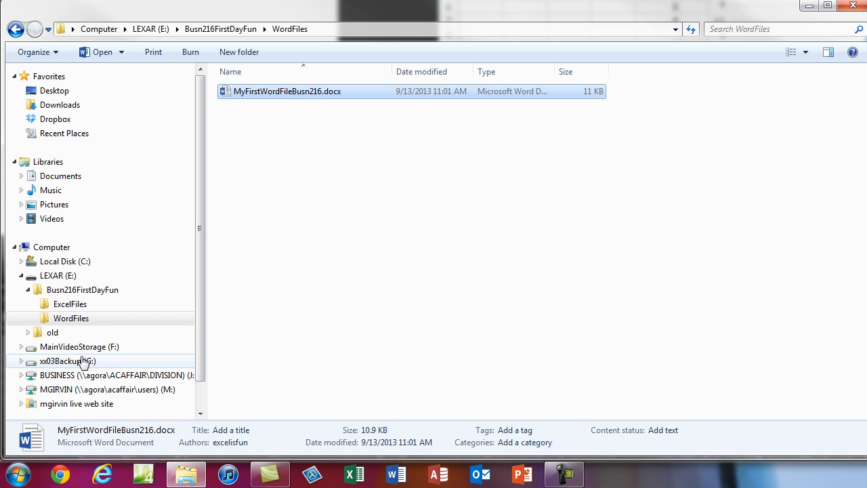
click(75, 305)
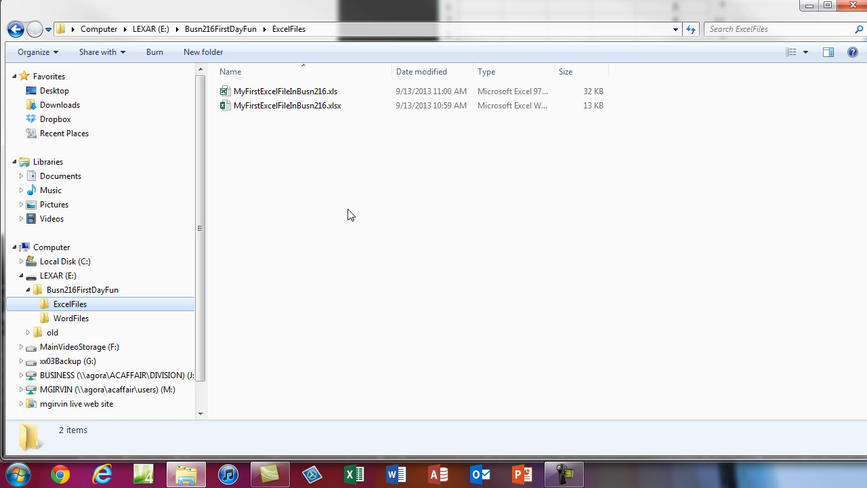
- View the Folder Options from the ExcelFiles window and dismiss them without changes
click(57, 54)
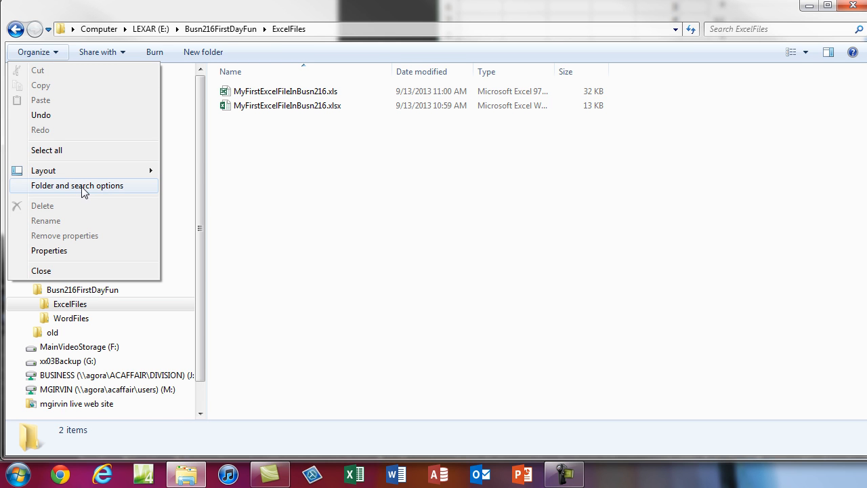
click(83, 192)
drag(125, 66, 348, 102)
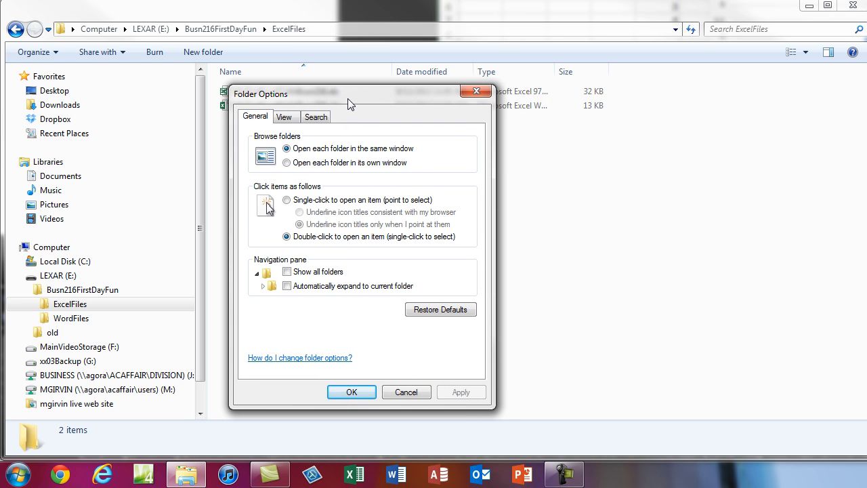
key(Escape)
- Open Control Panel, view its Folder Options, and close both without changing anything
click(17, 478)
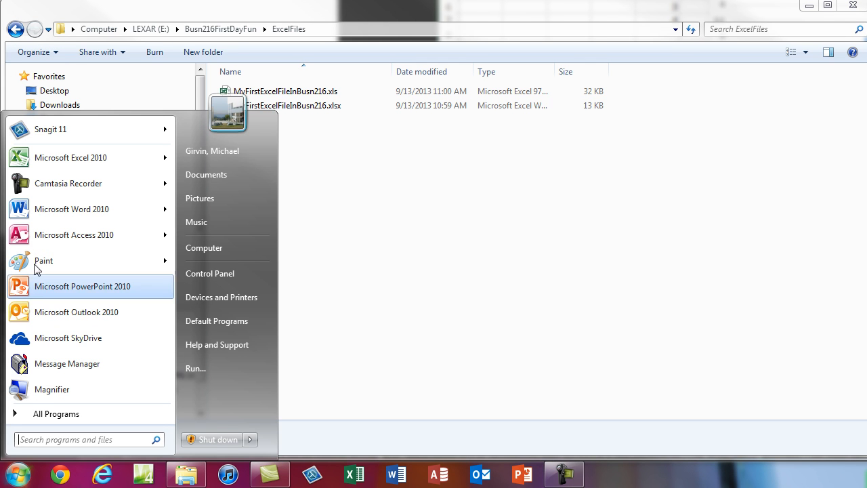
click(234, 273)
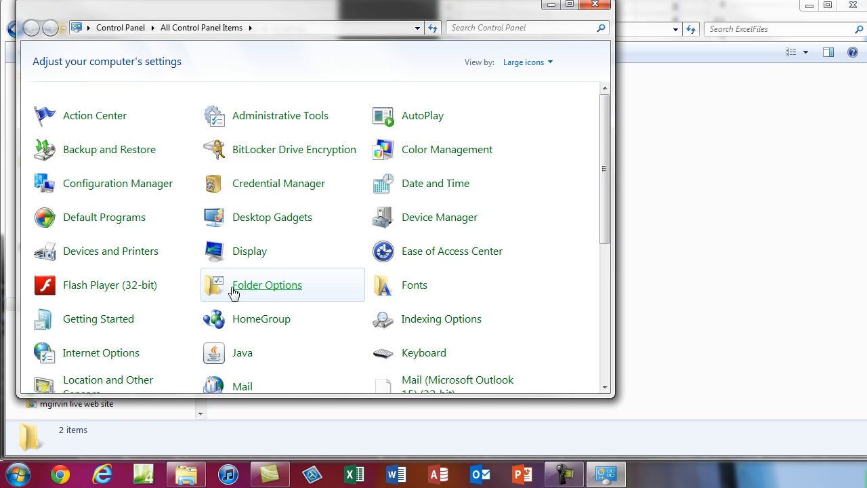
click(241, 292)
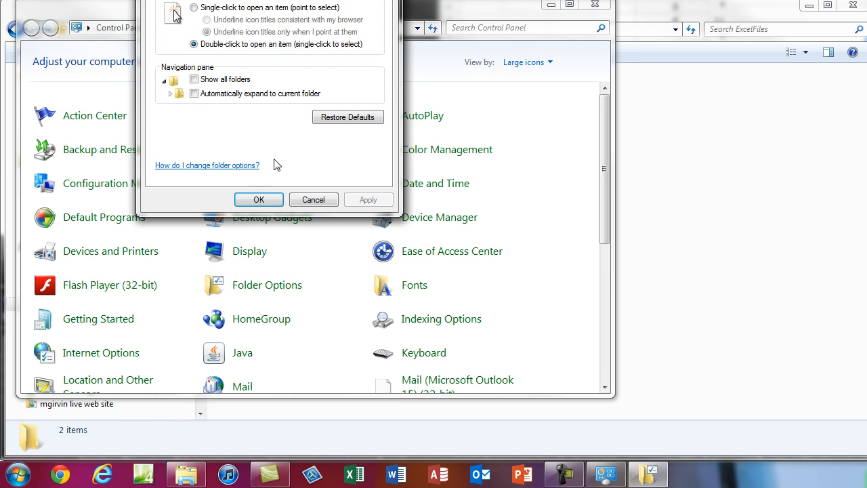
key(Escape)
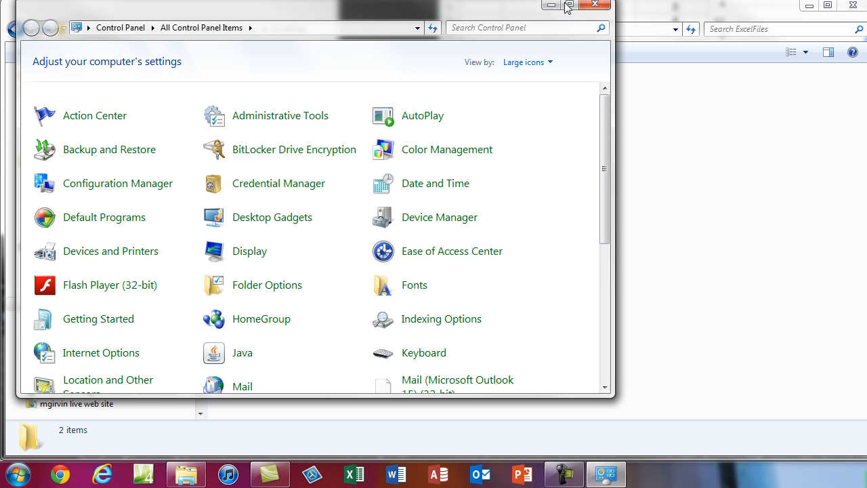
click(595, 5)
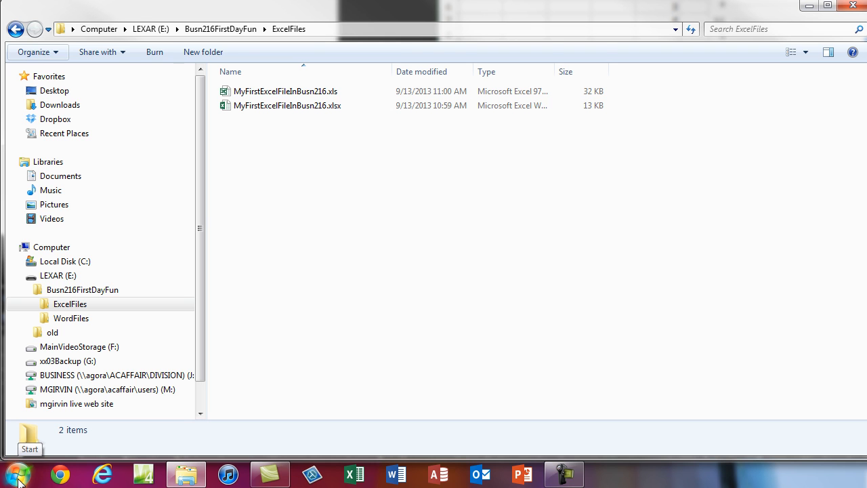
- In the advanced folder view settings, make sure "Hide extensions for known file types" is unchecked and apply the options
click(37, 52)
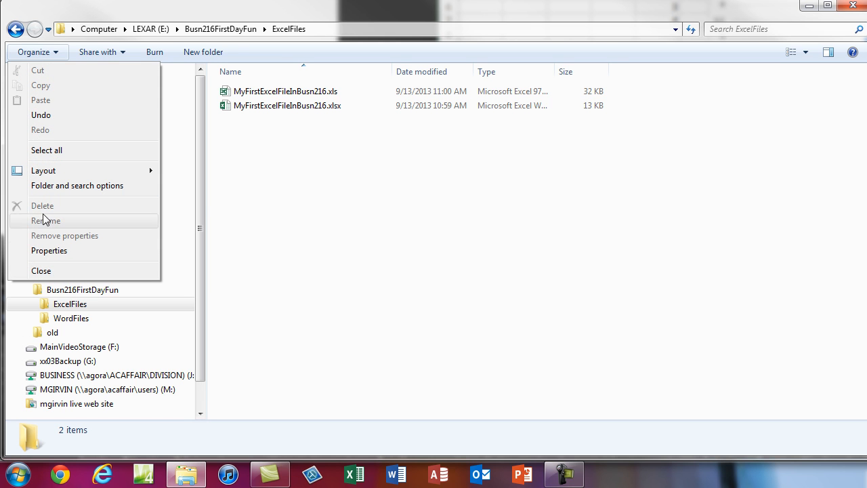
click(43, 189)
drag(157, 66, 346, 66)
click(245, 89)
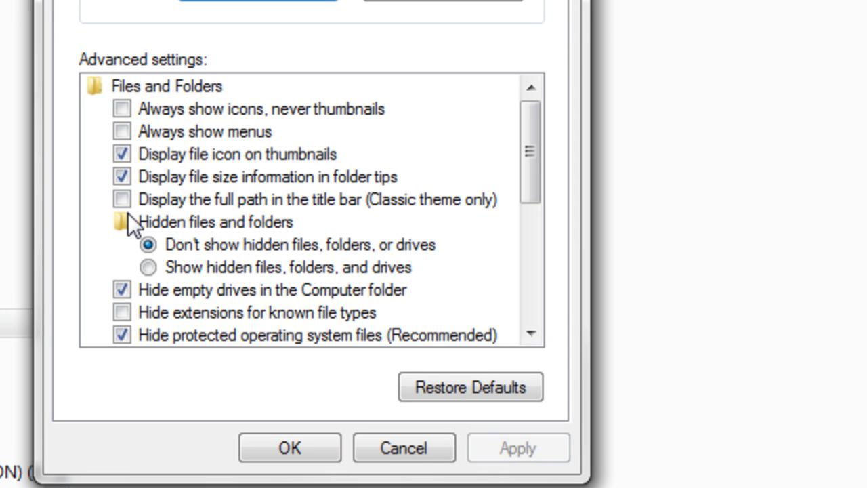
click(122, 313)
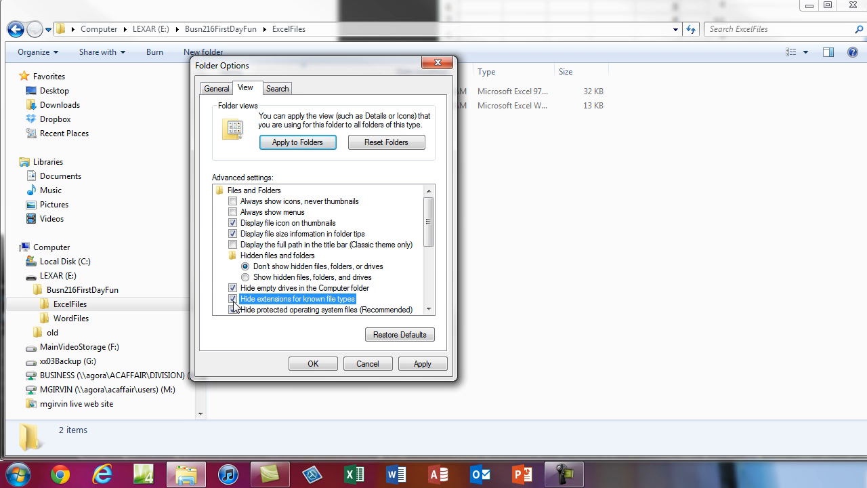
click(122, 313)
click(418, 363)
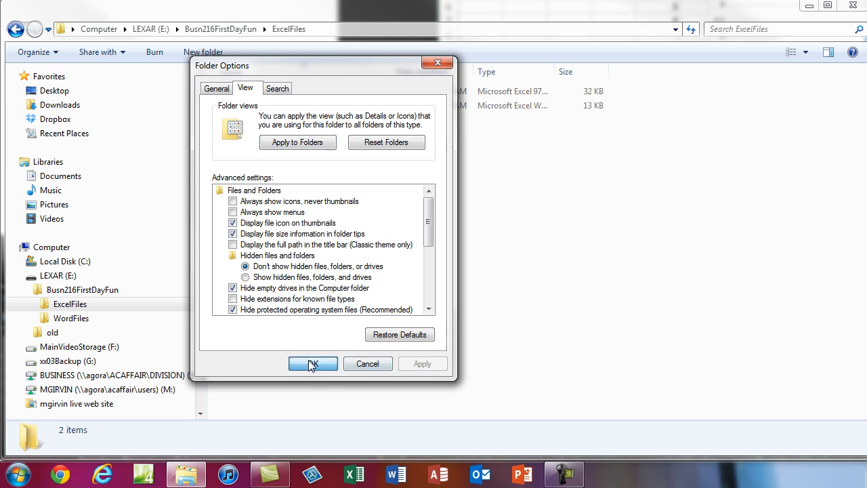
click(312, 363)
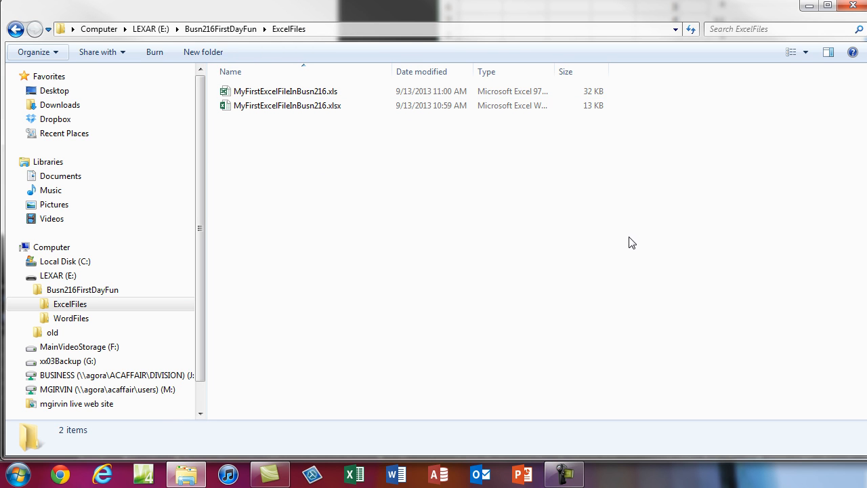